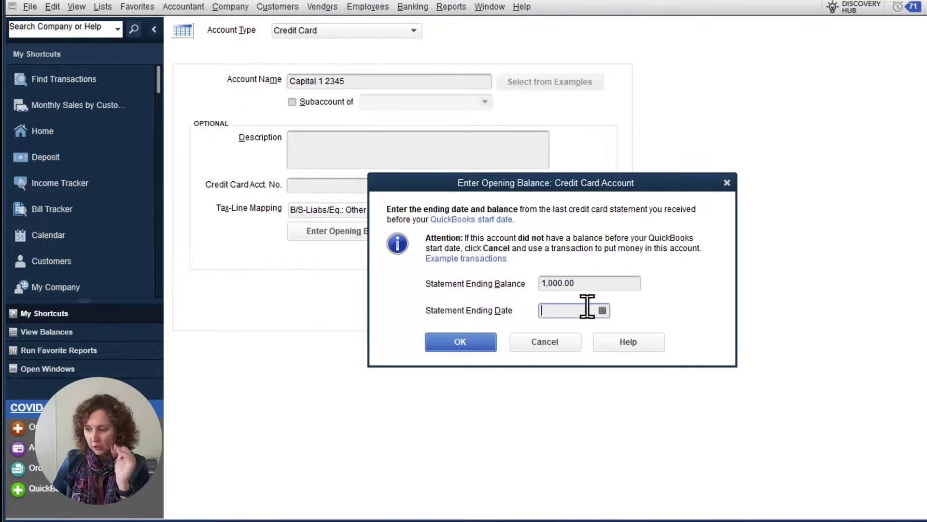
pyautogui.write('1/')
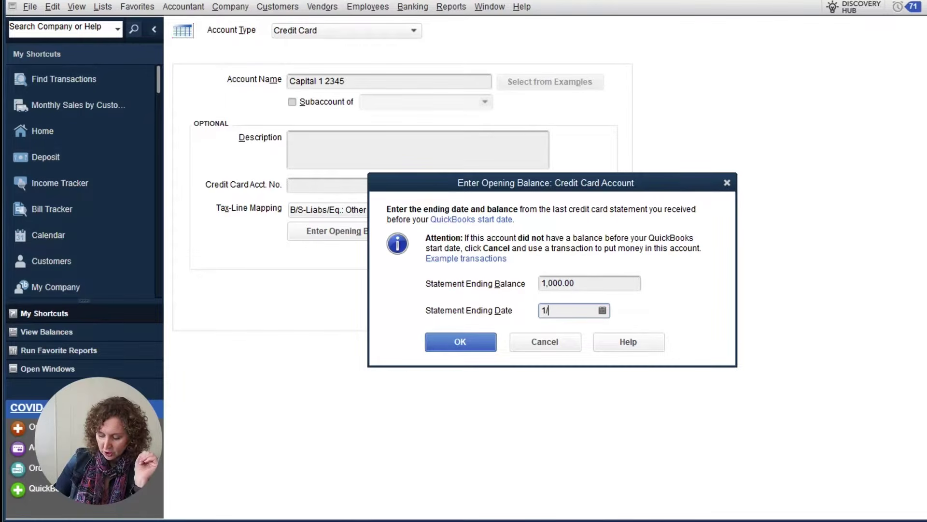
pyautogui.write('15/25')
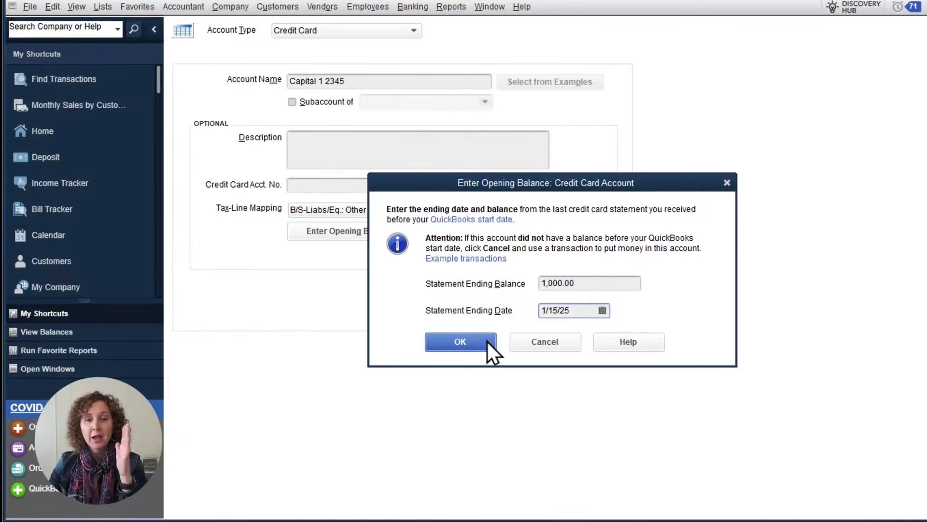
pyautogui.press('BackSpace')
pyautogui.write('4')
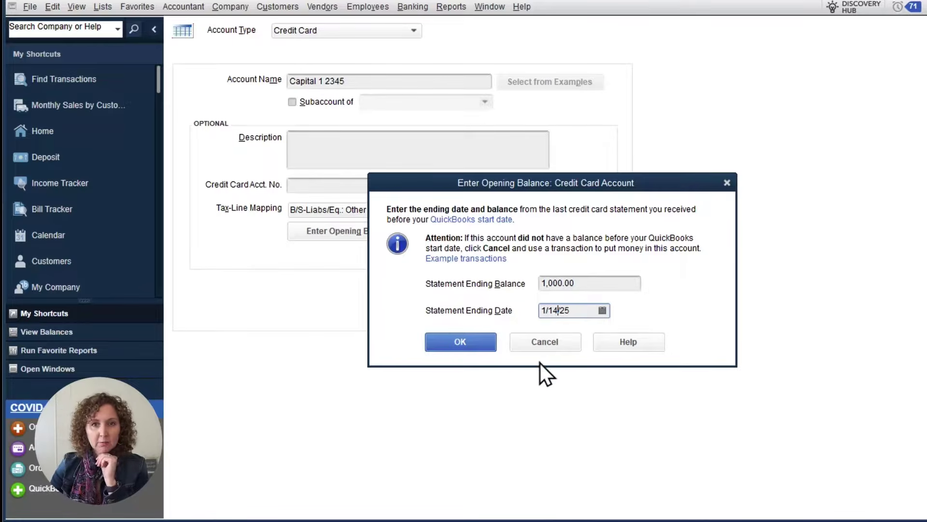
pyautogui.click(477, 344)
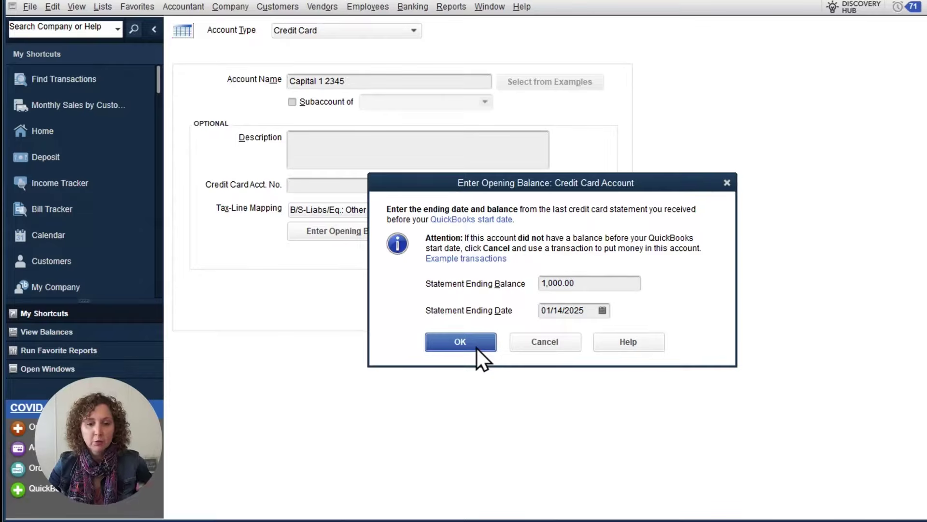
pyautogui.click(561, 344)
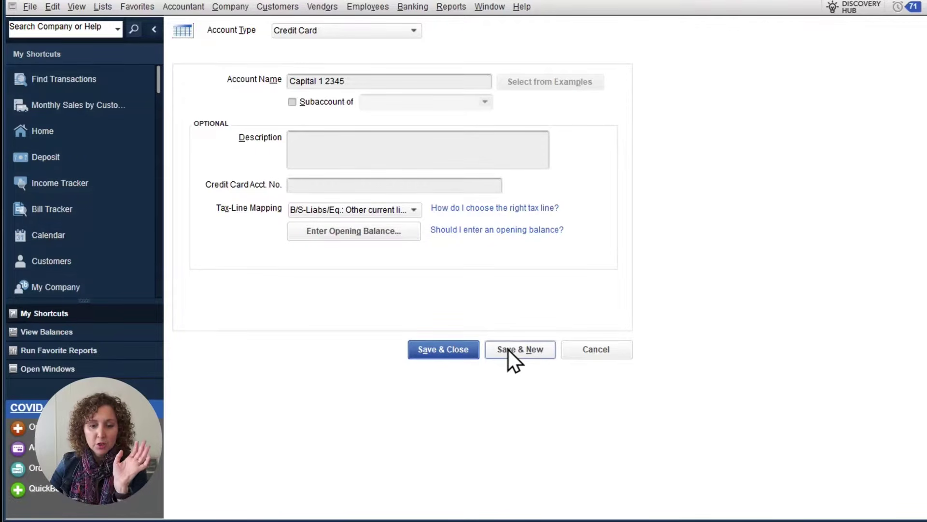
# Step: Save and close the new Capital 1 credit card account without an opening balance, declining the bank feed setup
pyautogui.click(459, 350)
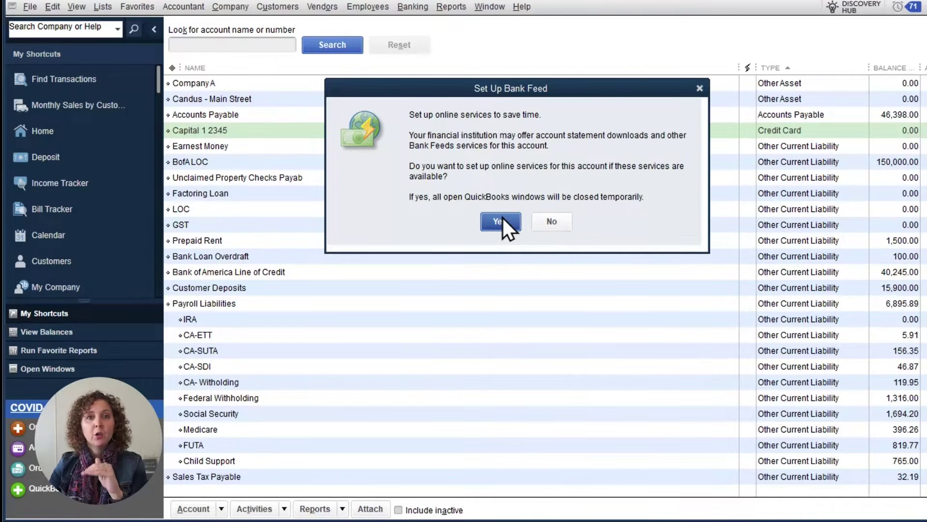
pyautogui.click(551, 222)
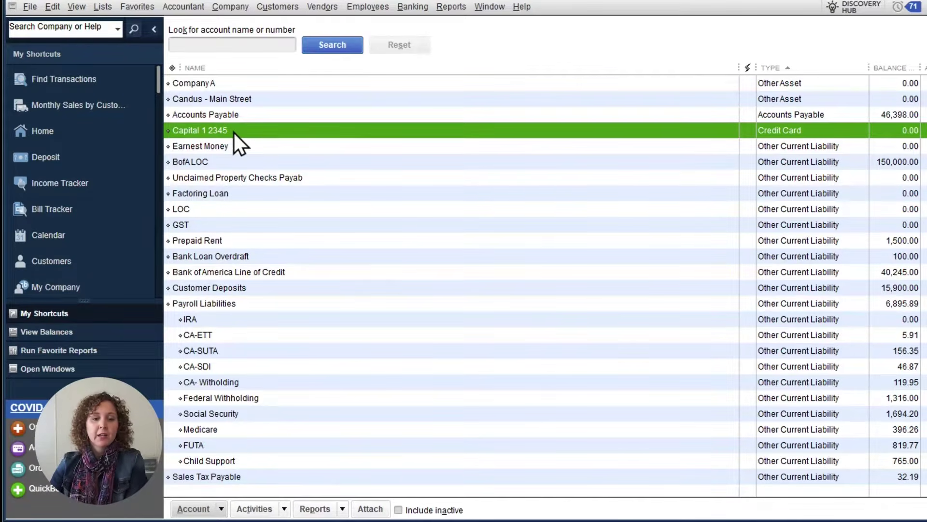
pyautogui.click(108, 9)
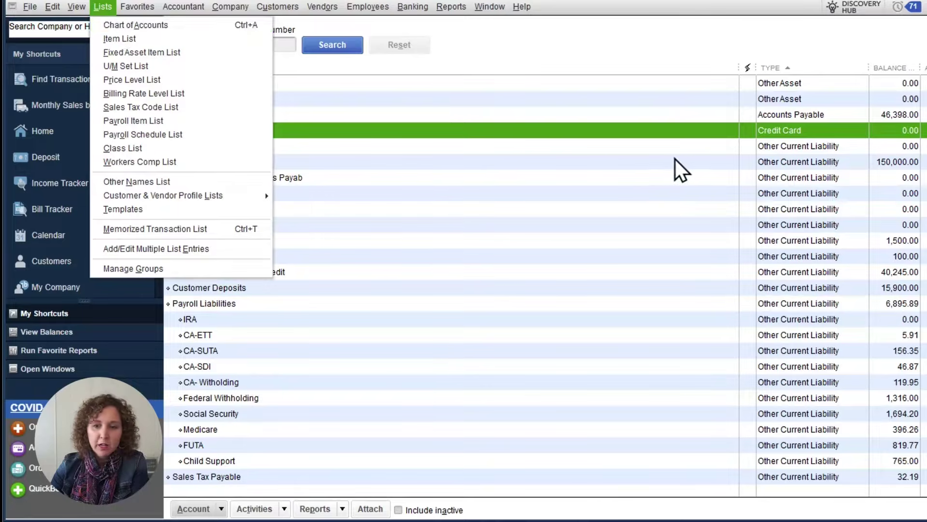
pyautogui.click(775, 135)
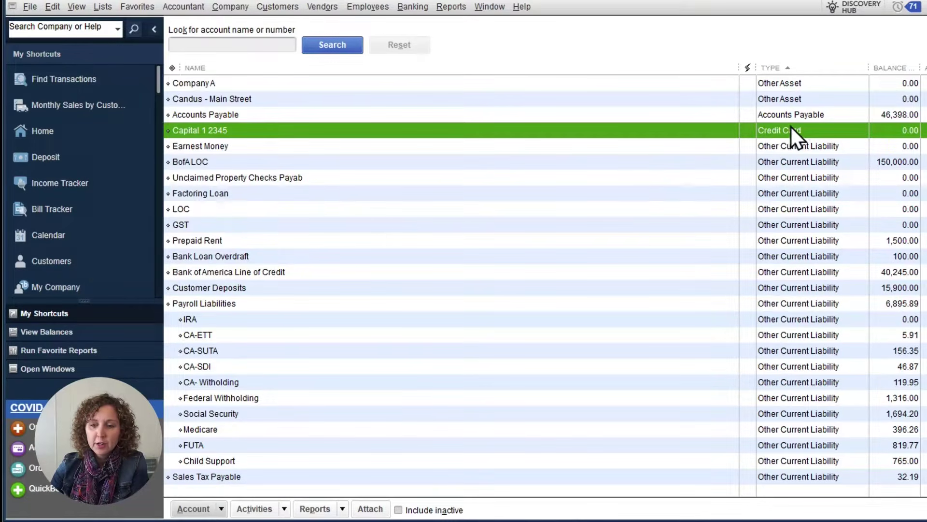
# Step: Open the Capital 1 credit card's register and enter a charge of 1,000.00 dated 01/14/2025
pyautogui.doubleClick(298, 135)
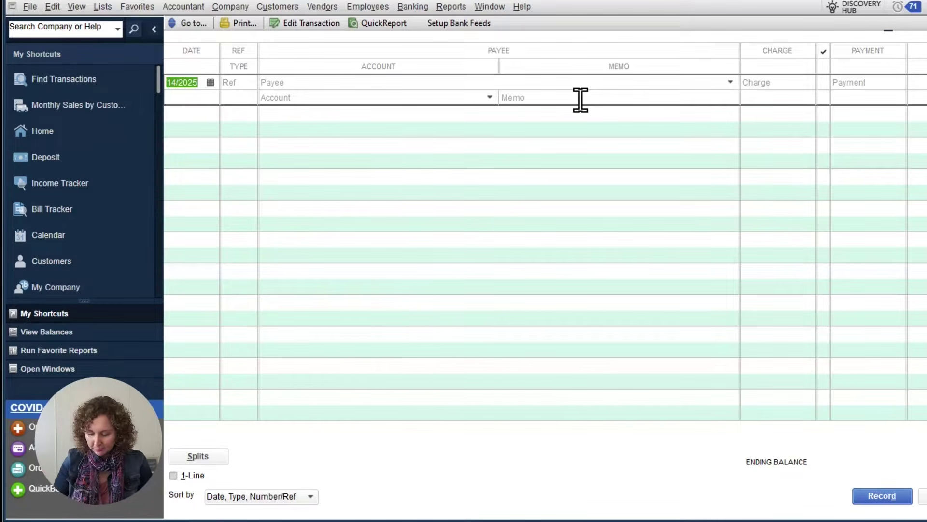
pyautogui.write('1/14')
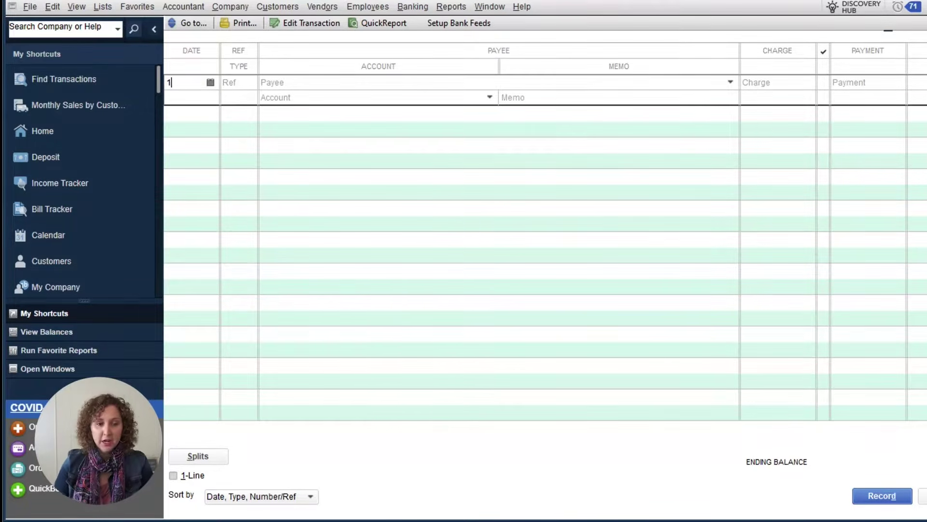
pyautogui.press('Tab')
pyautogui.press('Tab')
pyautogui.press('Tab')
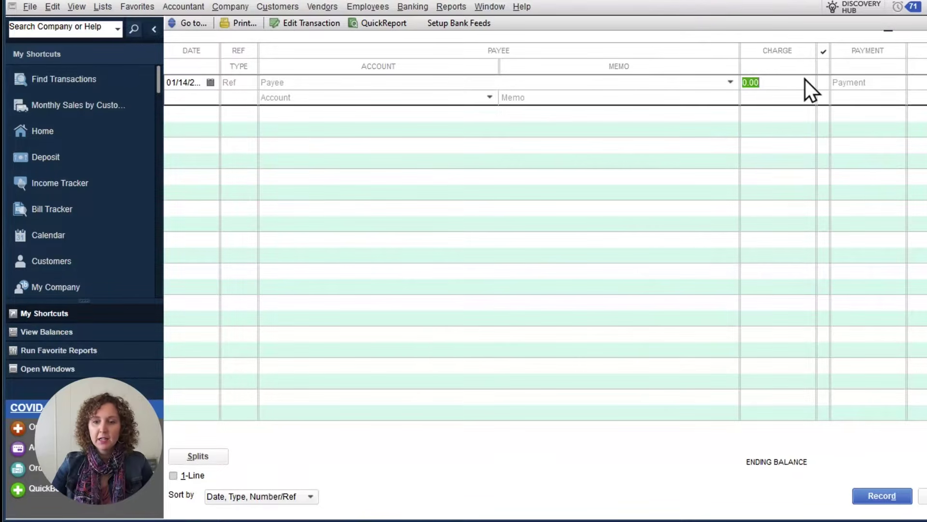
pyautogui.write('1000.00')
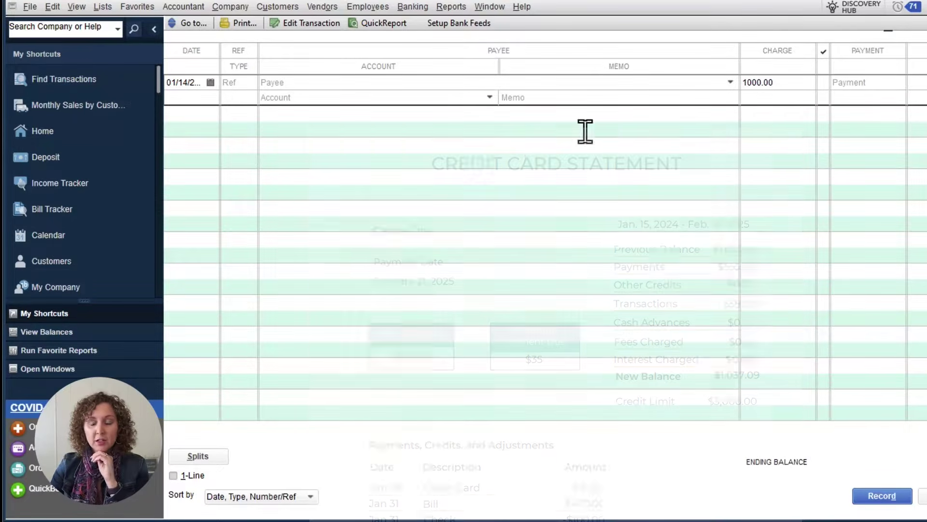
# Step: Assign the 1,000.00 charge to the Opening Balance Equity account
pyautogui.click(448, 96)
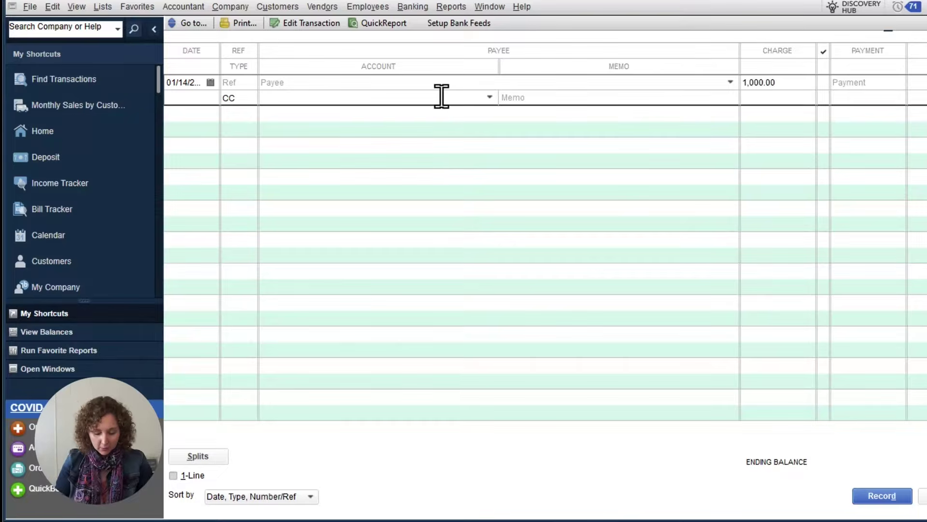
pyautogui.write('Opening Balance Equity')
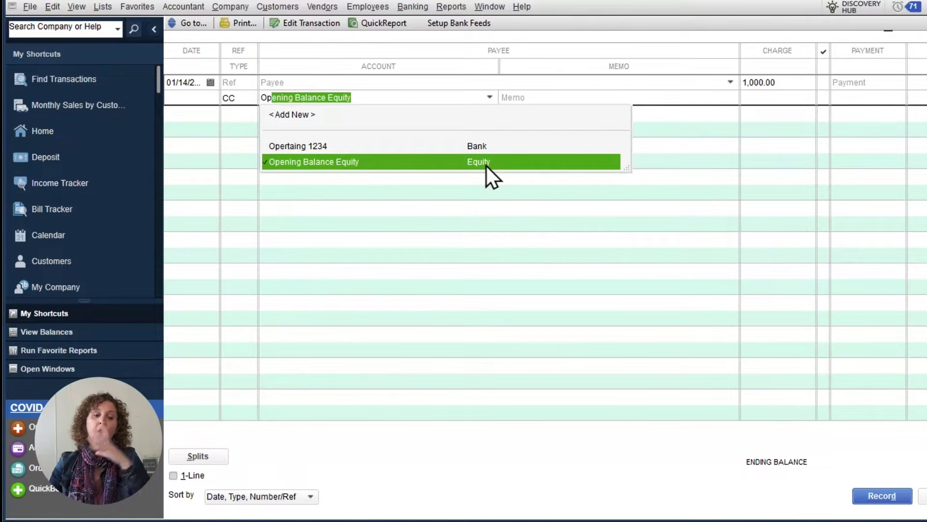
pyautogui.click(486, 166)
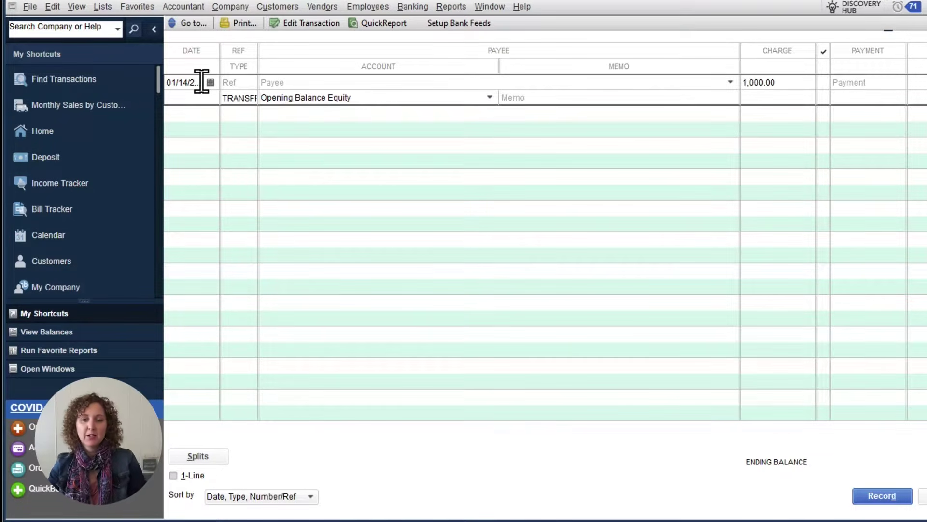
pyautogui.click(450, 7)
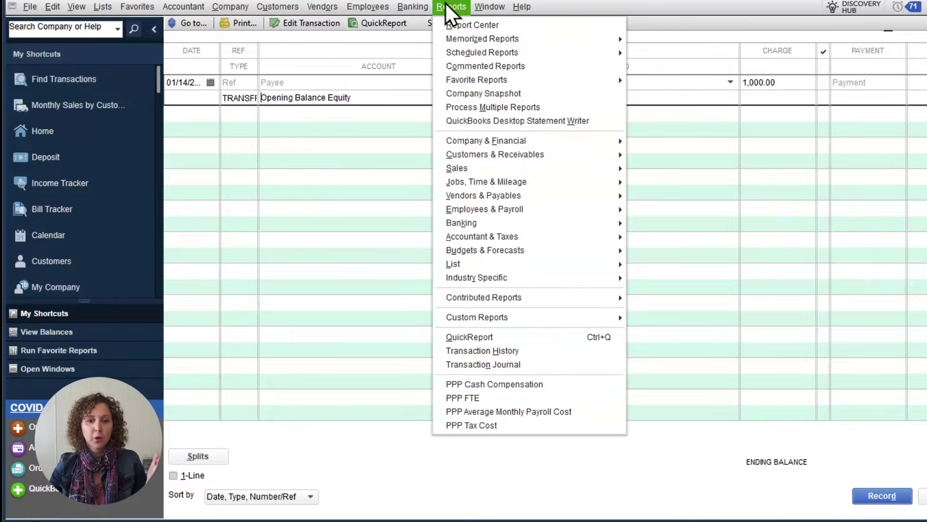
pyautogui.moveTo(608, 140)
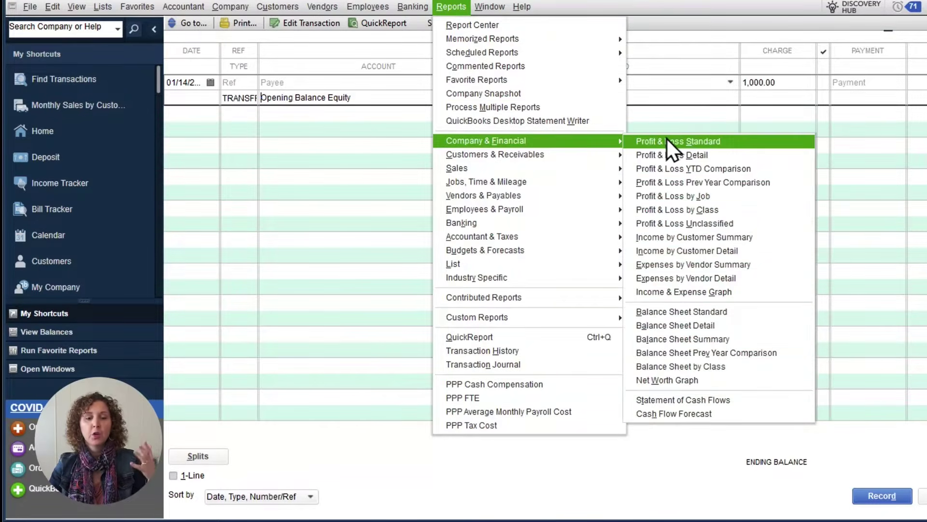
pyautogui.click(373, 131)
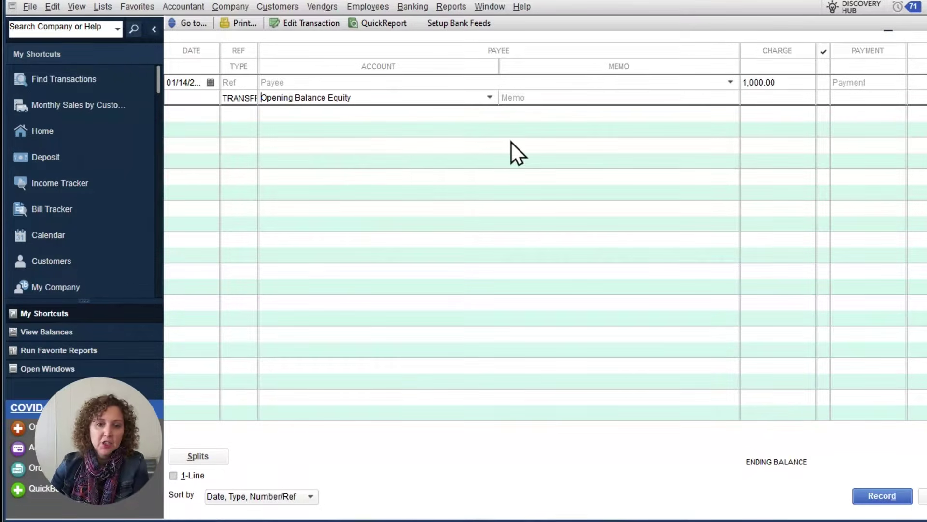
# Step: Add the memo "Opening Balance - Starting to track Credit Card in QuickBooks" to the register entry and record it
pyautogui.click(537, 99)
pyautogui.write('Opening Balance - Star')
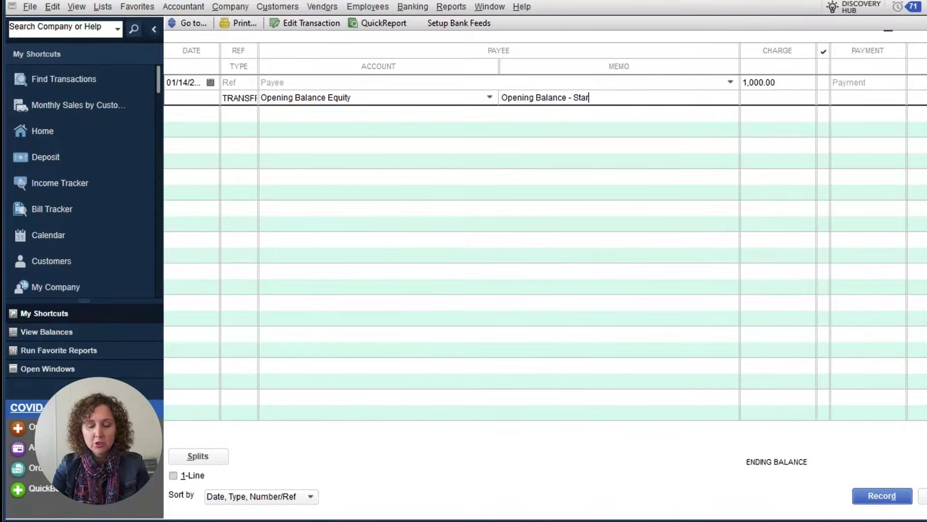
pyautogui.write('ting to track Credit ')
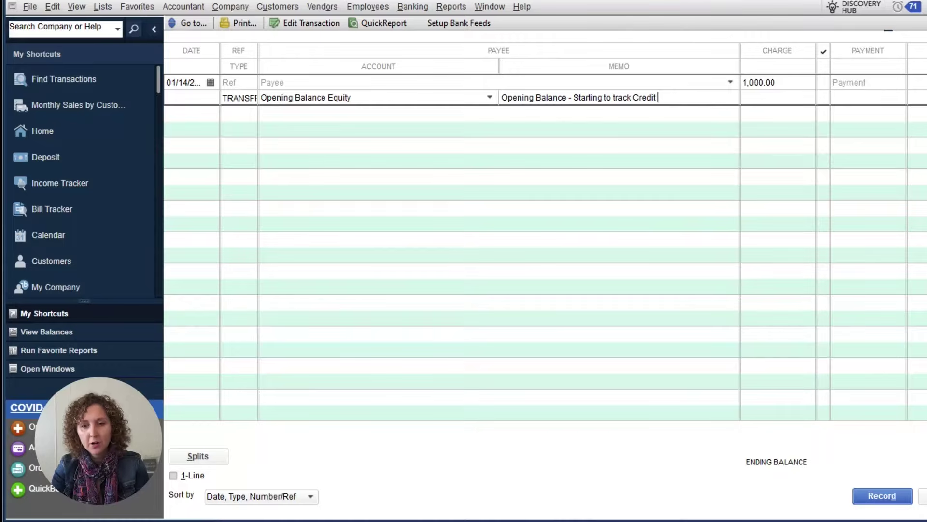
pyautogui.write('Card in Quic')
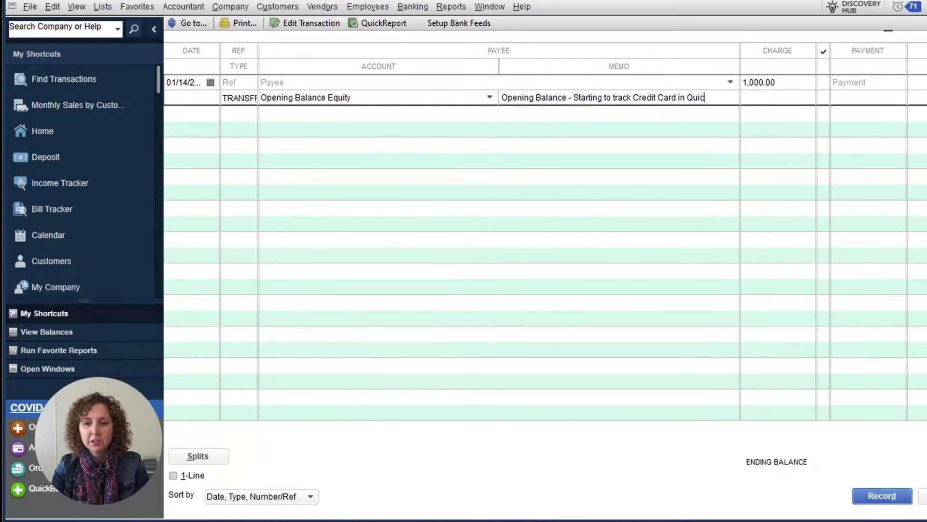
pyautogui.write('kBooks')
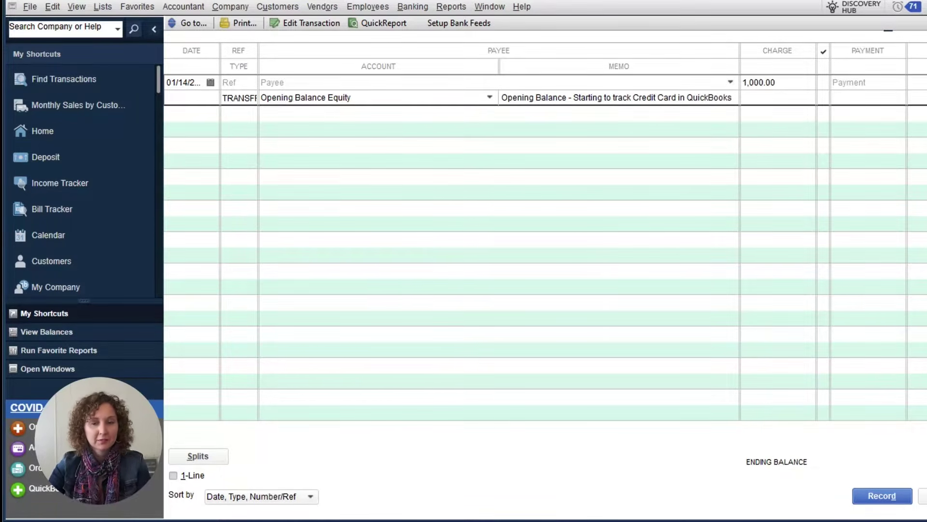
pyautogui.click(876, 497)
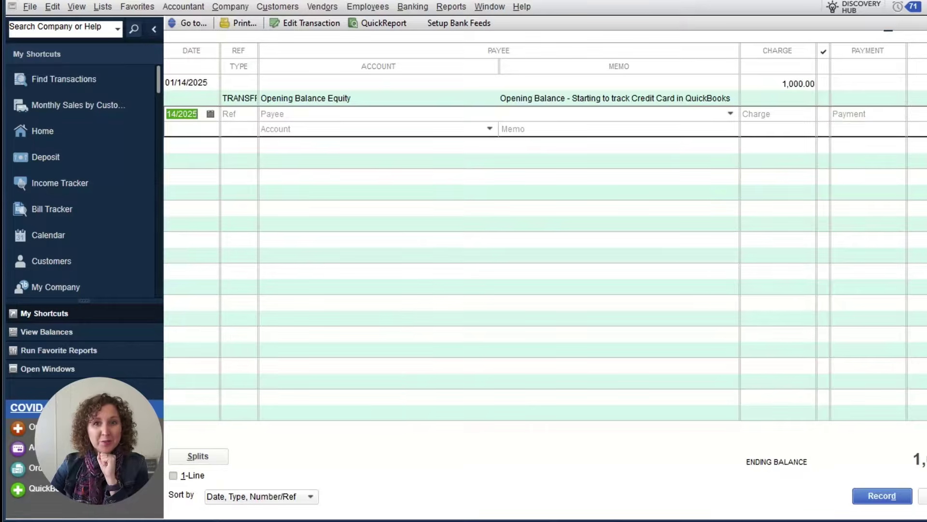
# Step: Close the register and chart of accounts, and bring up the form for entering credit card charges
pyautogui.press('Escape')
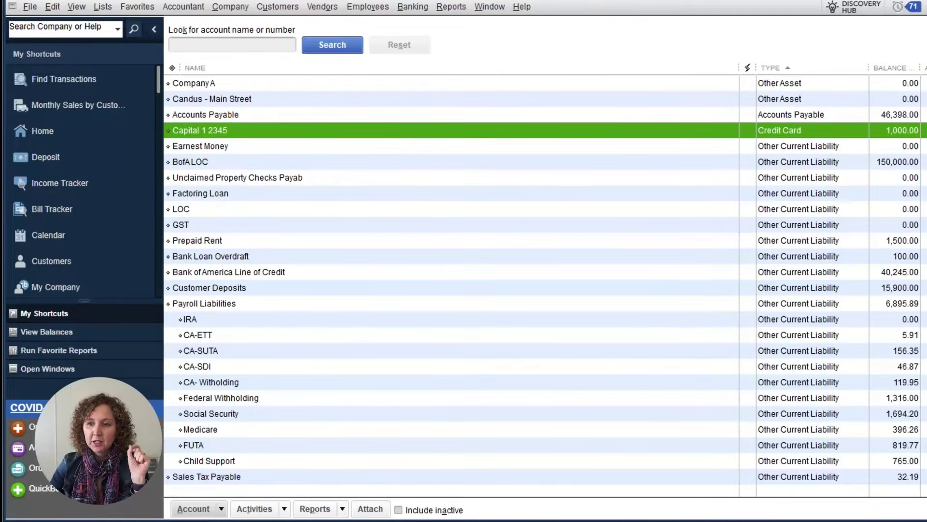
pyautogui.press('Escape')
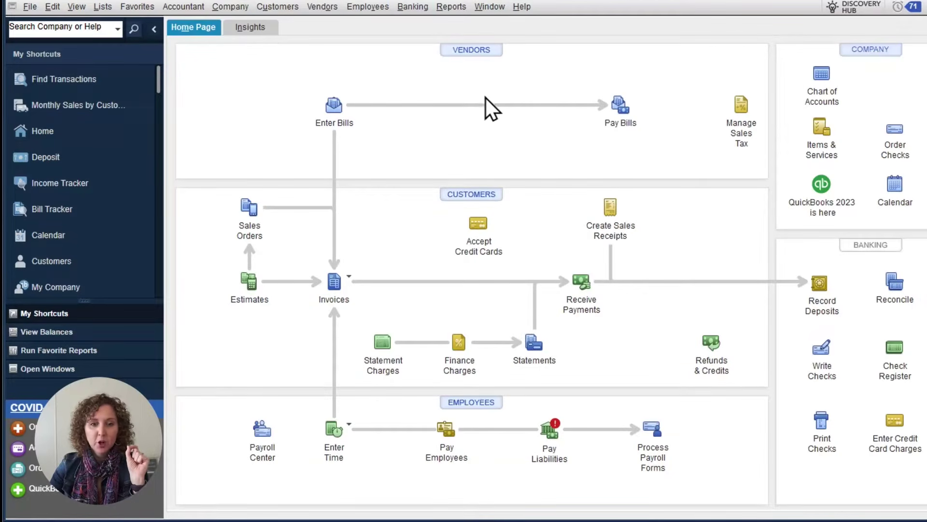
pyautogui.click(410, 8)
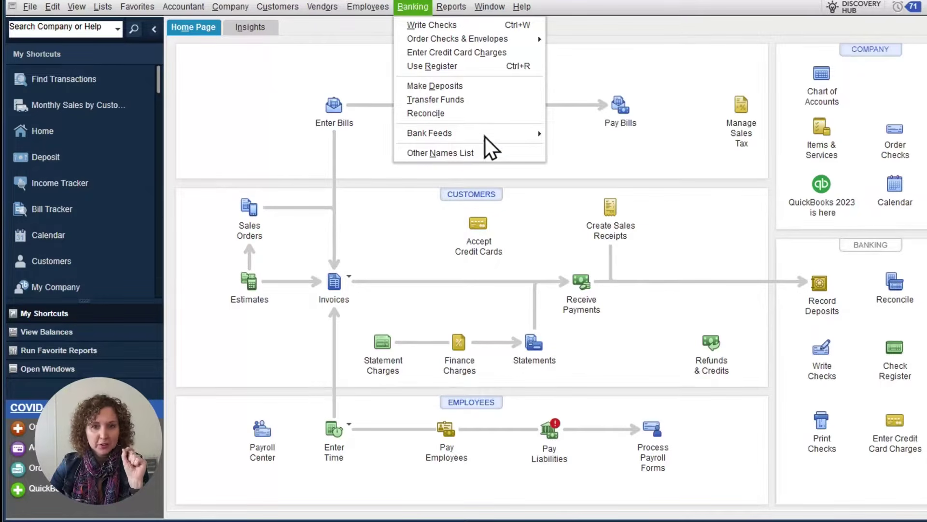
pyautogui.click(477, 57)
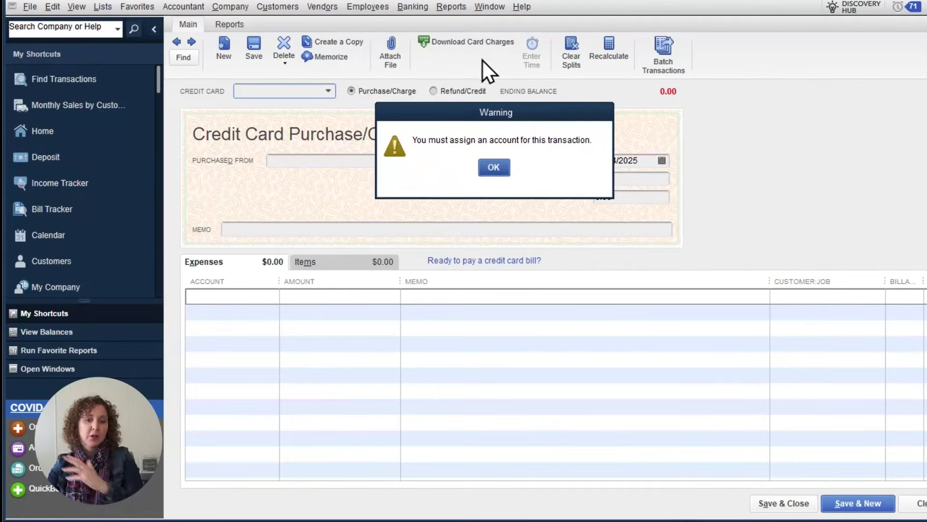
pyautogui.click(499, 167)
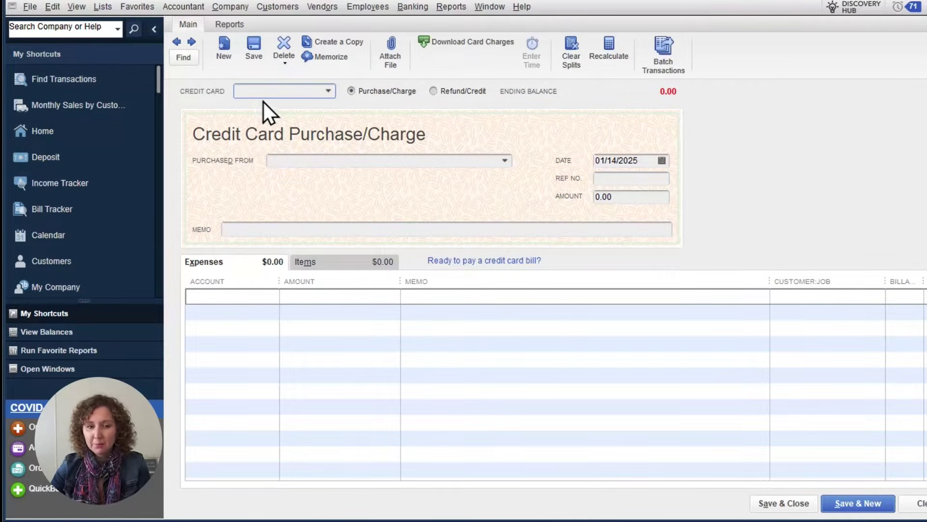
# Step: Choose Capital 1 as the credit card account for the new purchase transaction
pyautogui.click(326, 95)
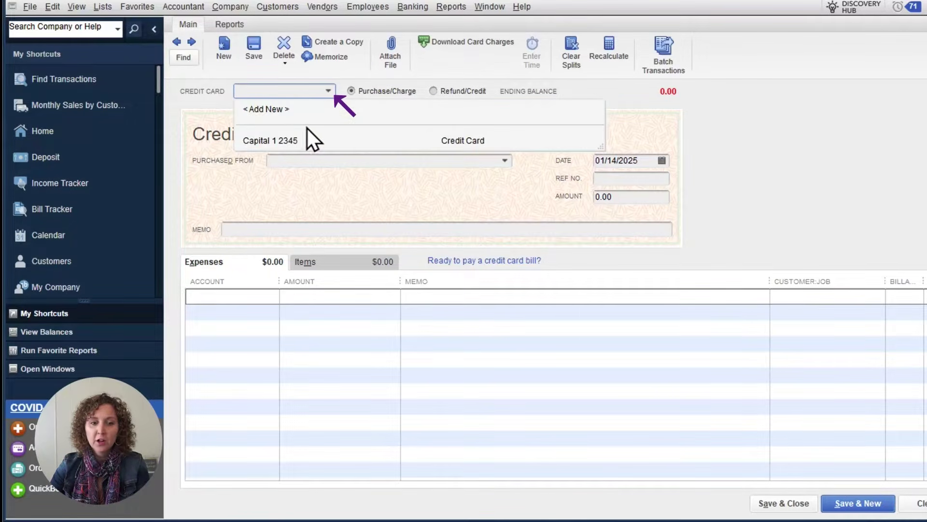
pyautogui.click(288, 135)
pyautogui.click(486, 166)
pyautogui.click(329, 92)
pyautogui.click(326, 139)
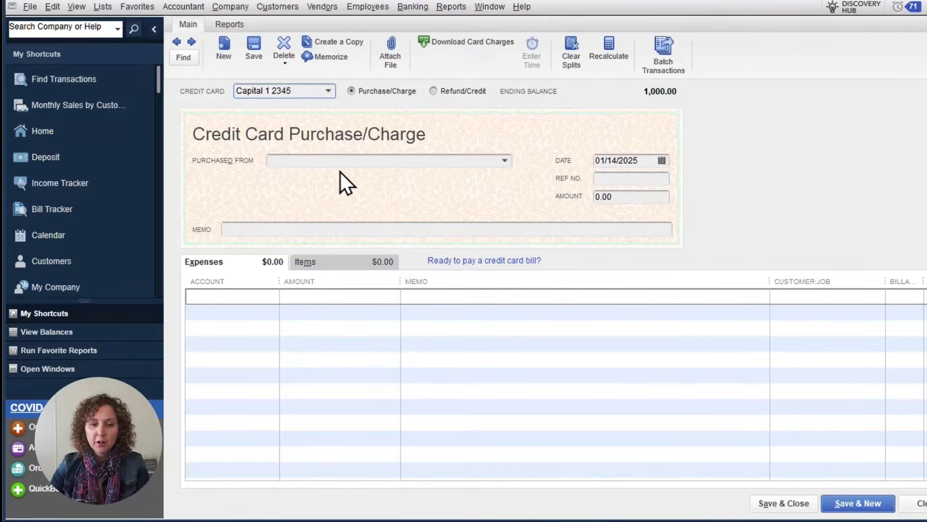
# Step: Switch the transaction type to Refund/Credit and return it to Purchase/Charge
pyautogui.click(365, 92)
pyautogui.click(449, 95)
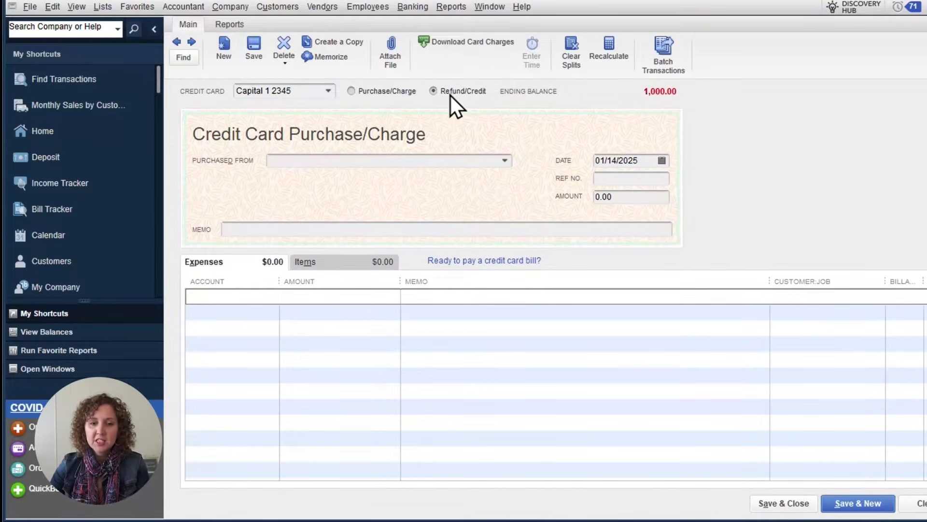
pyautogui.click(383, 95)
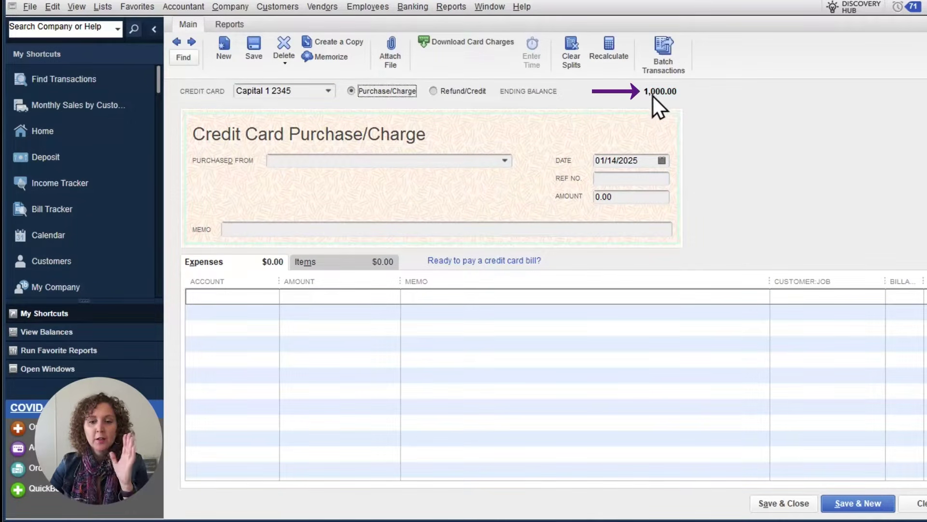
# Step: Choose Exxon as the vendor of the credit card charge and date it 01/15/2025
pyautogui.click(400, 163)
pyautogui.click(504, 161)
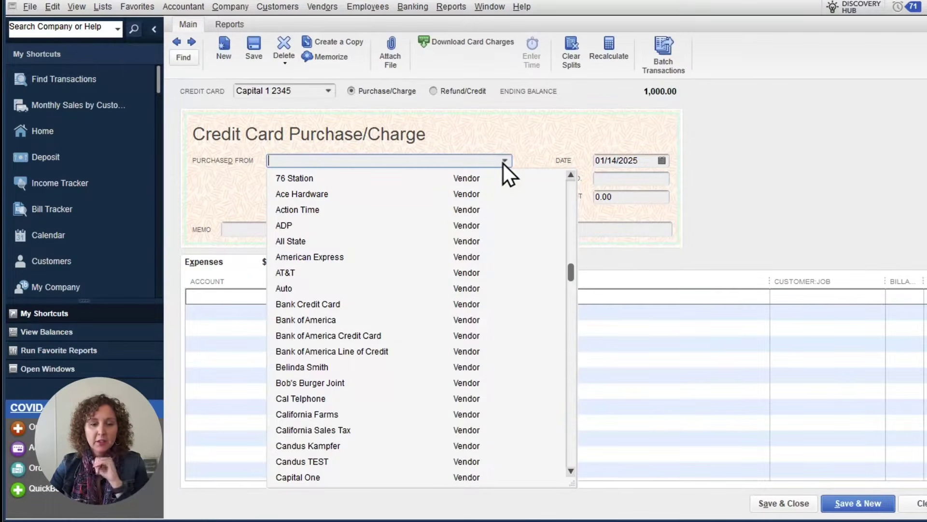
pyautogui.click(483, 155)
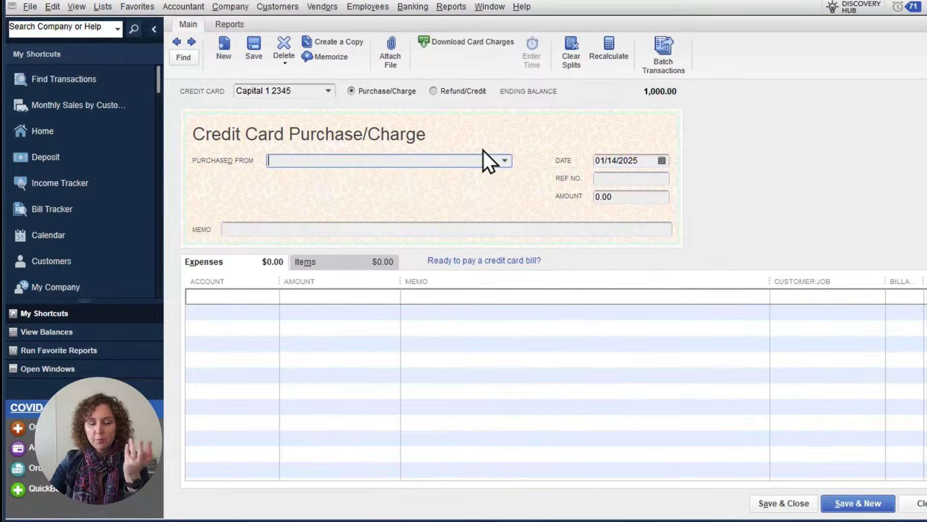
pyautogui.write('Exxon')
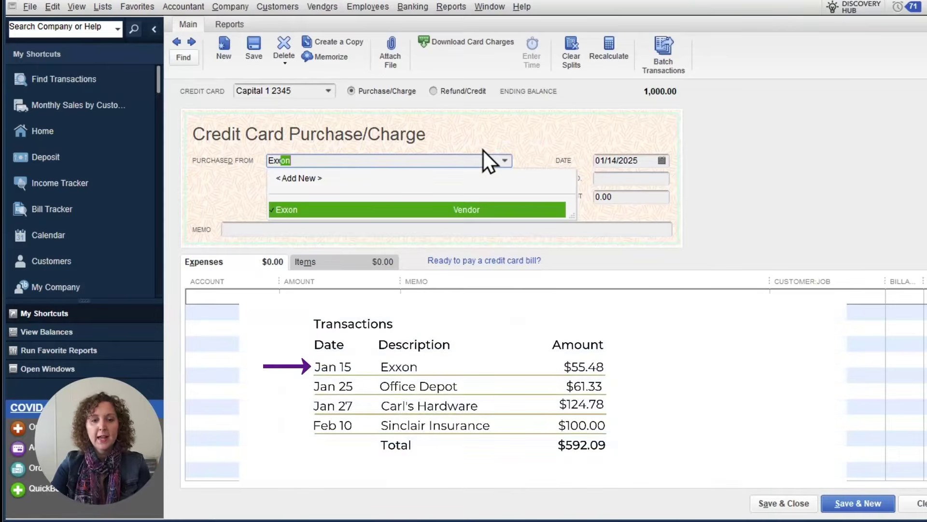
pyautogui.click(485, 208)
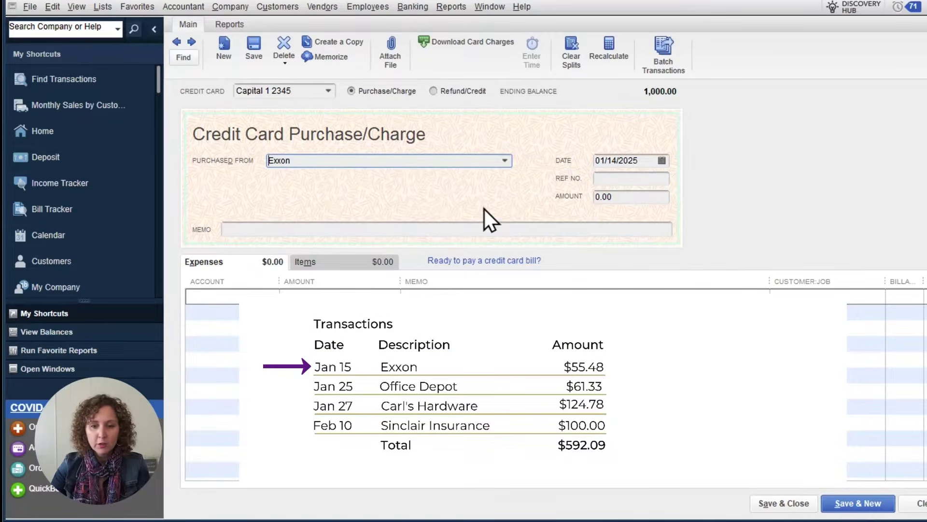
pyautogui.click(662, 161)
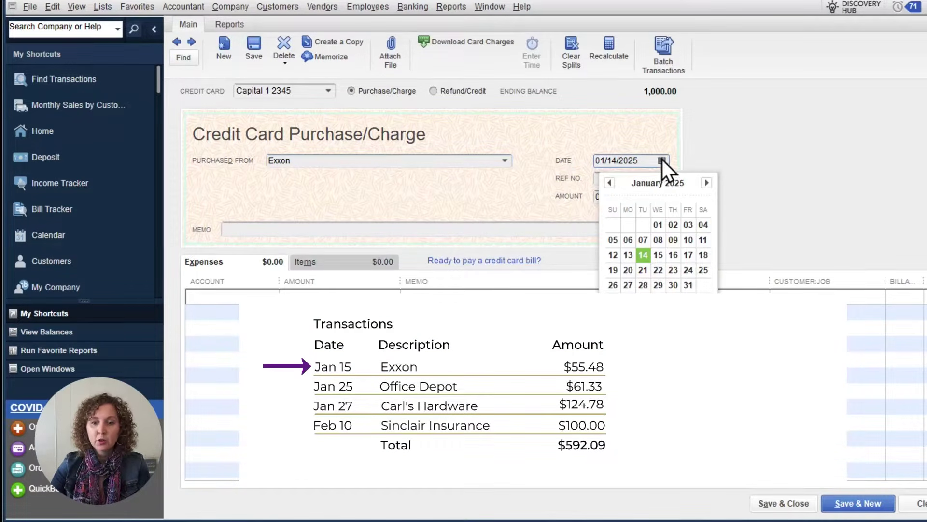
pyautogui.click(658, 255)
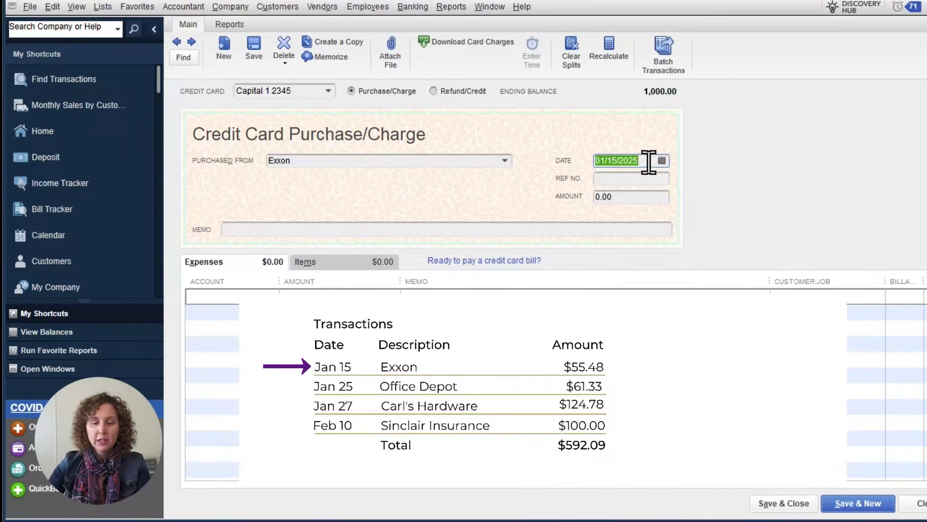
# Step: Enter 55.48 as the Exxon charge amount, leaving the reference number and memo blank
pyautogui.click(631, 179)
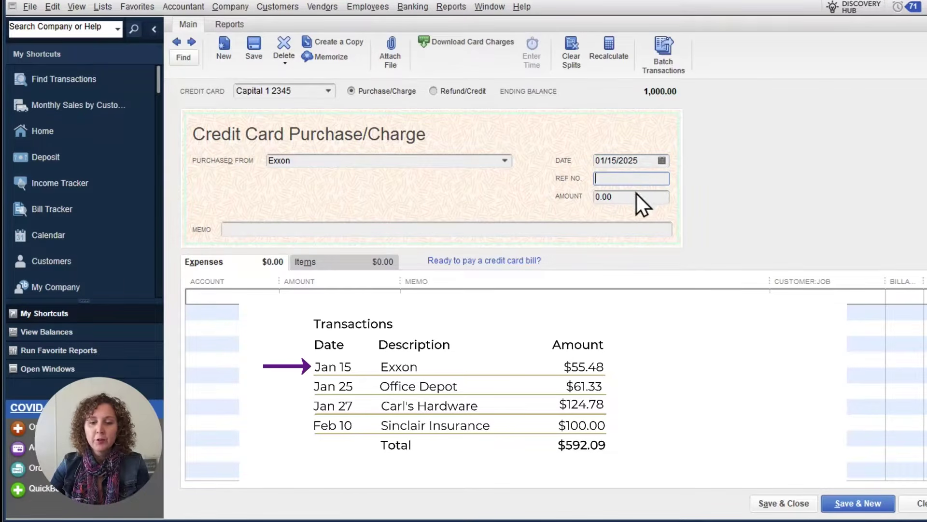
pyautogui.click(628, 195)
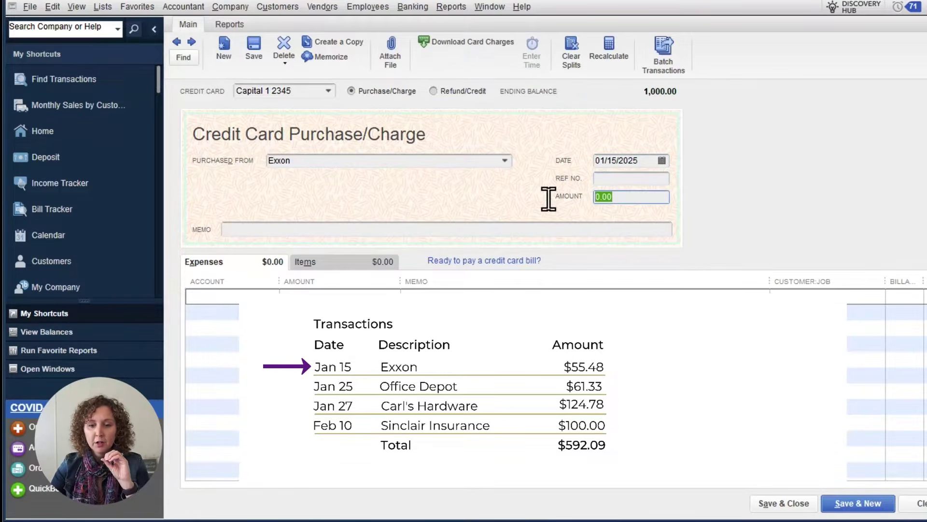
pyautogui.write('55.48')
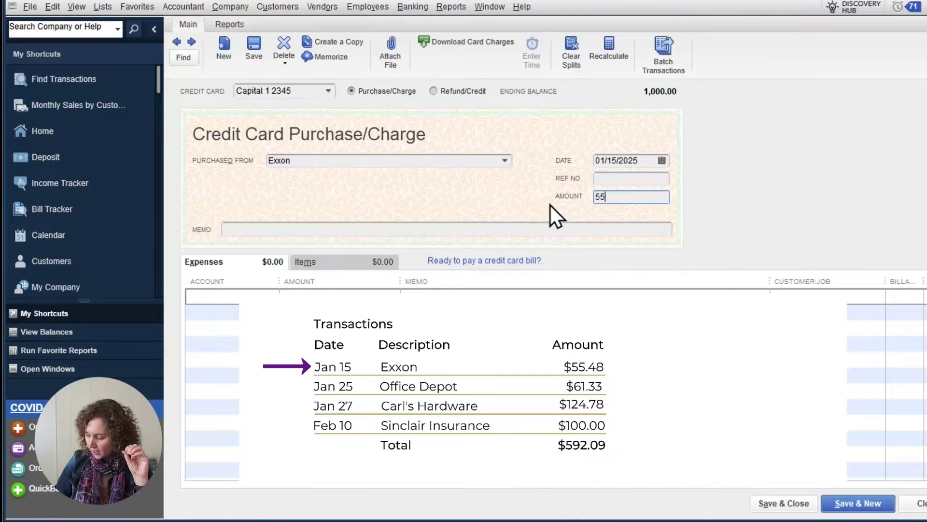
pyautogui.click(409, 227)
pyautogui.press('Tab')
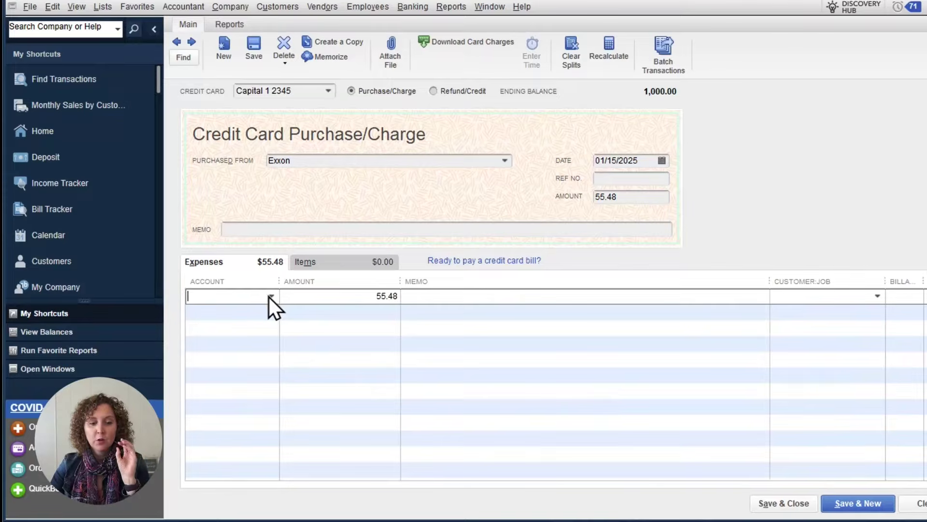
# Step: Assign the Exxon charge's expense line to the Fuel expense account
pyautogui.click(271, 296)
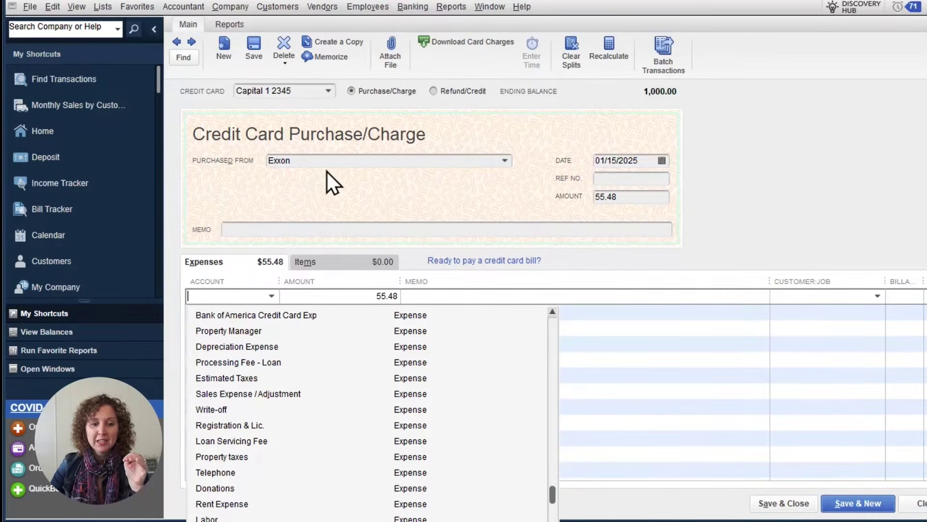
pyautogui.click(780, 202)
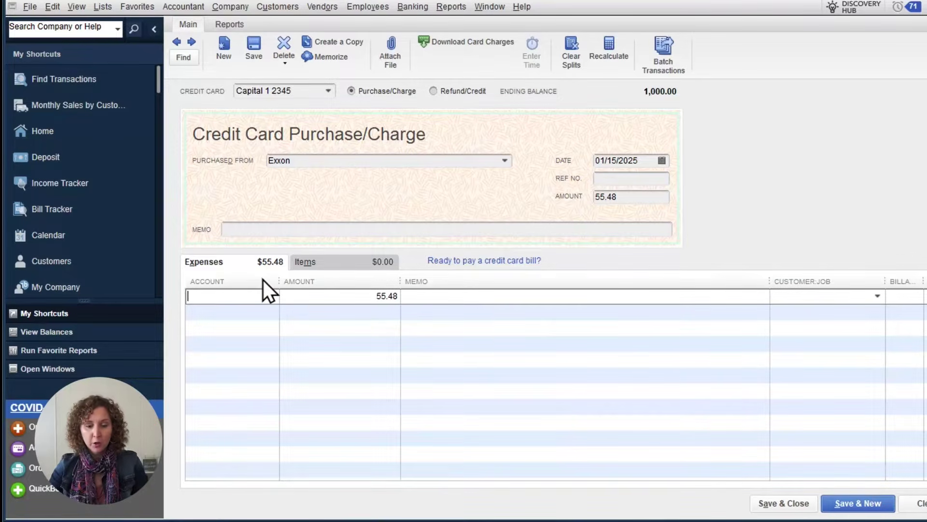
pyautogui.write('Fuel')
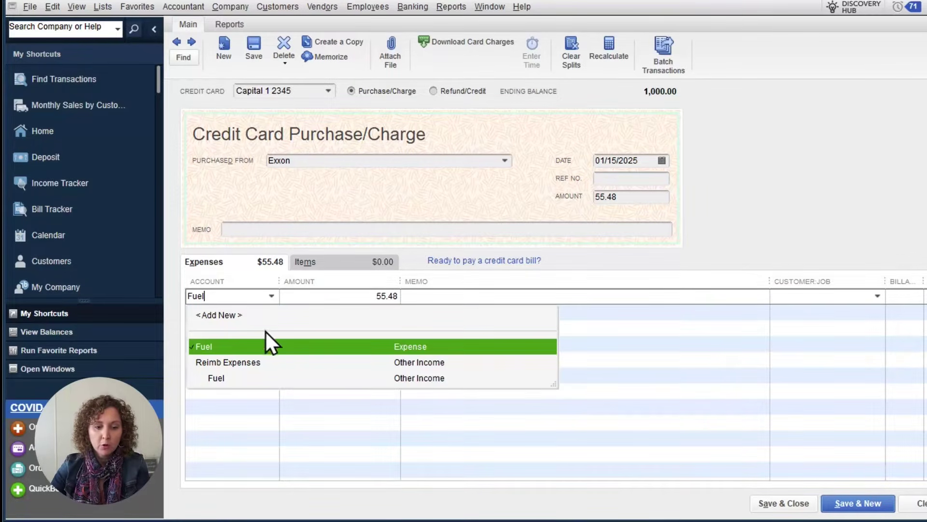
pyautogui.click(265, 346)
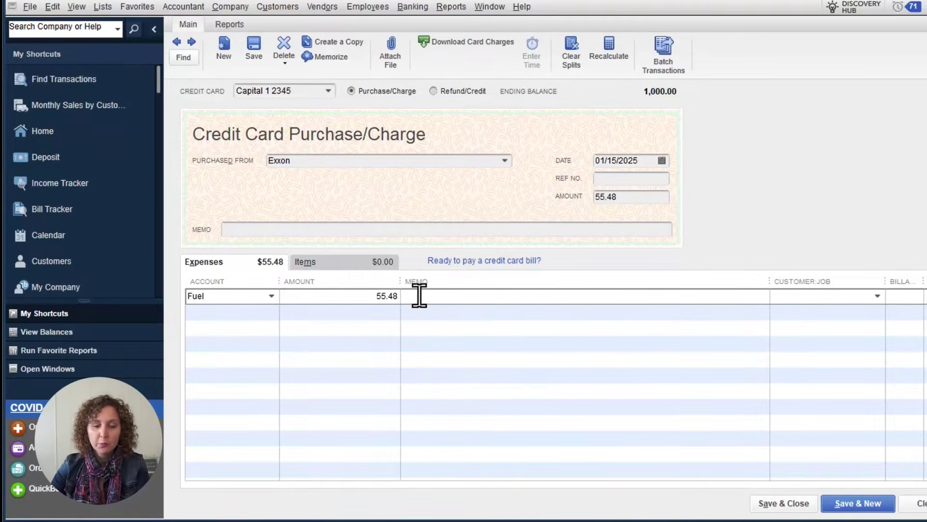
pyautogui.click(271, 296)
pyautogui.write('Fuel')
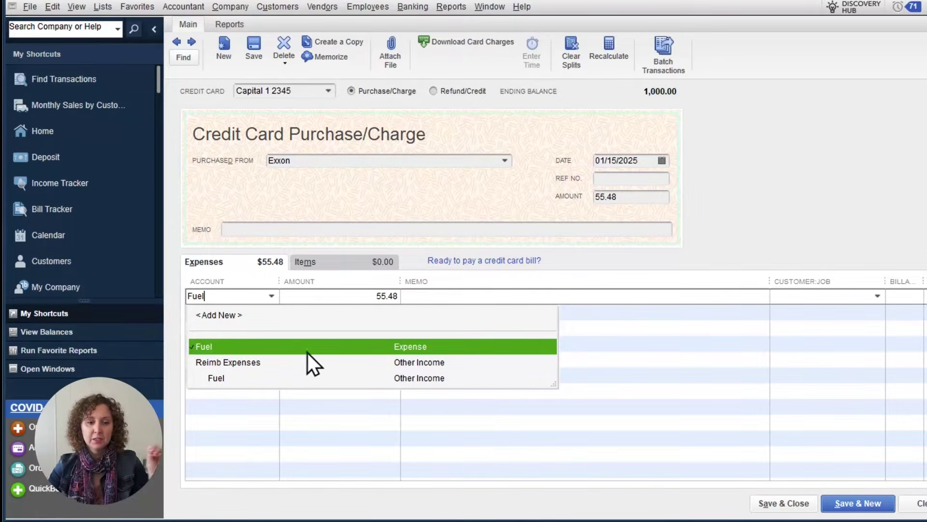
pyautogui.click(412, 349)
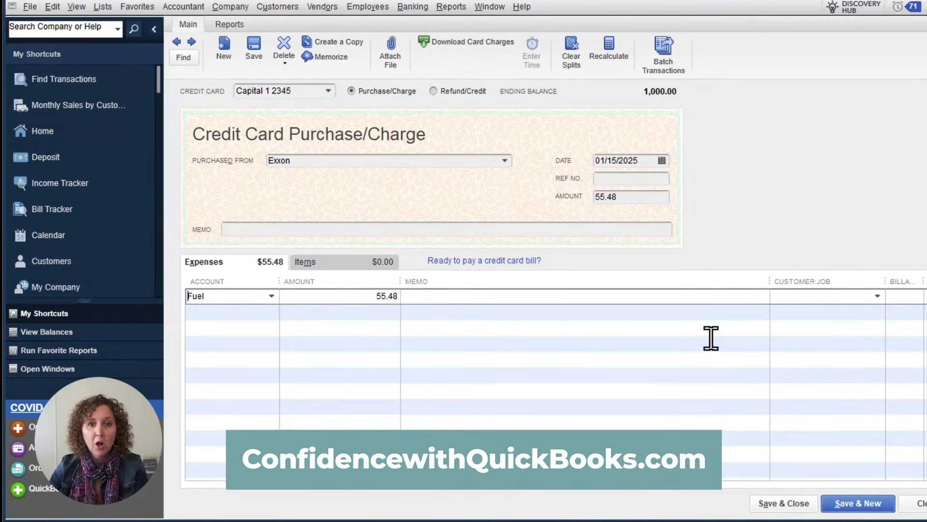
# Step: Examine the charge's item lines and available items, and locate where the Item List is opened
pyautogui.click(362, 264)
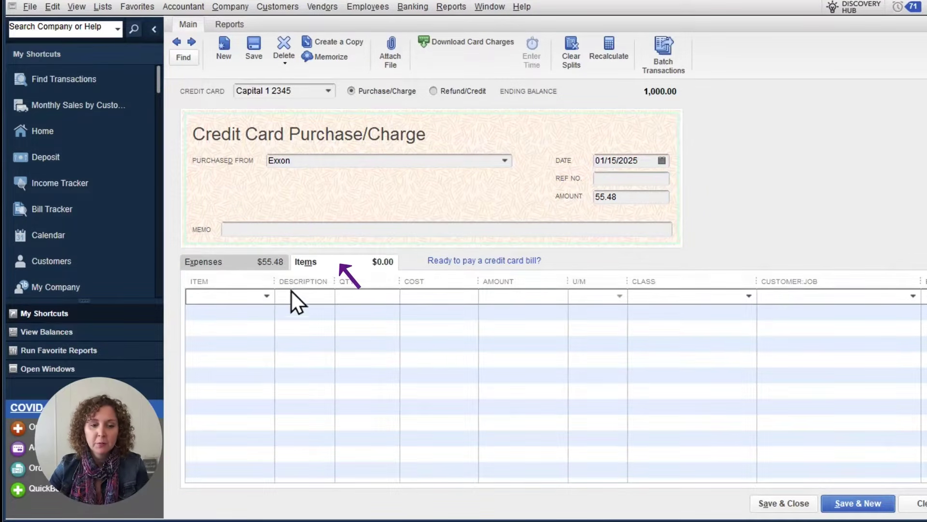
pyautogui.click(269, 296)
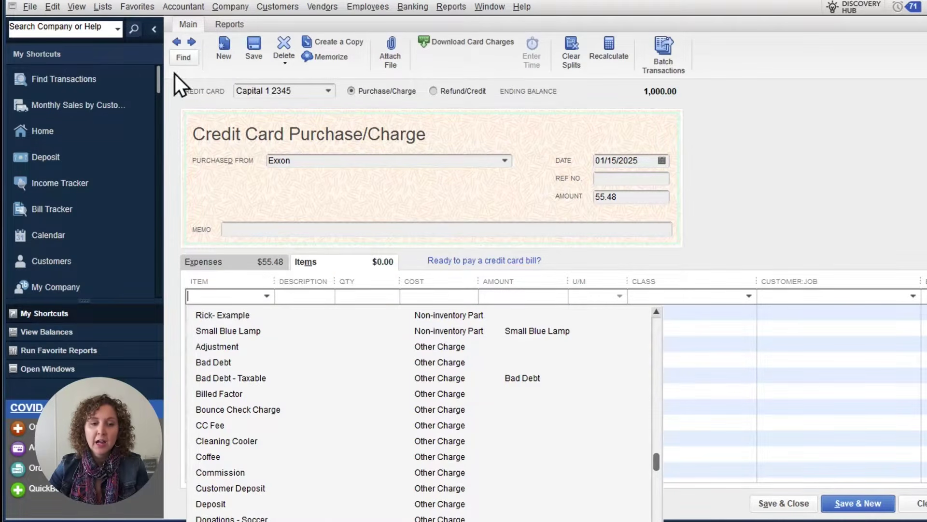
pyautogui.click(111, 7)
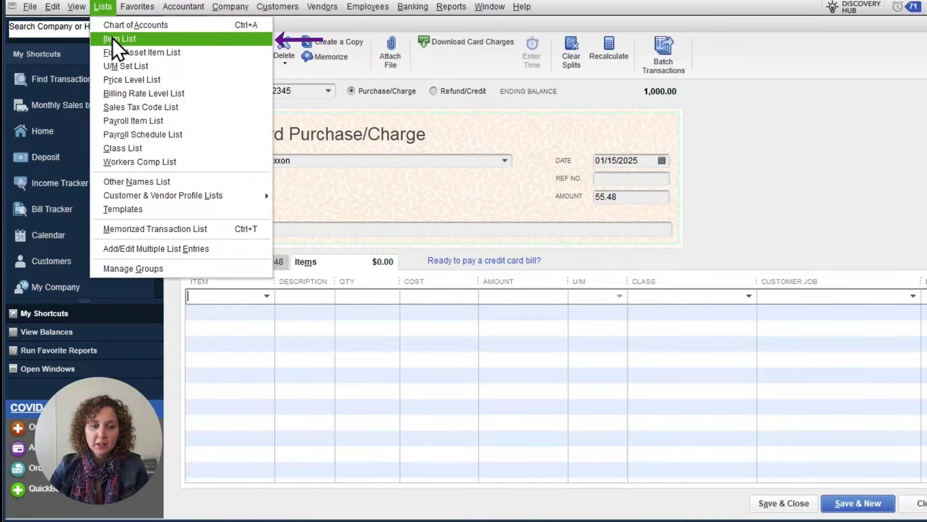
pyautogui.click(784, 106)
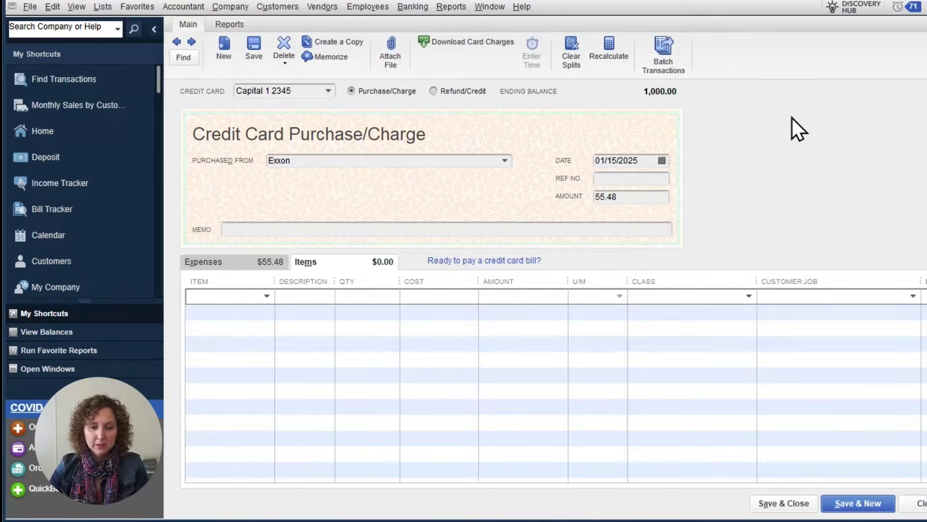
# Step: Return to the expense lines and save the Exxon charge, starting a new blank one
pyautogui.click(241, 266)
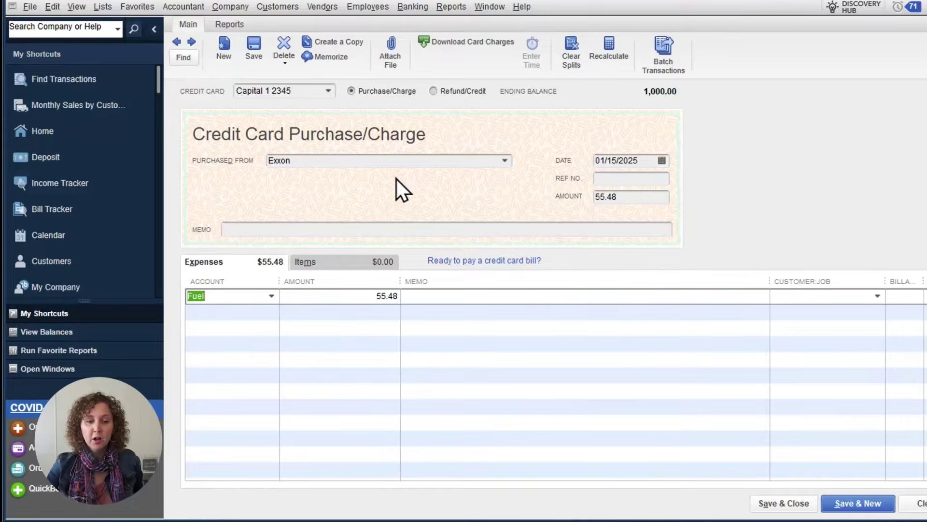
pyautogui.click(845, 506)
pyautogui.click(427, 185)
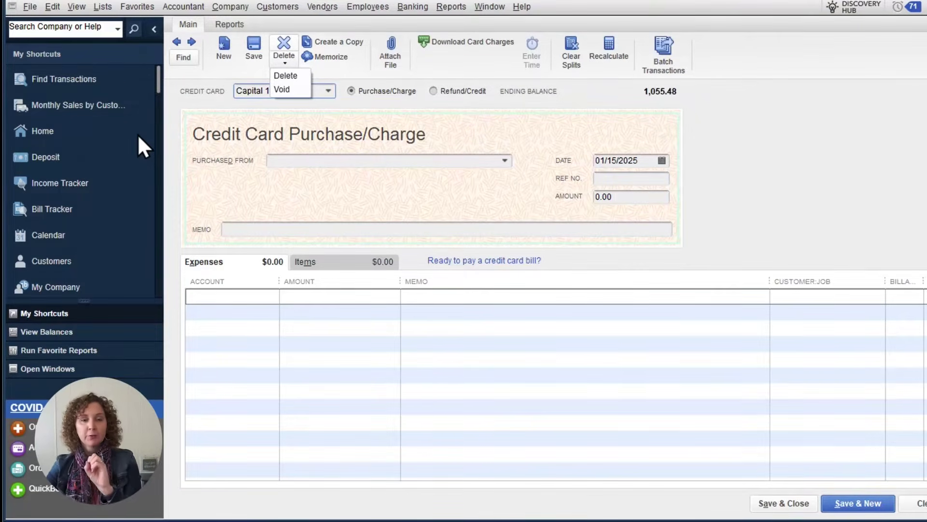
# Step: Browse back to the saved Exxon charge and forward again, and view the search form for credit card charges
pyautogui.click(177, 43)
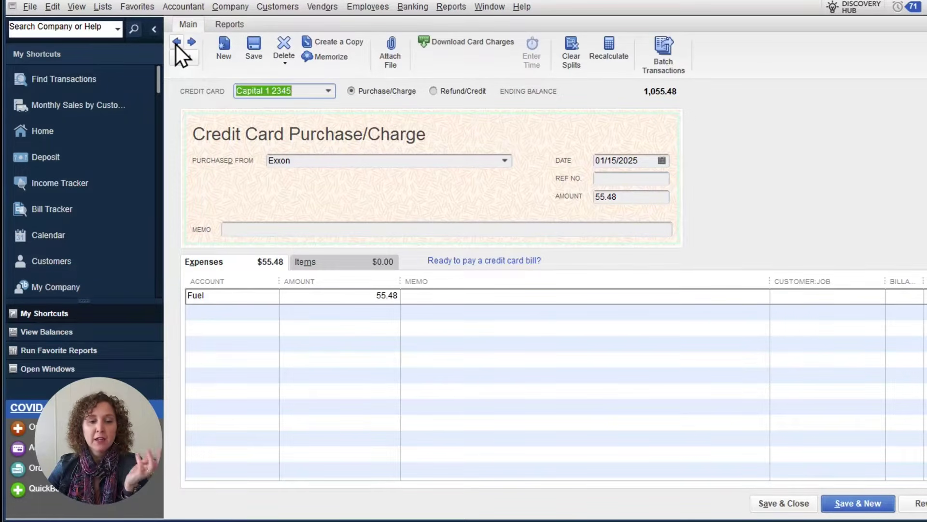
pyautogui.click(195, 43)
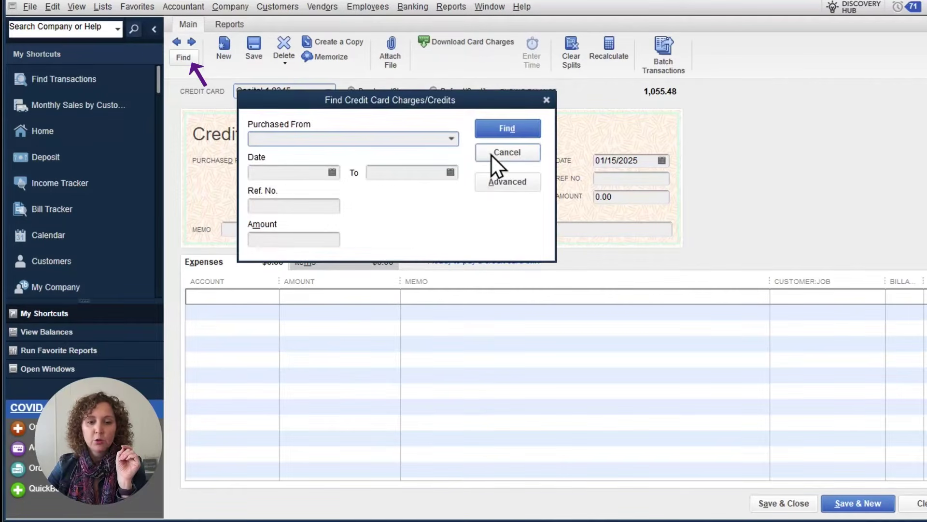
pyautogui.click(493, 154)
# Step: Fill in a new Office Depot charge dated 01/25/2025 for 61.33
pyautogui.click(271, 263)
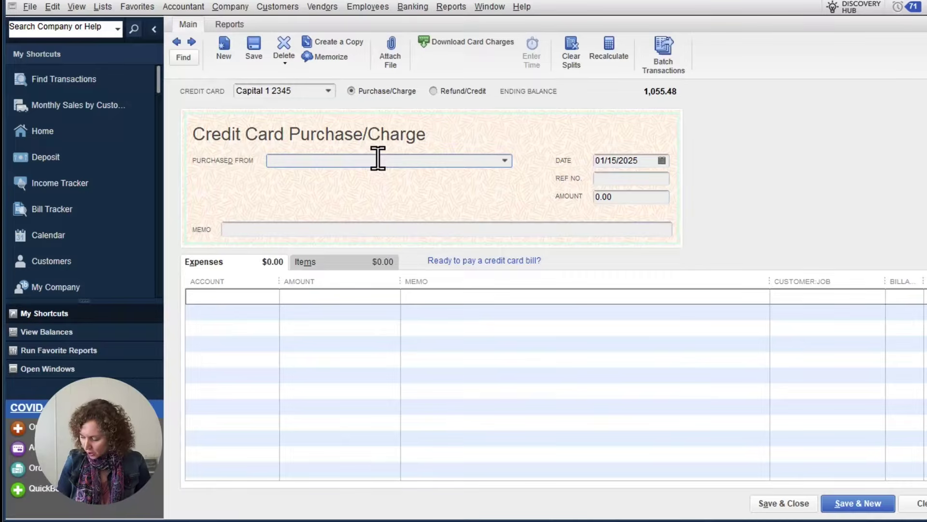
pyautogui.write('Office Depot')
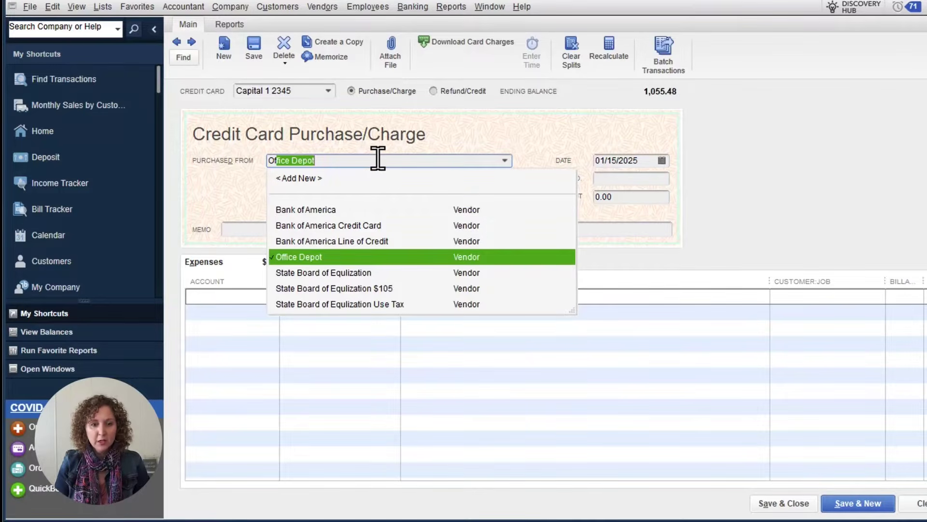
pyautogui.press('Tab')
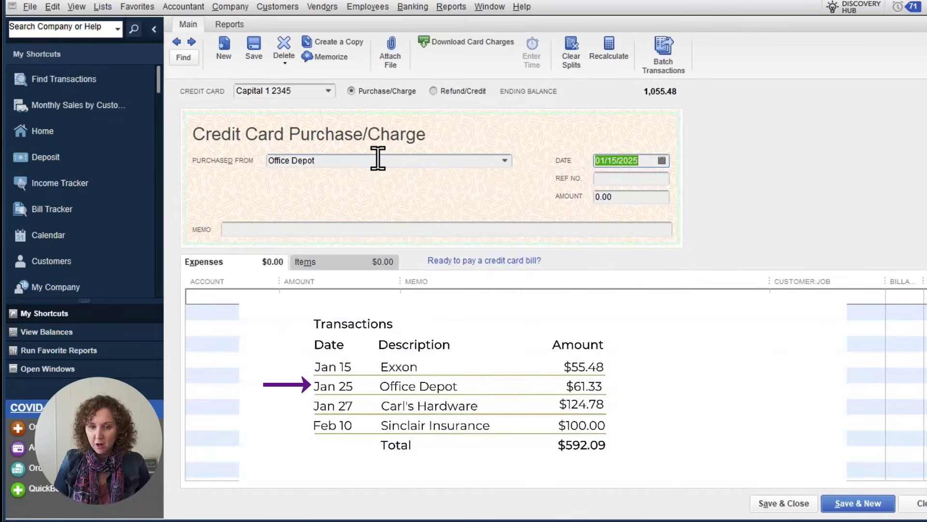
pyautogui.write('1/25/25')
pyautogui.press('Tab')
pyautogui.press('Tab')
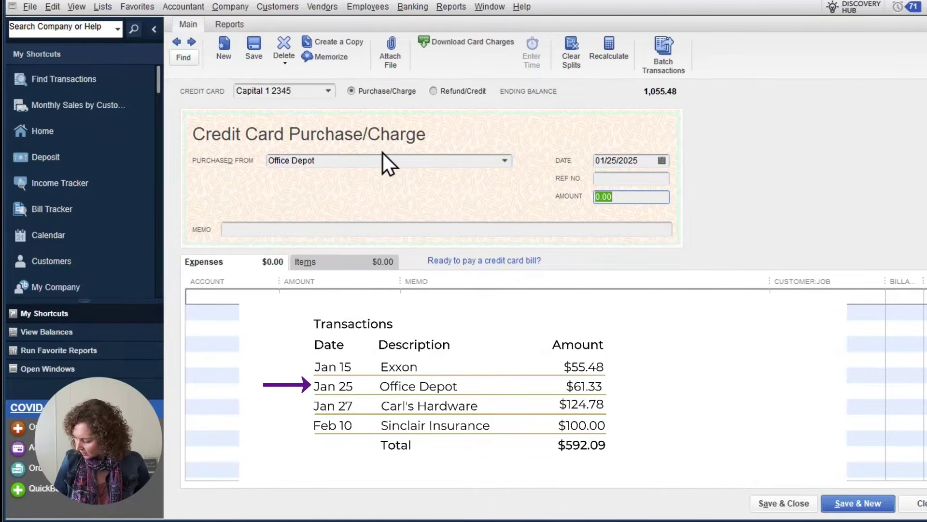
pyautogui.write('61.33')
pyautogui.press('Tab')
pyautogui.press('Tab')
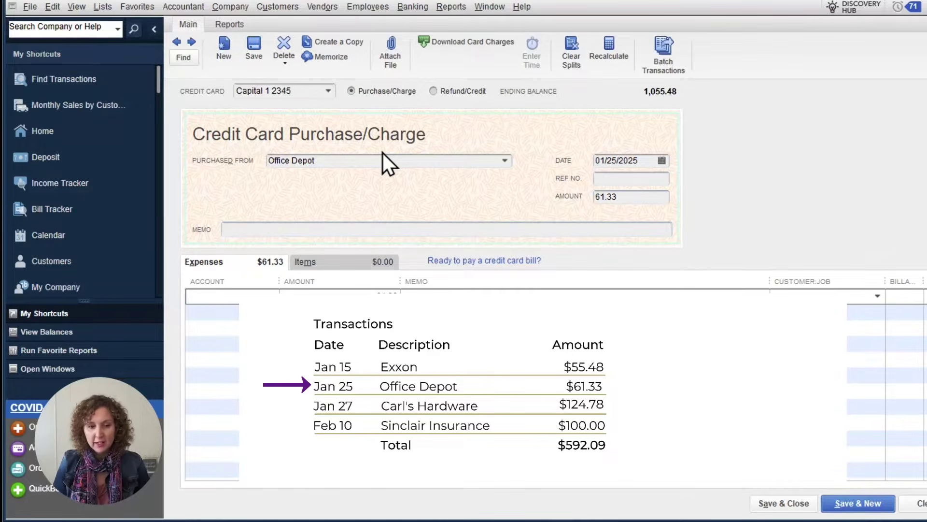
# Step: Assign the Office Depot charge to the Office Supplies expense account and save it, starting a new one
pyautogui.write('Off')
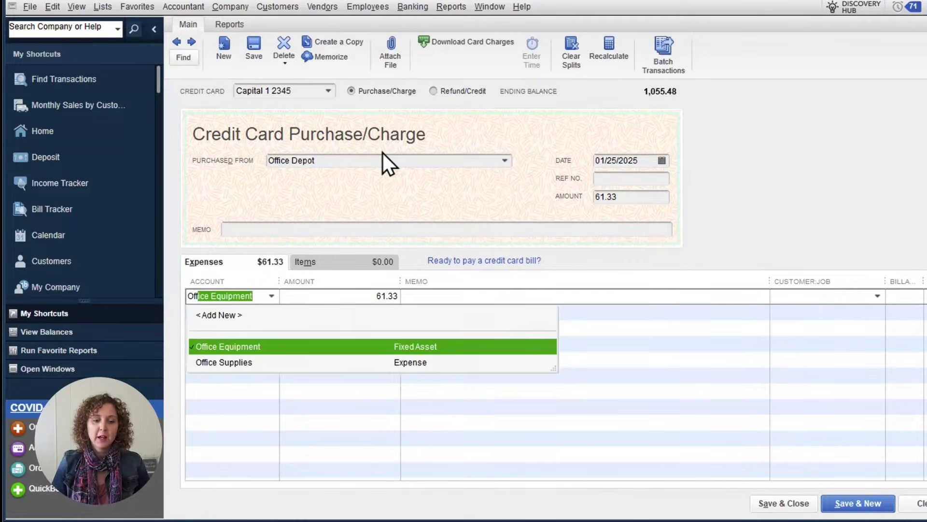
pyautogui.press('Down')
pyautogui.press('Tab')
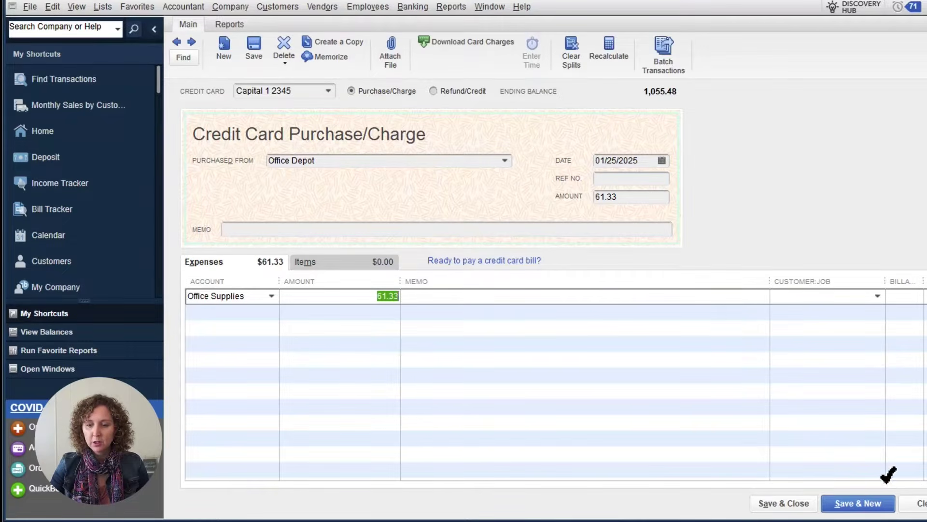
pyautogui.click(875, 503)
pyautogui.press('Return')
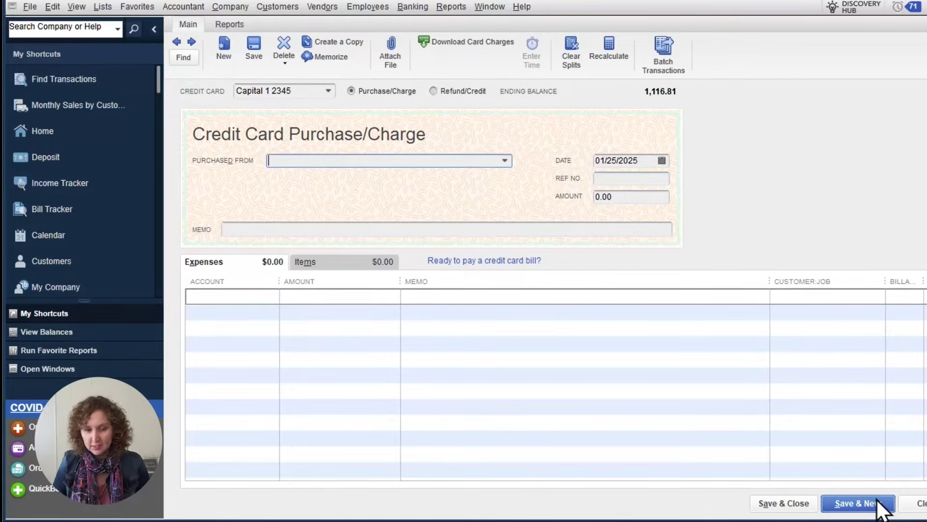
pyautogui.write('Car')
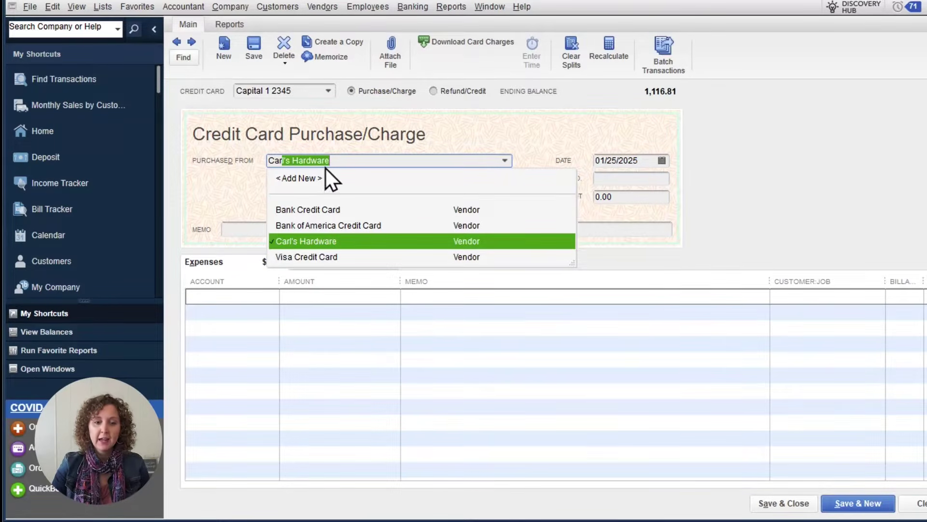
pyautogui.write('Carl')
pyautogui.press('BackSpace')
pyautogui.press('BackSpace')
pyautogui.press('BackSpace')
pyautogui.press('BackSpace')
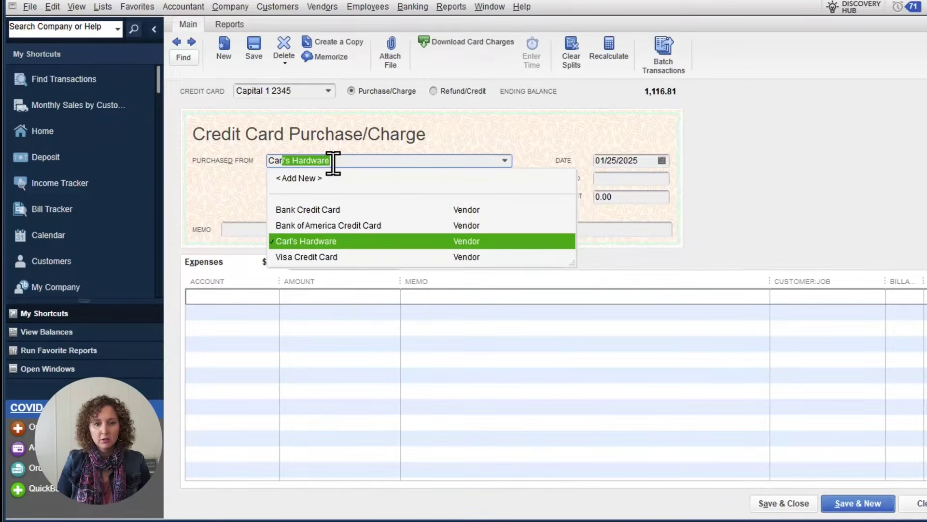
pyautogui.write('l')
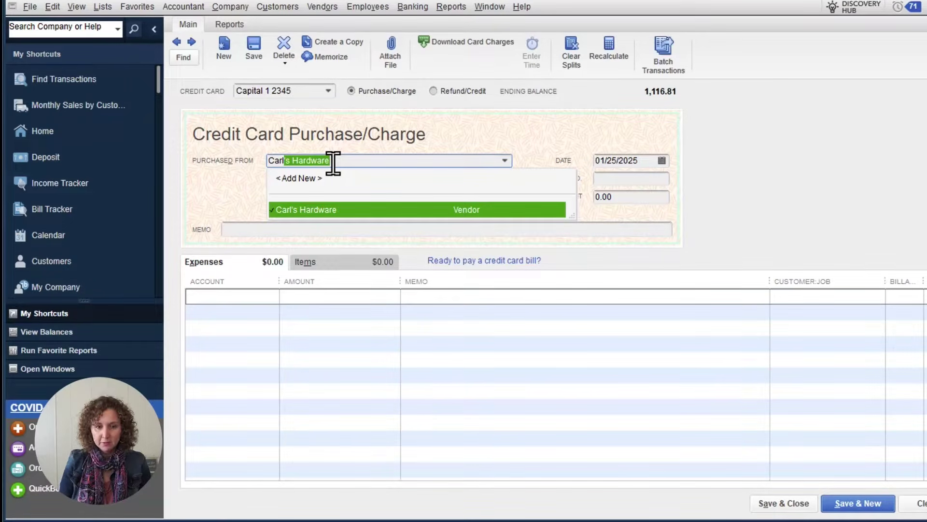
pyautogui.press('Delete')
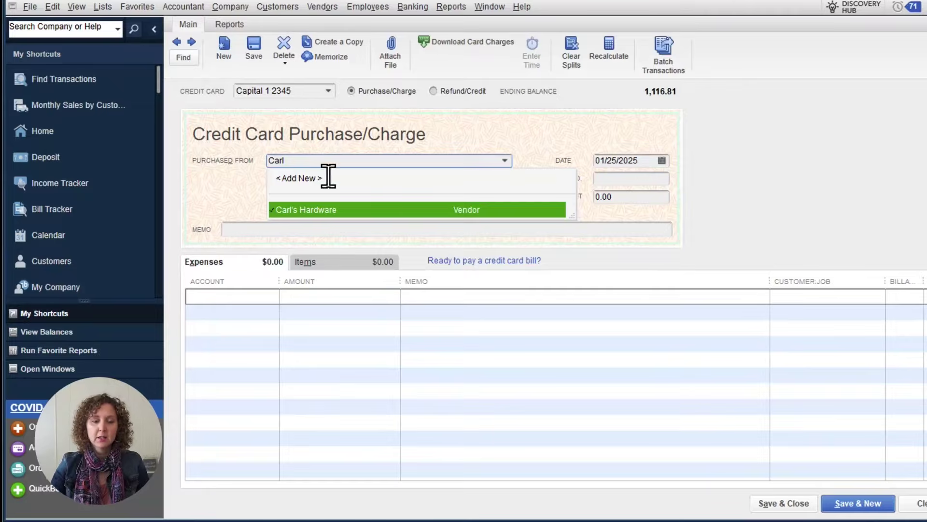
pyautogui.press('Tab')
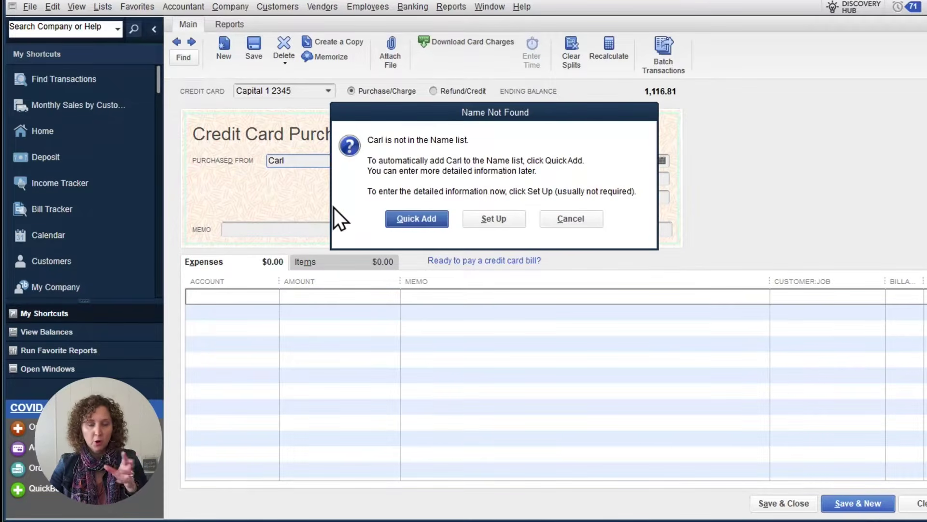
pyautogui.click(401, 220)
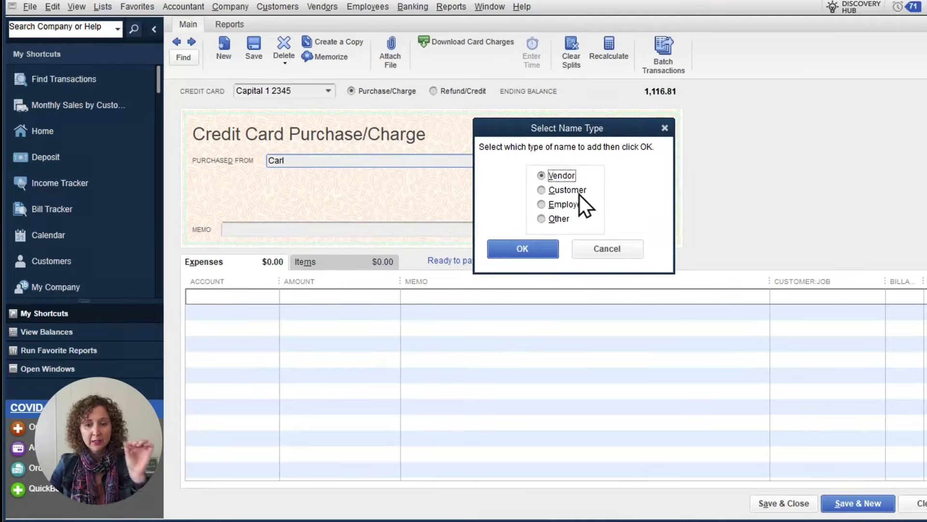
pyautogui.click(604, 248)
# Step: Fill in the new charge as a Carl's Hardware purchase dated 01/27/2025 for 124.78
pyautogui.click(328, 164)
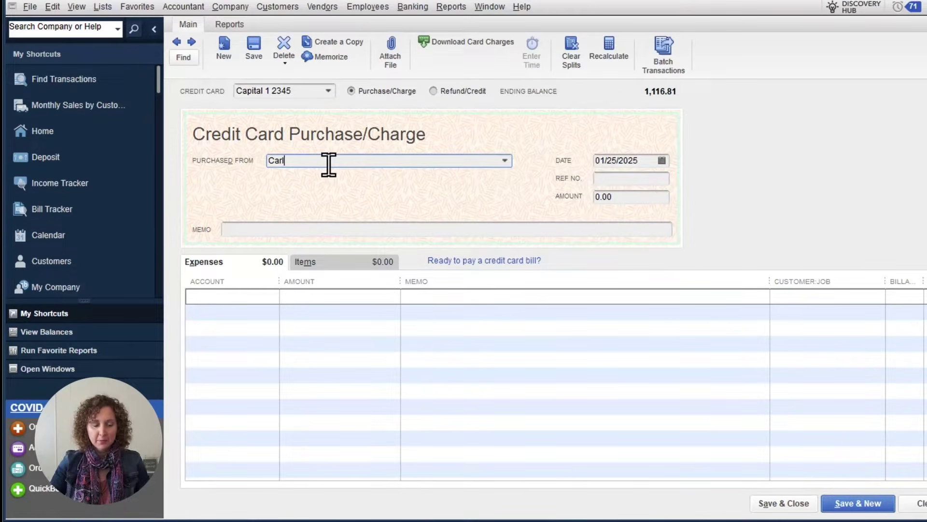
pyautogui.press('BackSpace')
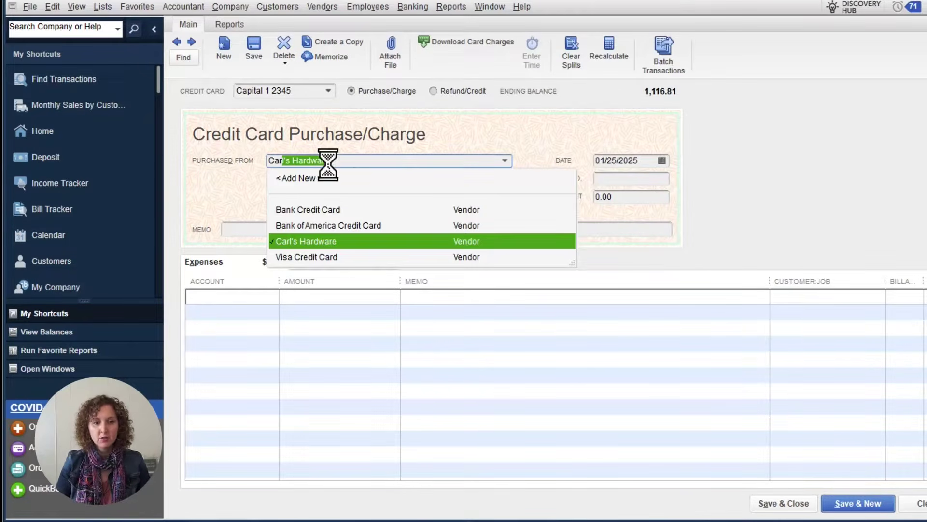
pyautogui.click(323, 243)
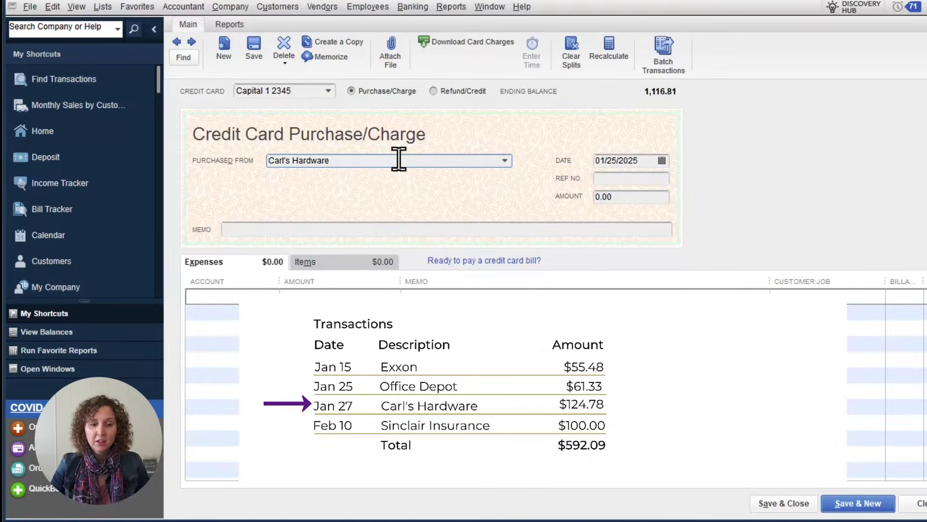
pyautogui.moveTo(638, 160); pyautogui.dragTo(548, 169)
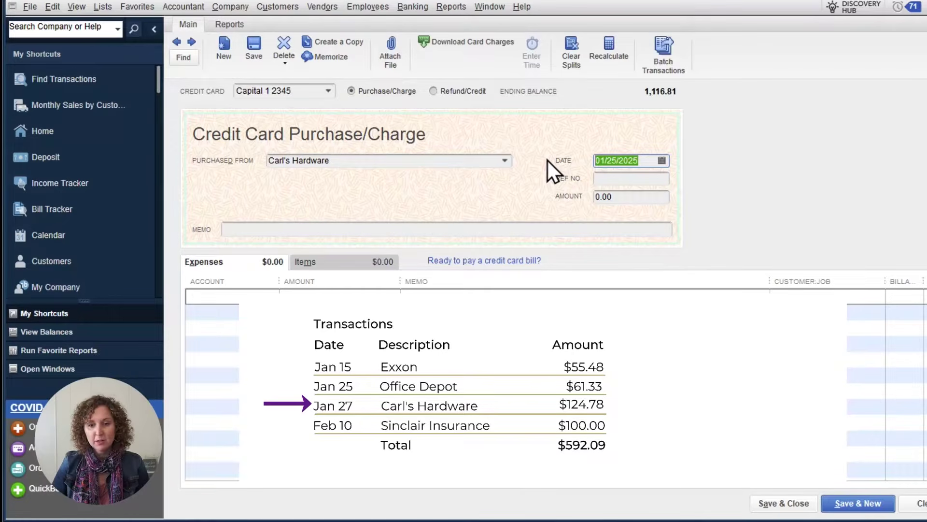
pyautogui.press('+')
pyautogui.press('Tab')
pyautogui.press('Tab')
pyautogui.press('End')
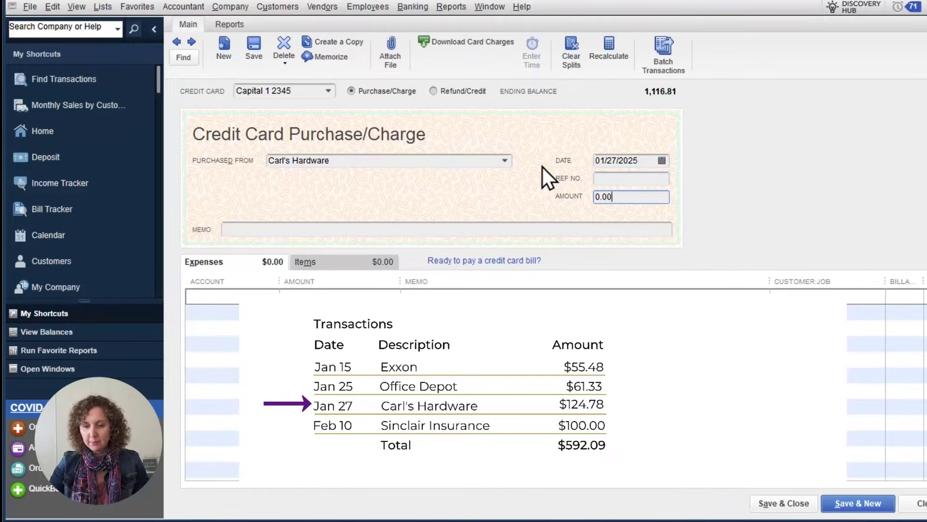
pyautogui.write('124.78')
pyautogui.press('Tab')
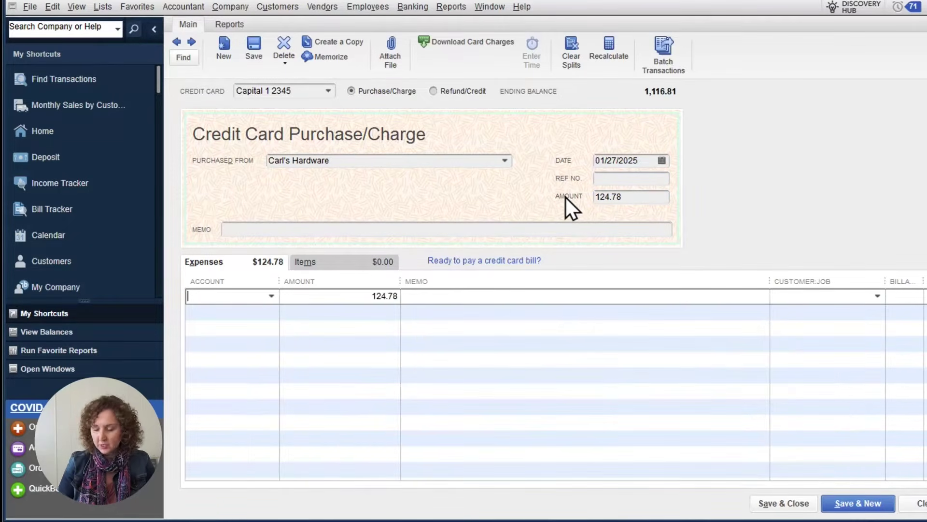
# Step: Assign the Carl's Hardware charge to the Job Supplies account and save it, starting a new one
pyautogui.write('Job Supplies')
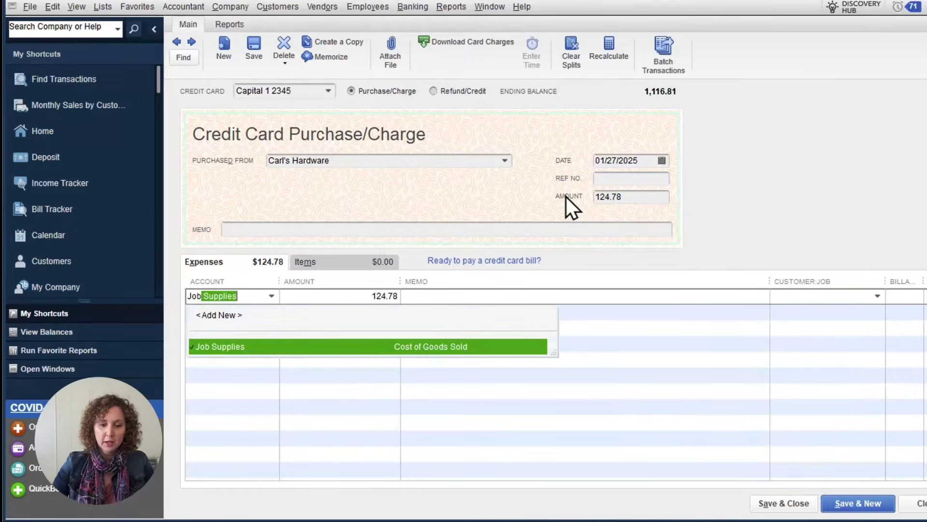
pyautogui.press('Tab')
pyautogui.click(875, 503)
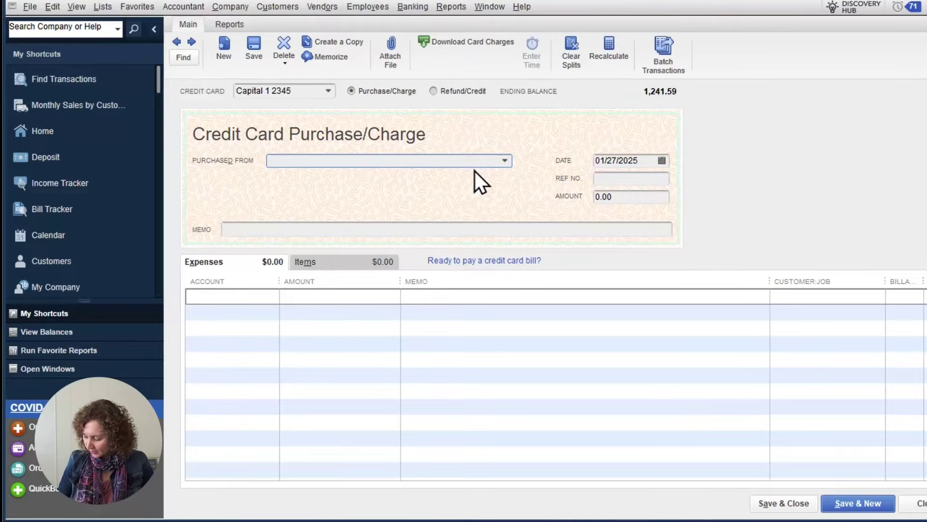
# Step: Fill in the new charge as a Sinclair Insurance purchase dated 02/10/2025 for 100.00
pyautogui.write('Sinclair Insurance')
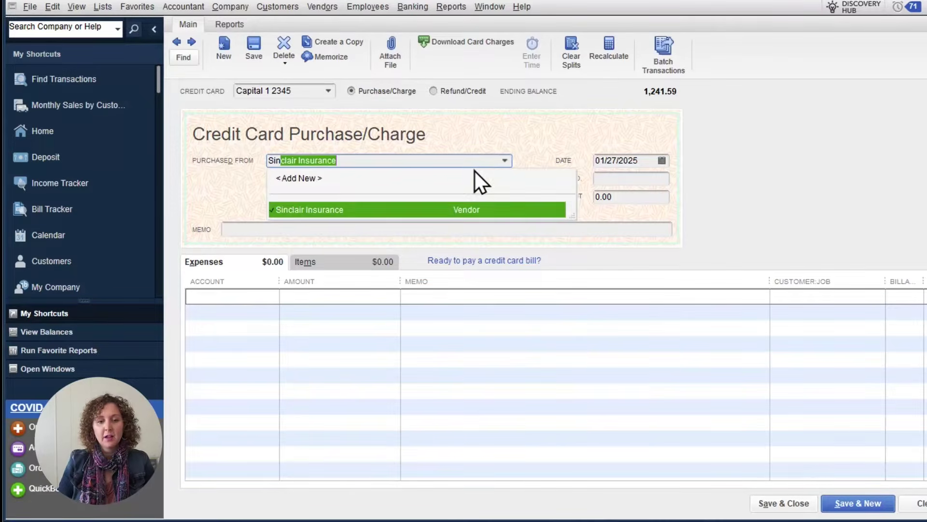
pyautogui.press('Tab')
pyautogui.press('+')
pyautogui.press('+')
pyautogui.press('+')
pyautogui.press('+')
pyautogui.press('+')
pyautogui.press('+')
pyautogui.press('+')
pyautogui.press('+')
pyautogui.press('+')
pyautogui.press('+')
pyautogui.press('+')
pyautogui.press('+')
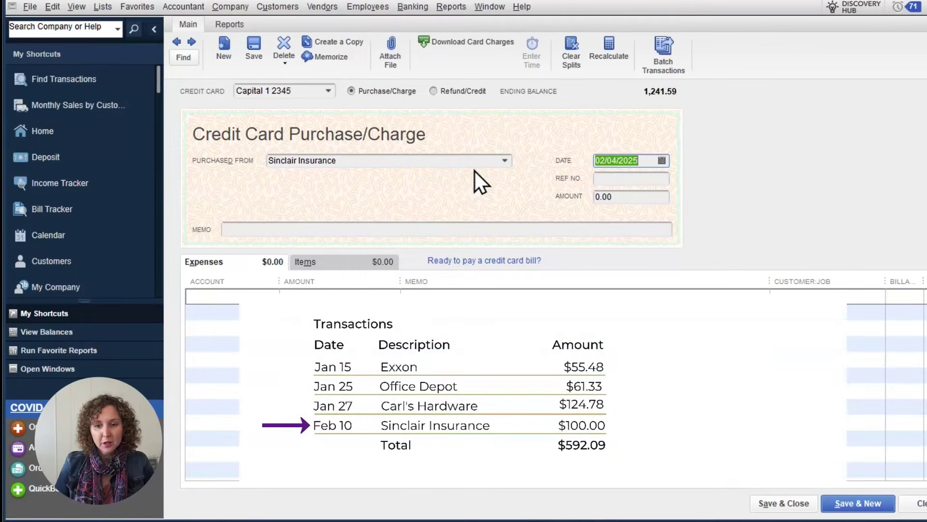
pyautogui.press('+')
pyautogui.press('+')
pyautogui.press('Tab')
pyautogui.press('Tab')
pyautogui.write('100.00')
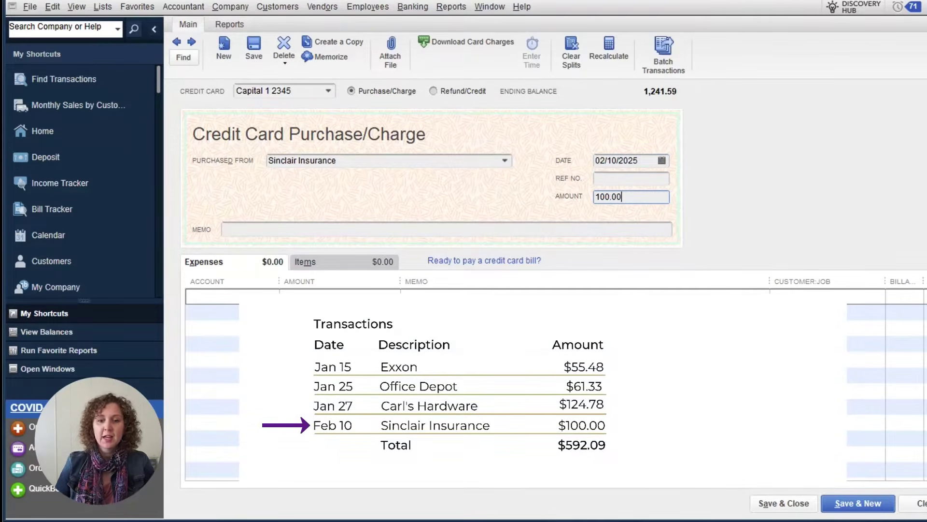
pyautogui.press('Tab')
# Step: Assign the Sinclair Insurance charge to the Liability subaccount of Insurance Expense and save it without a class, starting a new one
pyautogui.click(259, 295)
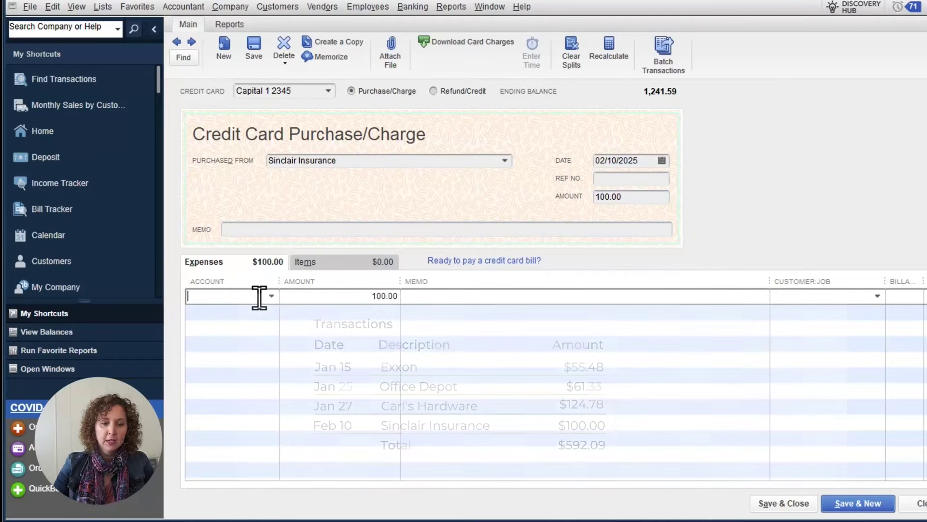
pyautogui.write('Insurance Expense')
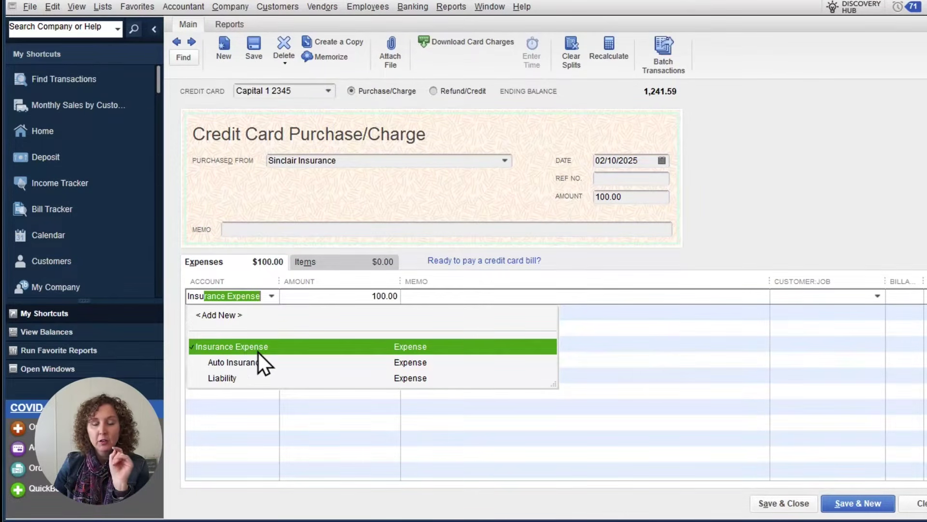
pyautogui.click(233, 374)
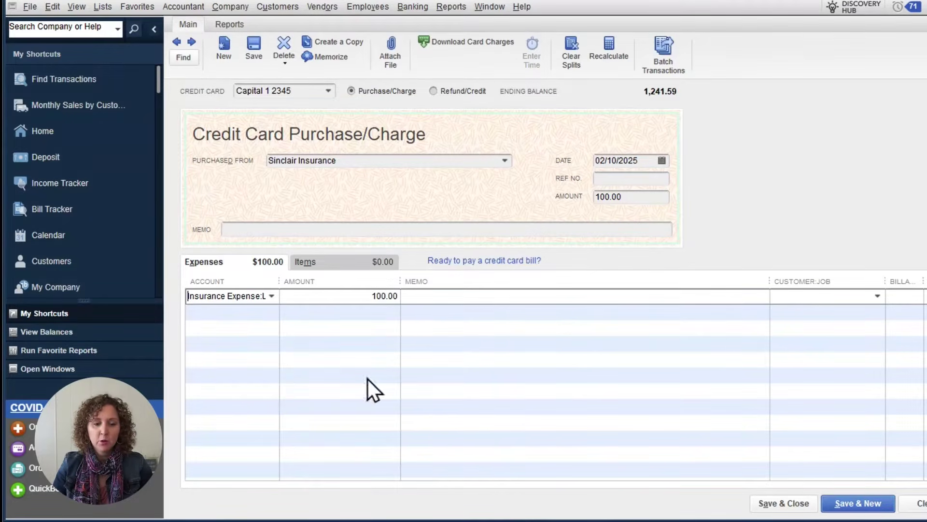
pyautogui.click(797, 504)
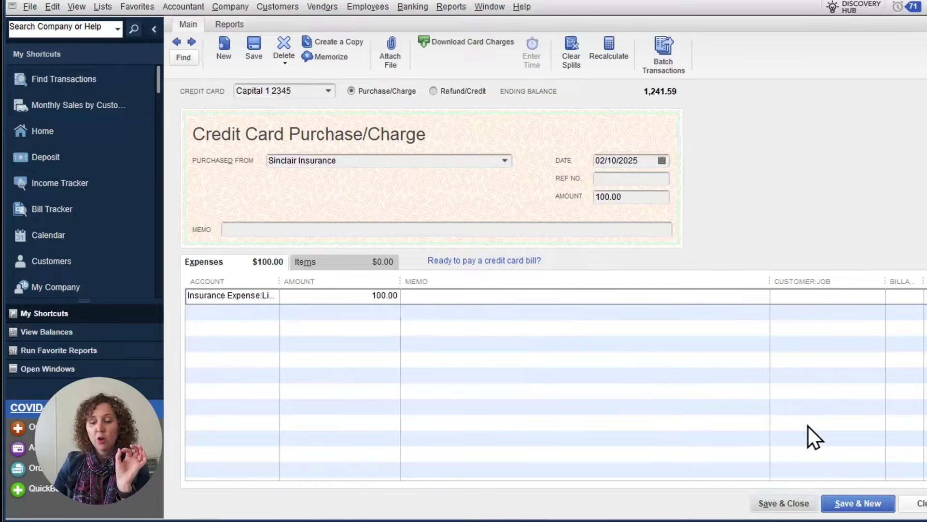
pyautogui.click(850, 504)
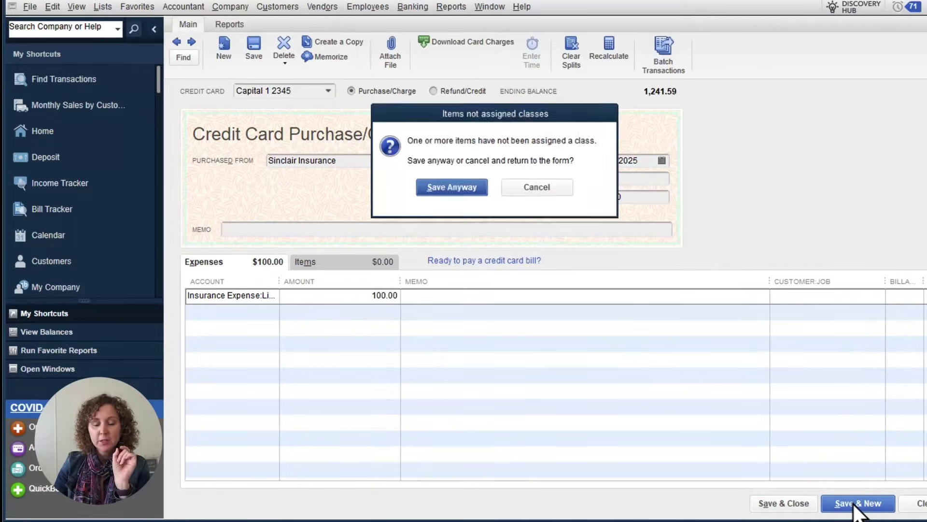
pyautogui.click(446, 186)
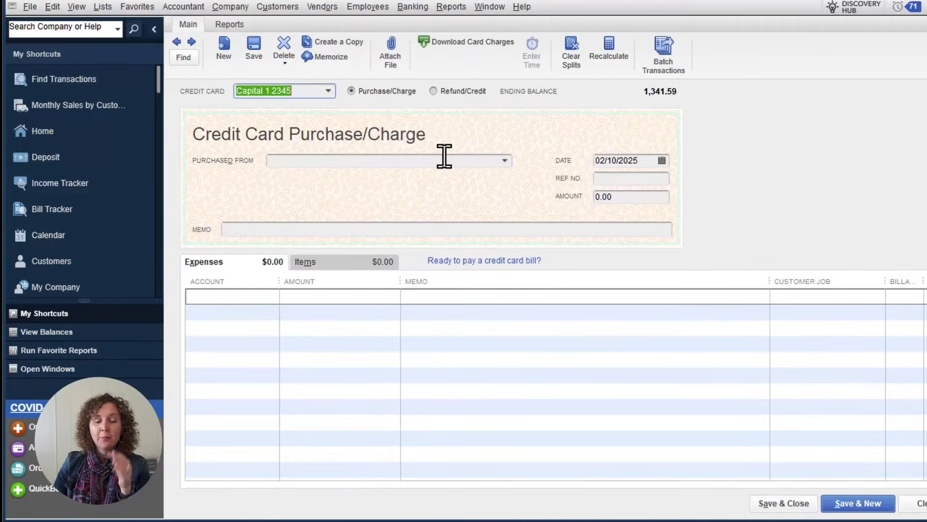
# Step: Change the new blank credit card entry from Purchase/Charge to Refund/Credit
pyautogui.click(448, 93)
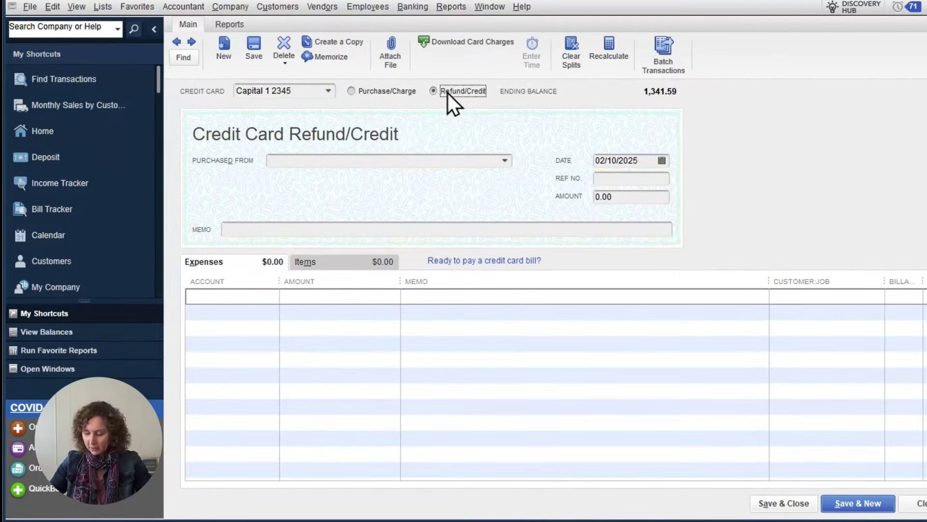
pyautogui.click(355, 157)
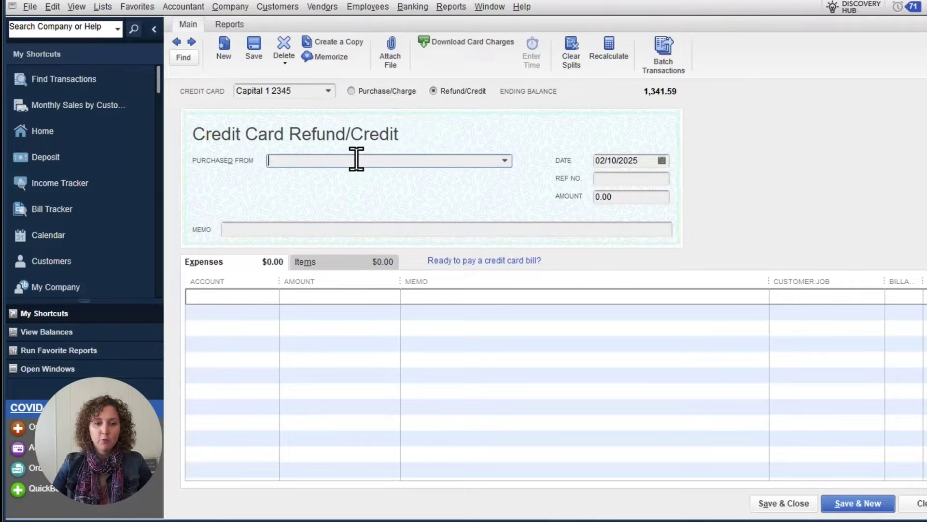
pyautogui.click(396, 91)
pyautogui.click(437, 91)
pyautogui.click(379, 154)
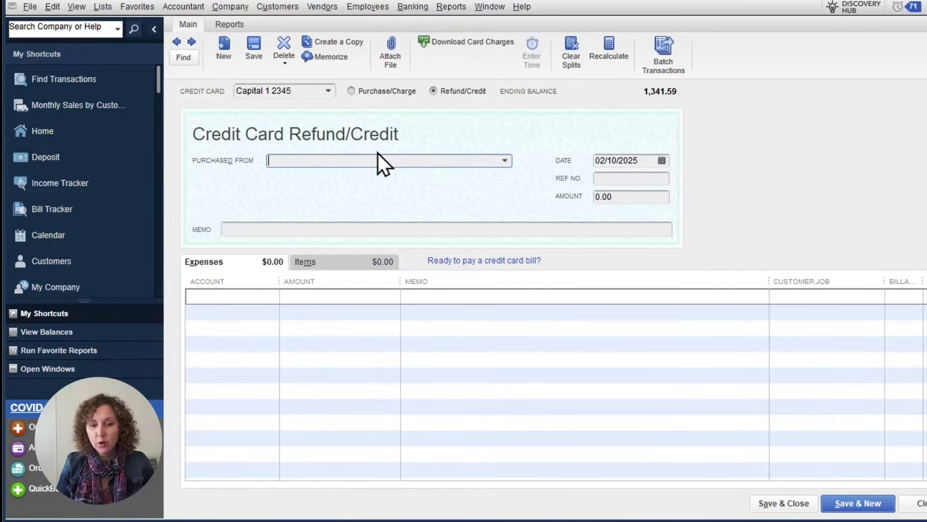
pyautogui.write('Capital One')
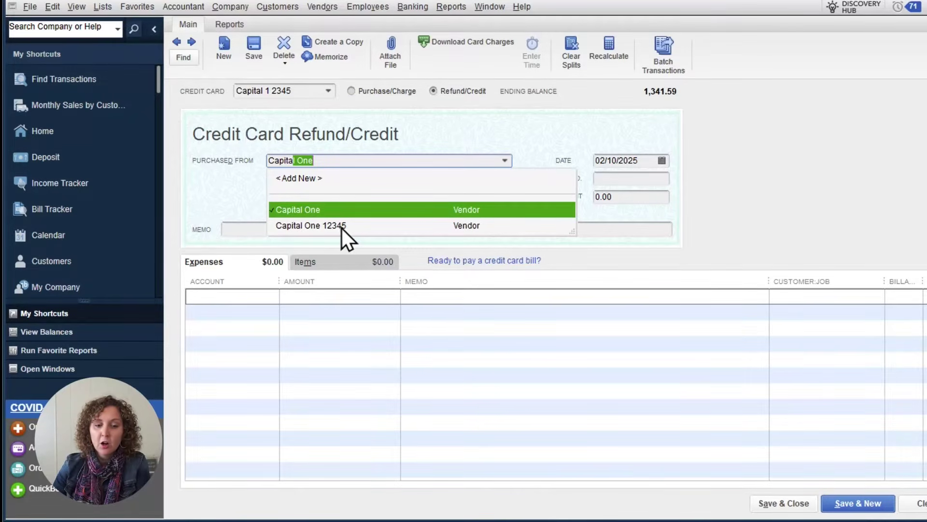
pyautogui.click(297, 178)
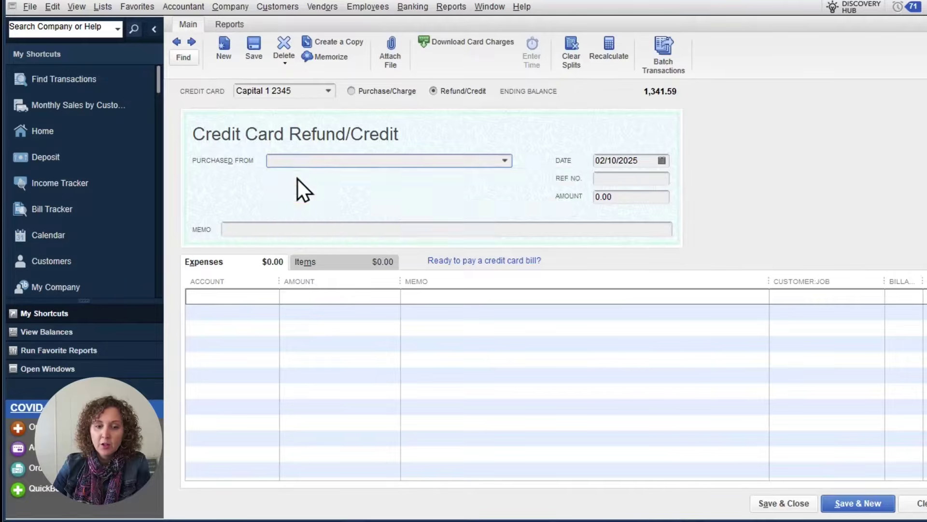
pyautogui.click(297, 179)
pyautogui.click(603, 249)
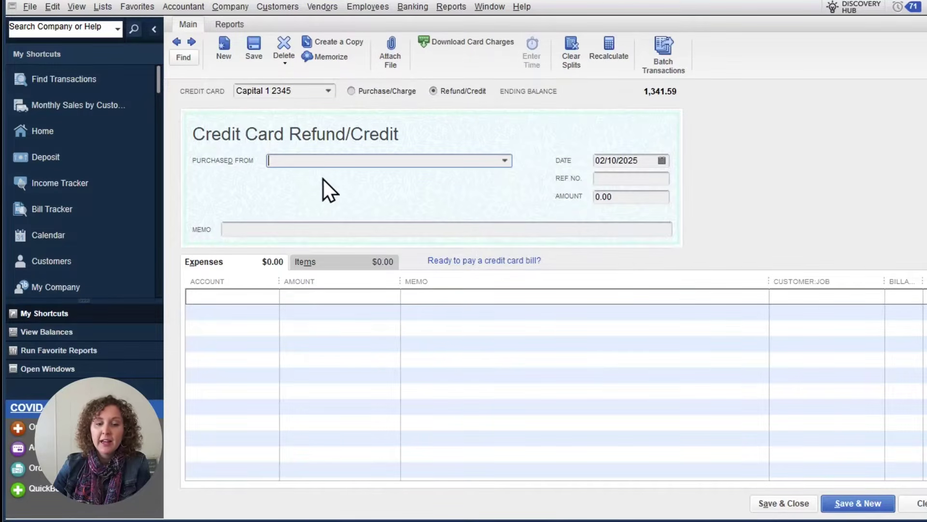
# Step: Fill in the reward credit with the numbered Capital One vendor, date 01/28/2025 and amount 5.00, ending in its expense line's account
pyautogui.write('Capital One 12345')
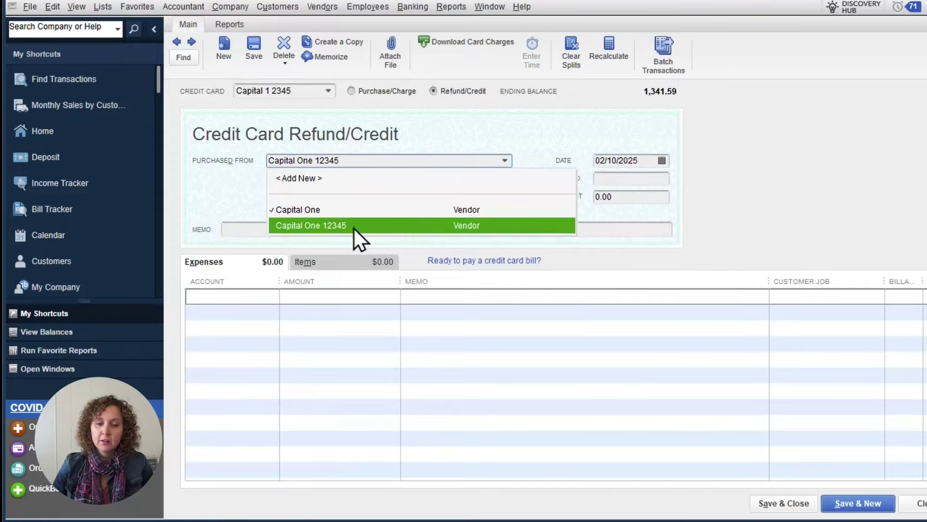
pyautogui.click(355, 226)
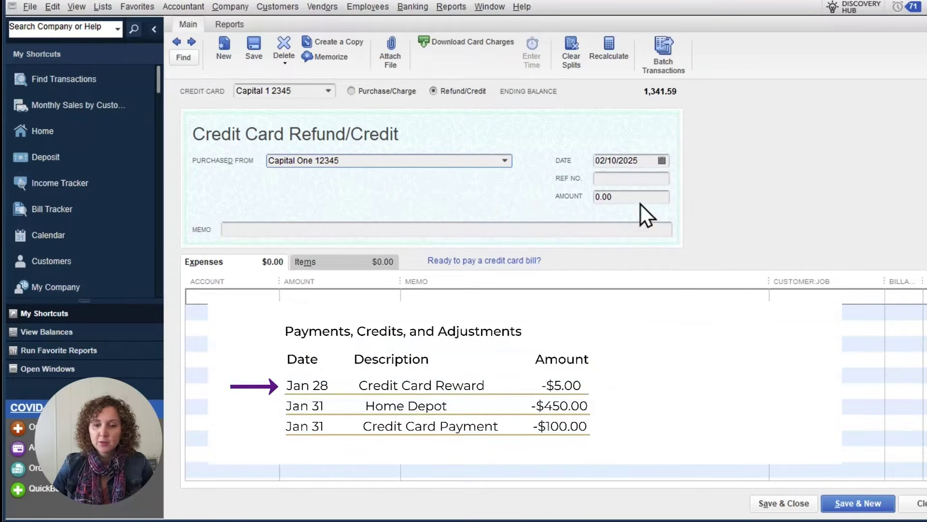
pyautogui.click(652, 161)
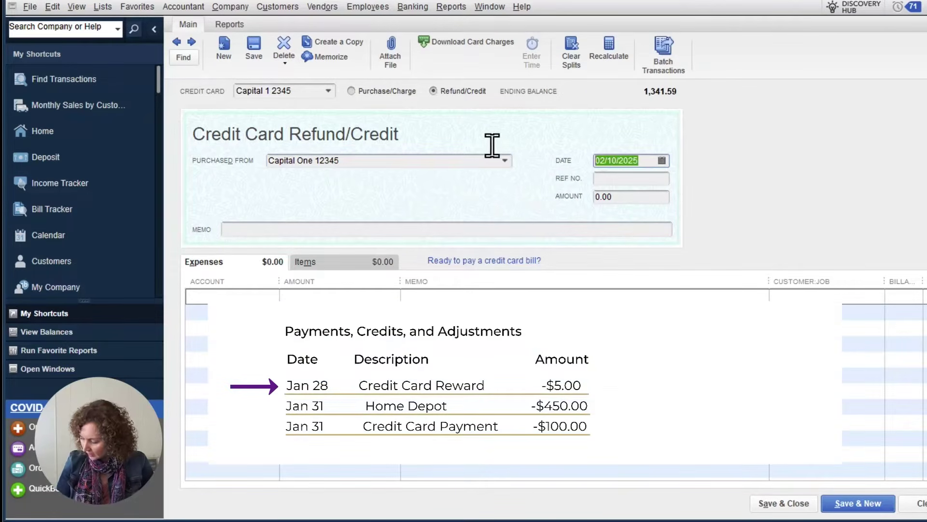
pyautogui.write('1/')
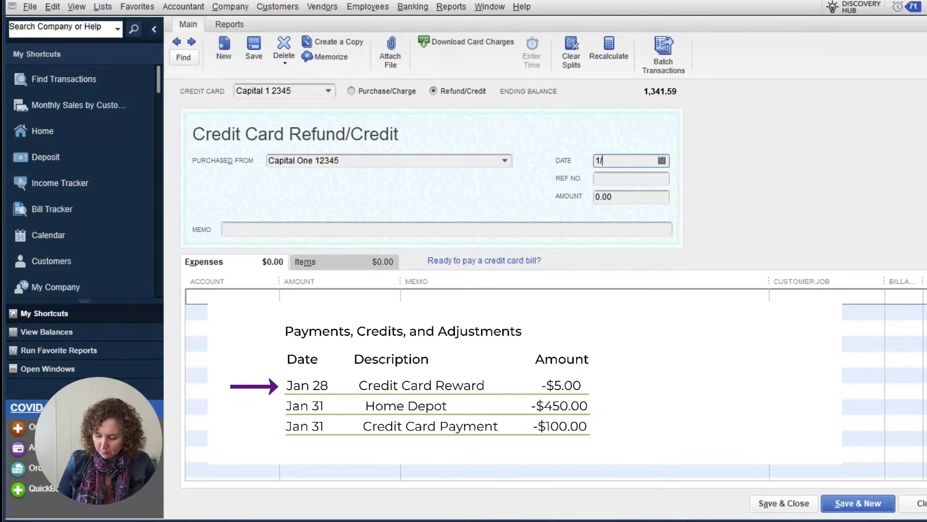
pyautogui.write('28/2025')
pyautogui.press('Tab')
pyautogui.write('5')
pyautogui.press('Tab')
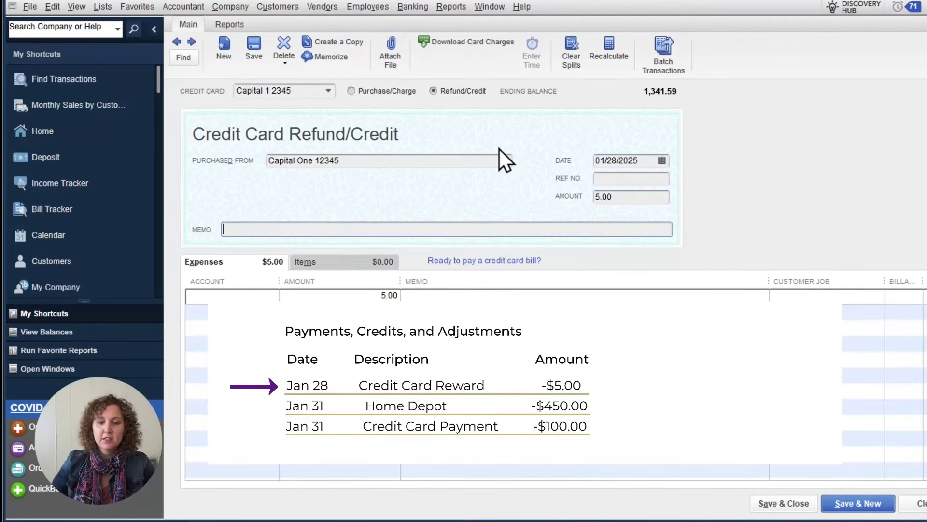
pyautogui.click(252, 299)
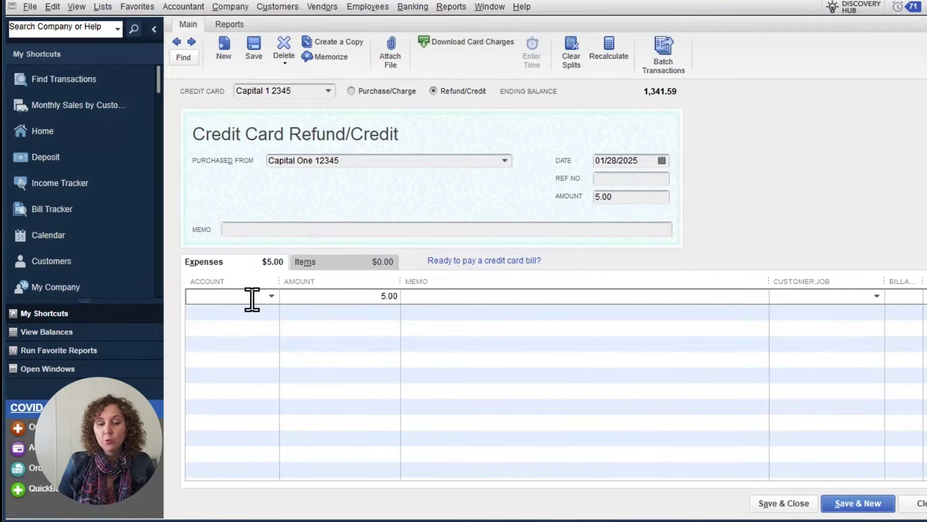
# Step: Assign the reward credit to Credit Card Rewards with memo Dec Rewards and save it without a class, starting a new one
pyautogui.write('Credit Card Rewards')
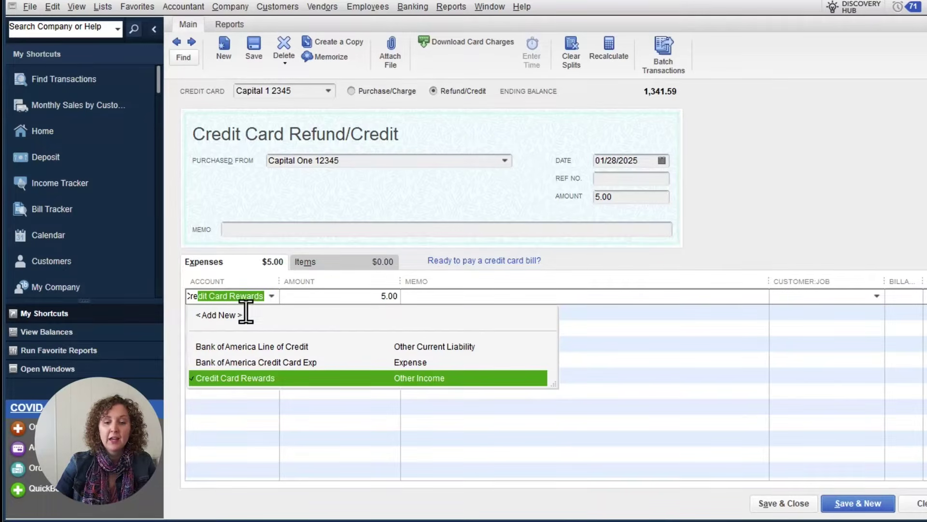
pyautogui.click(252, 381)
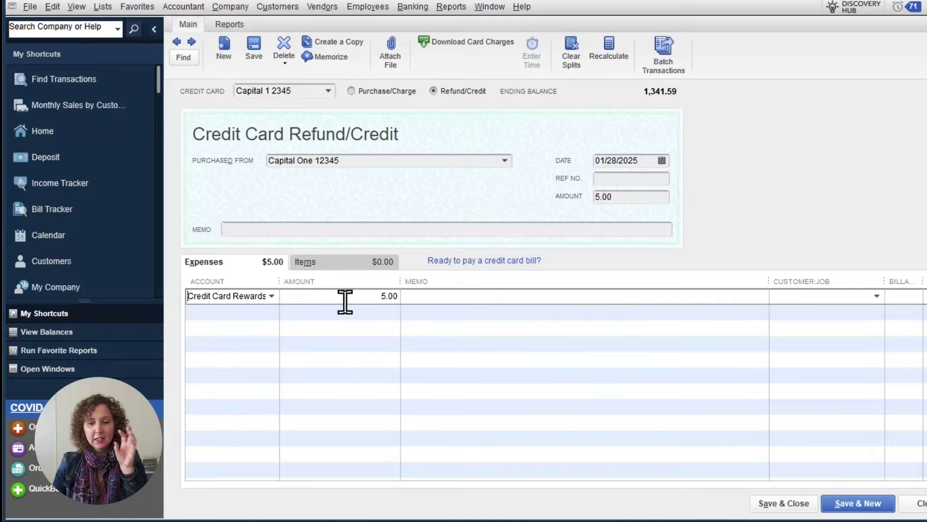
pyautogui.click(449, 302)
pyautogui.write('Dec Rewards')
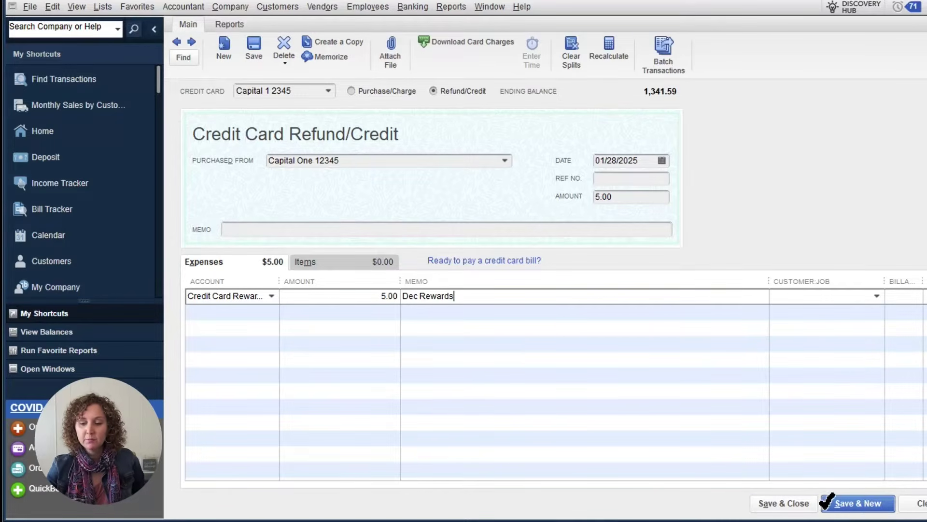
pyautogui.click(844, 497)
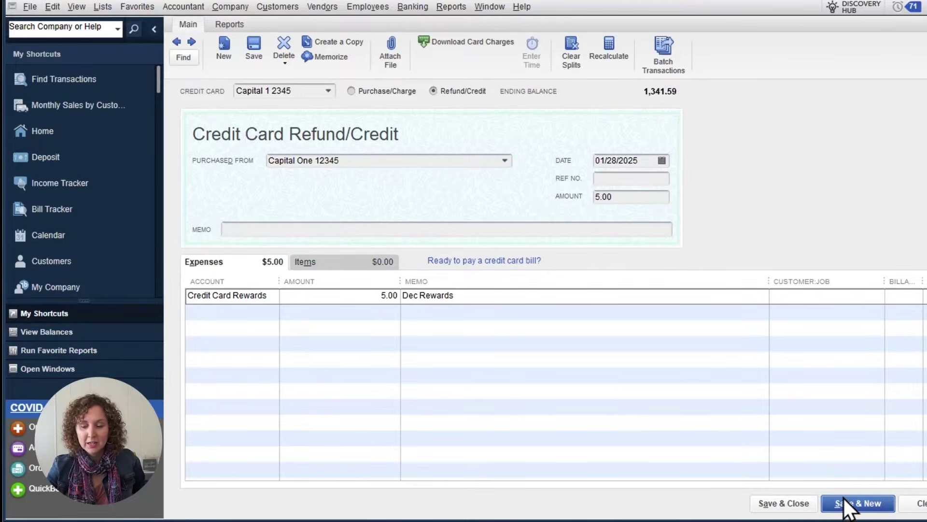
pyautogui.click(453, 186)
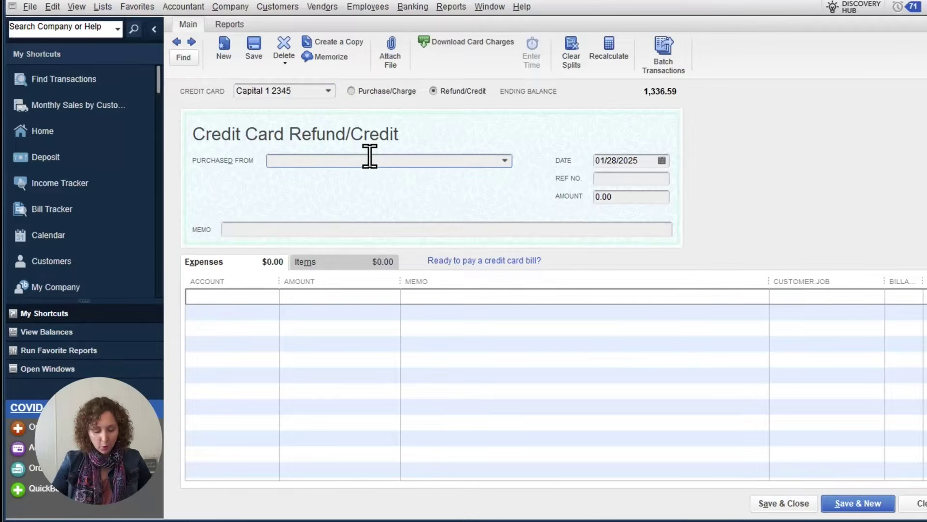
# Step: Fill in the new refund as a Home Depot credit dated 01/31/2025 for 450.00
pyautogui.write('Home Depot')
pyautogui.press('Tab')
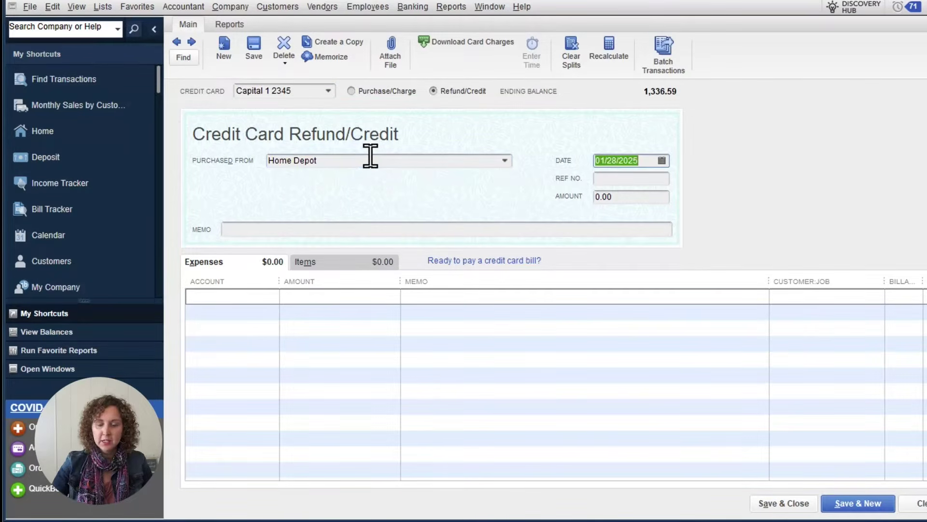
pyautogui.write('1/31/2')
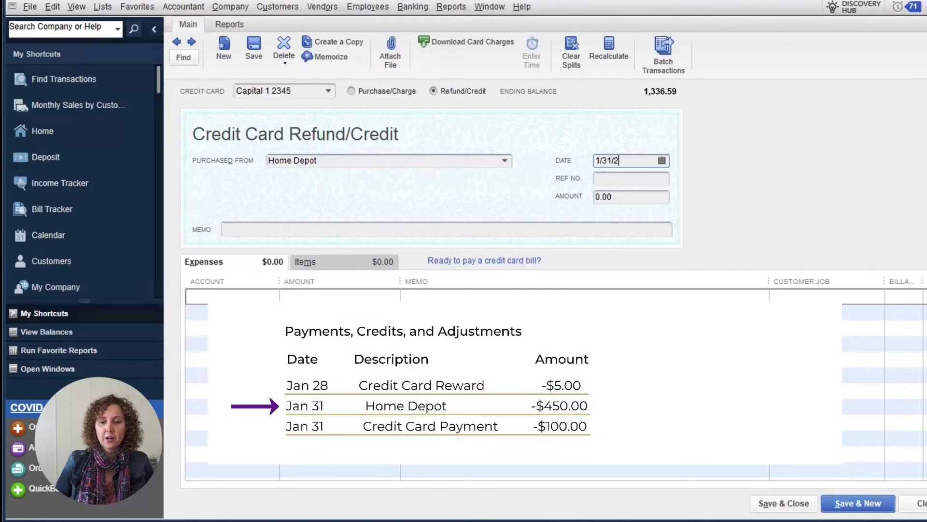
pyautogui.press('Tab')
pyautogui.press('Tab')
pyautogui.write('450')
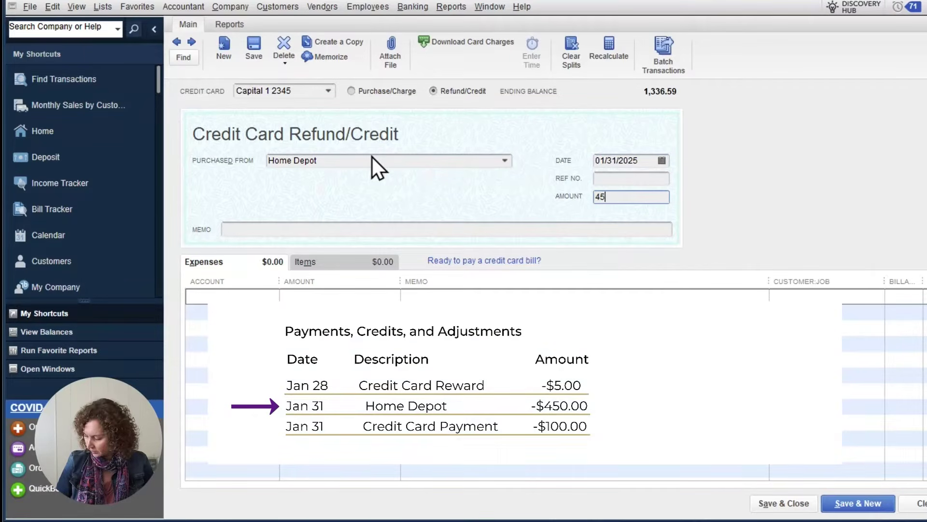
pyautogui.press('Tab')
pyautogui.press('Tab')
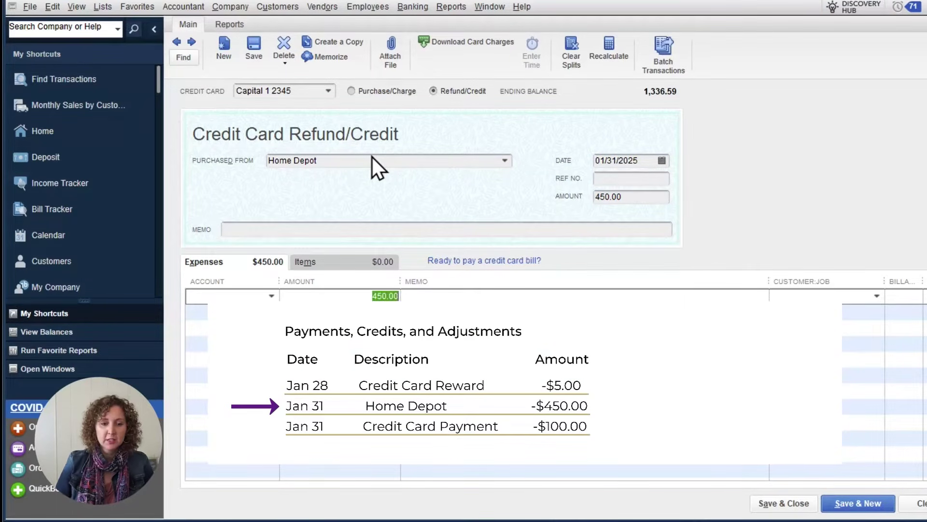
# Step: Assign the Home Depot refund to Job Supplies, then save it without a class and close the credit card form
pyautogui.write('Job Supplies')
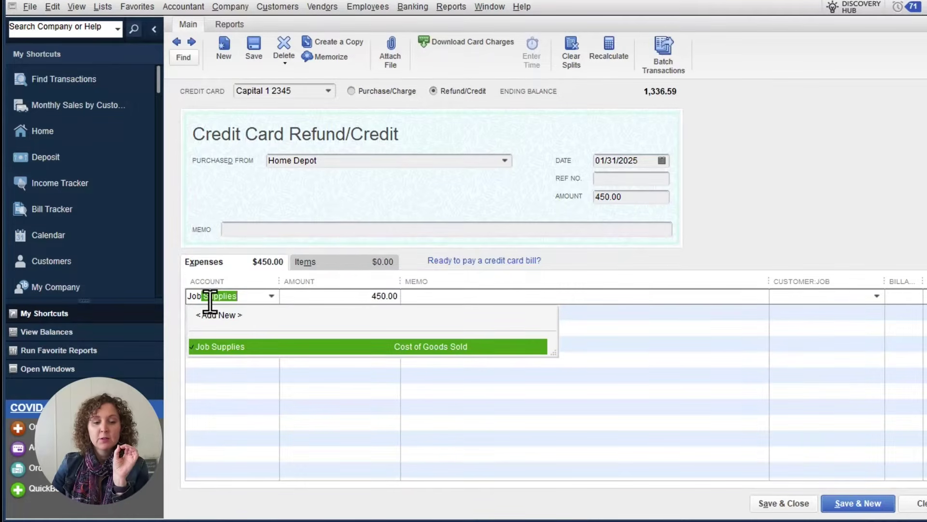
pyautogui.click(288, 348)
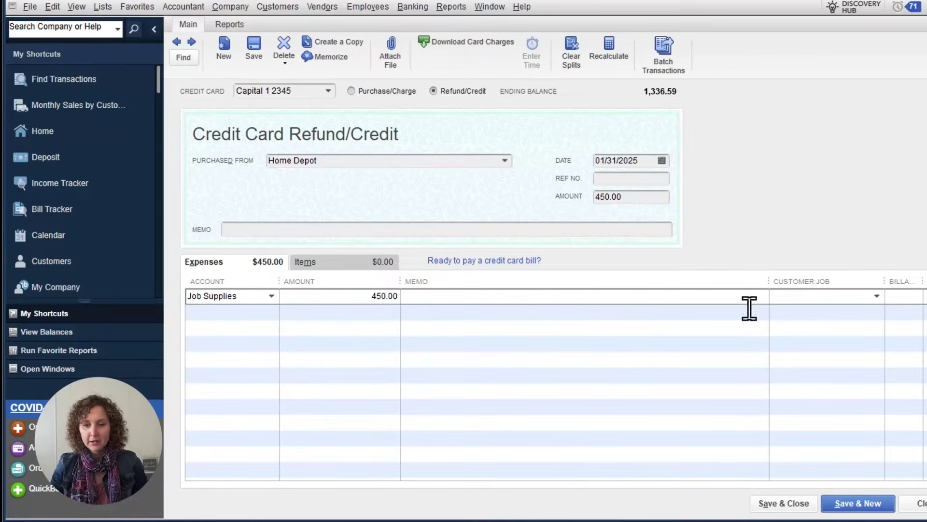
pyautogui.click(790, 504)
pyautogui.click(479, 190)
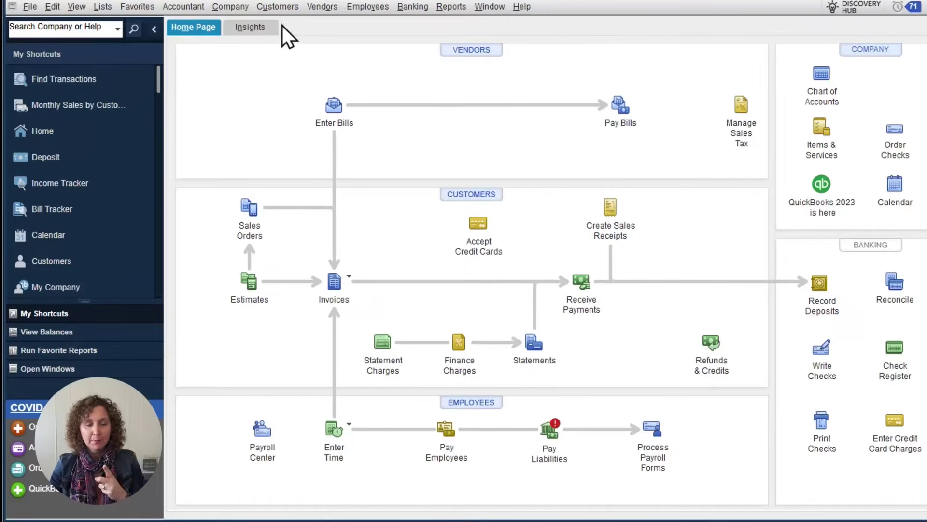
# Step: Open the chart of accounts and bring up the Capital 1 credit card register to review its entries
pyautogui.click(108, 7)
pyautogui.click(108, 21)
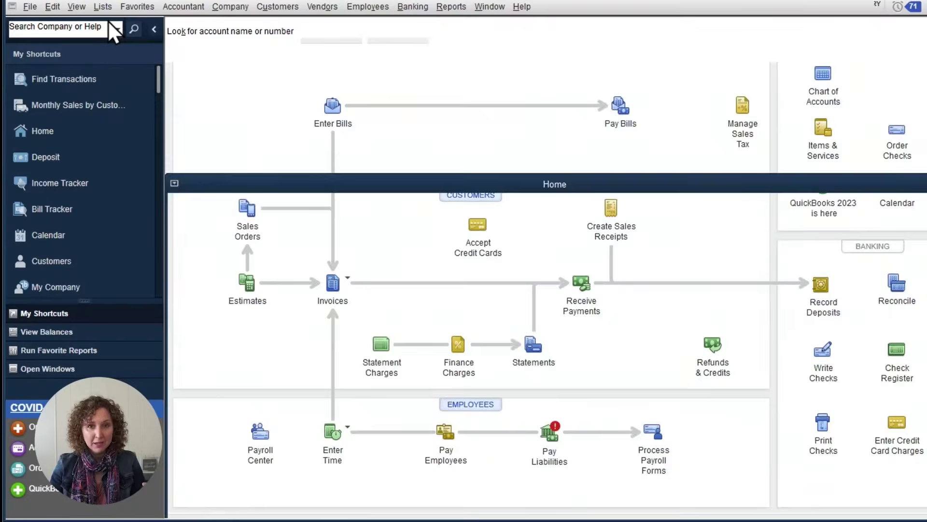
pyautogui.scroll(-6, 347, 285)
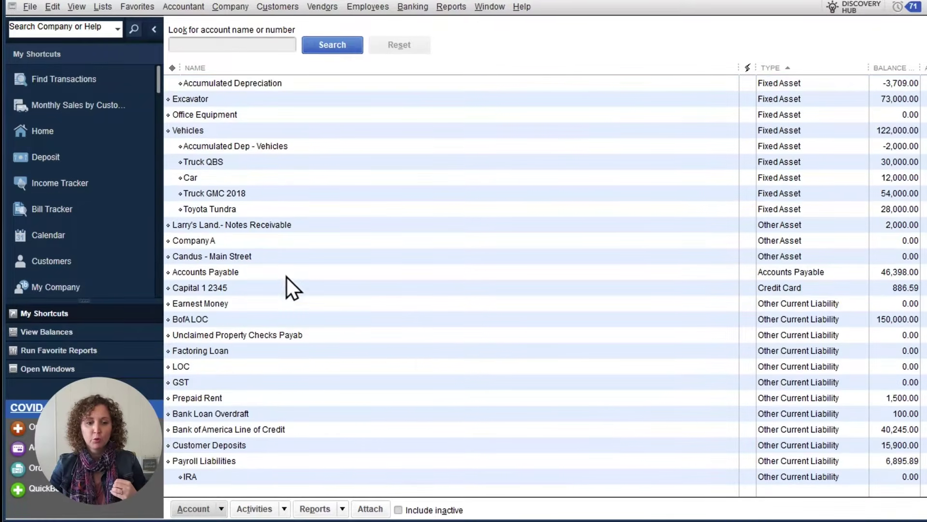
pyautogui.click(288, 289)
pyautogui.doubleClick(283, 285)
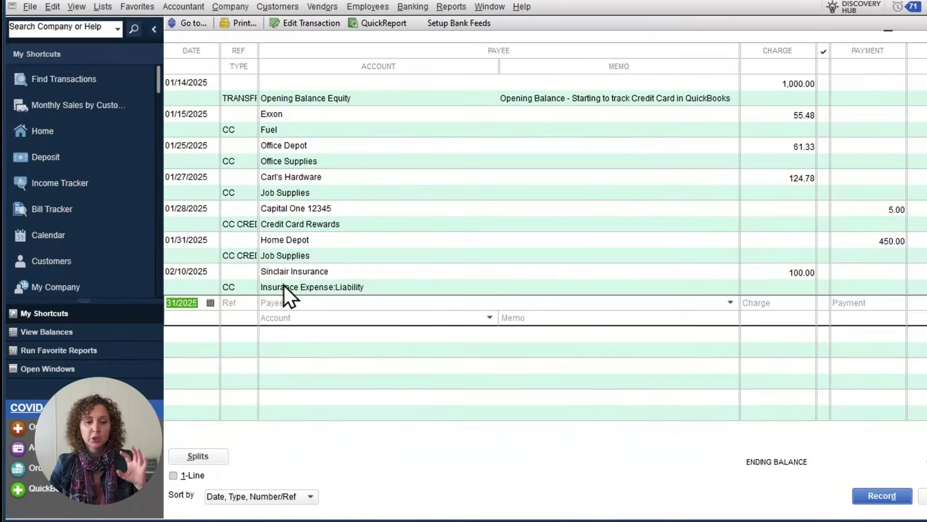
pyautogui.click(102, 8)
pyautogui.click(115, 25)
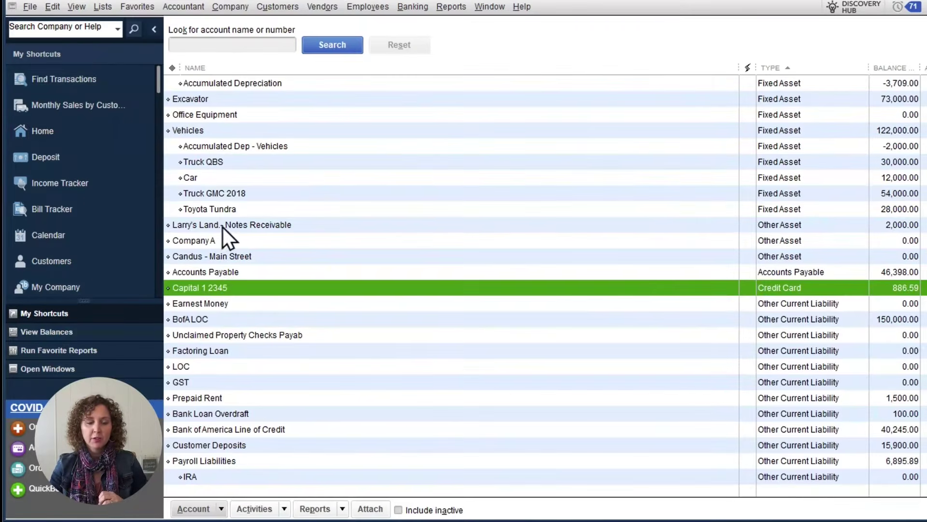
pyautogui.doubleClick(223, 289)
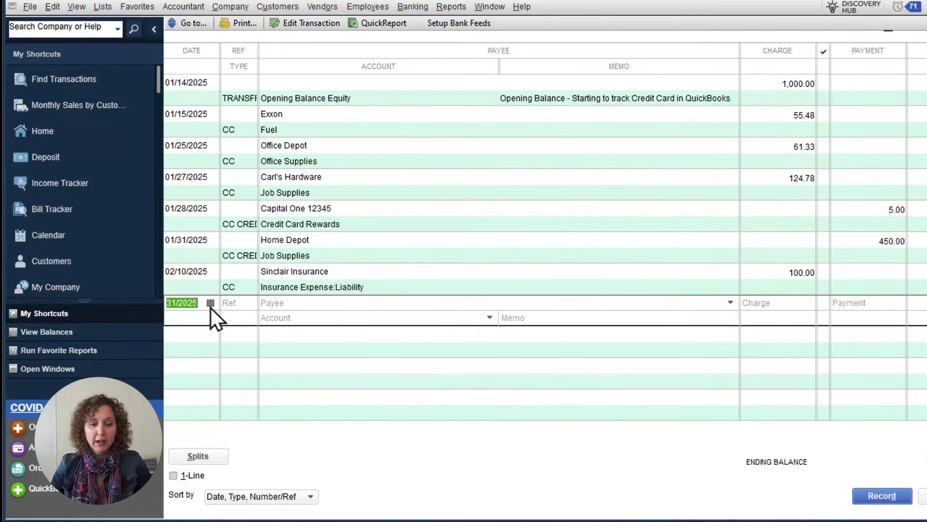
# Step: Fill in an Office Depot charge of 61.33 to Office Supplies in the register and try the one-line view
pyautogui.click(284, 303)
pyautogui.write('Office Depot')
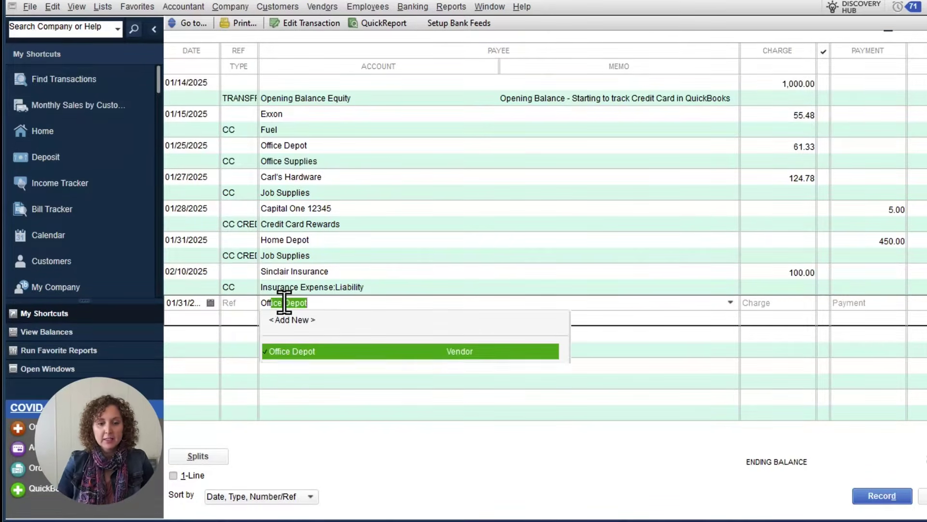
pyautogui.click(306, 353)
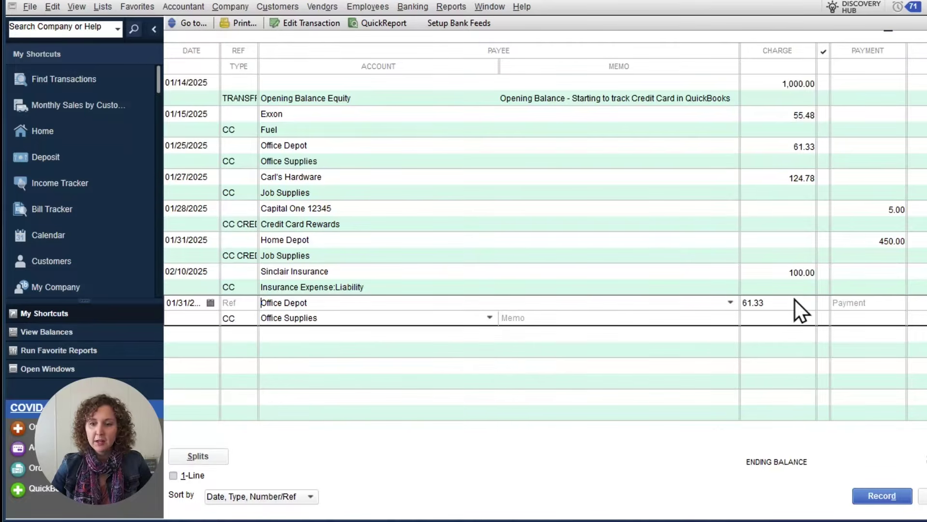
pyautogui.click(396, 319)
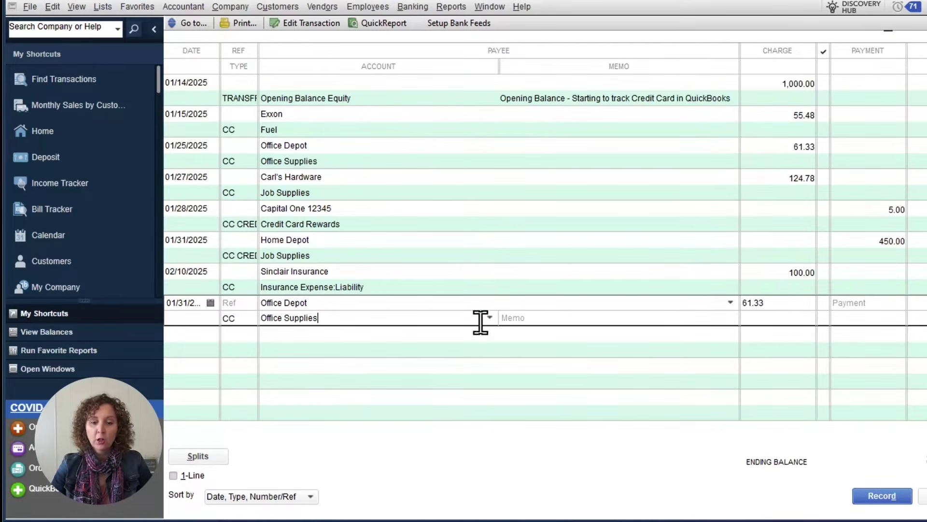
pyautogui.click(205, 477)
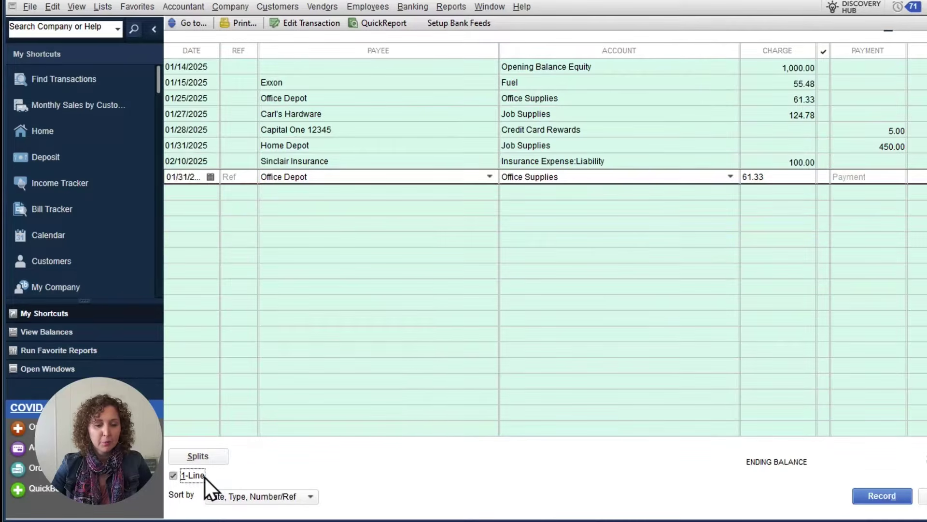
pyautogui.click(204, 477)
# Step: Open the splits of the Office Depot charge dated 01/31/2025 and clear its Office Supplies account
pyautogui.click(212, 459)
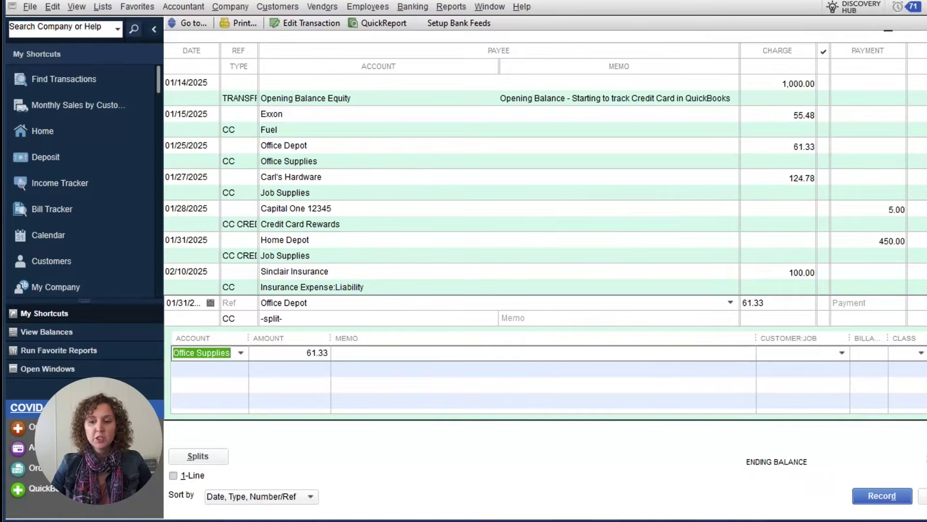
pyautogui.press('BackSpace')
pyautogui.click(631, 242)
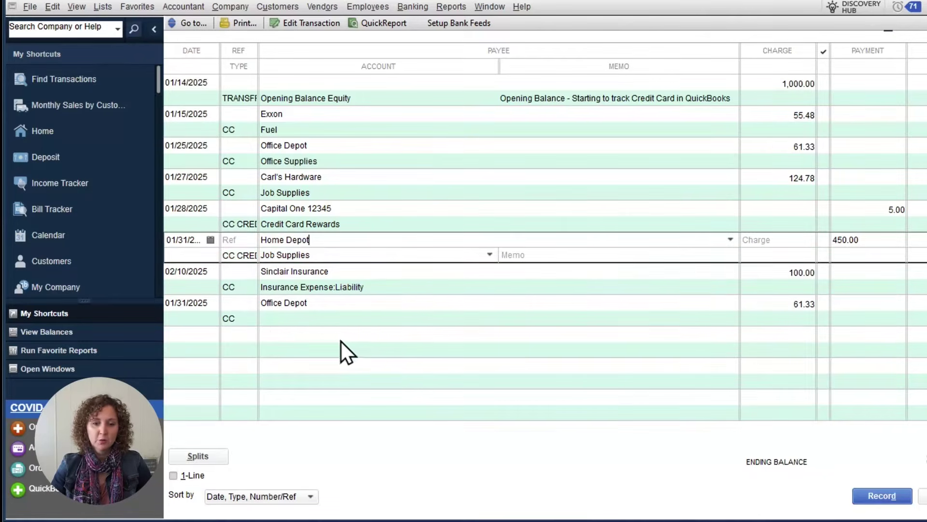
# Step: Delete the Office Depot charge dated 01/31/2025 from the register
pyautogui.click(245, 314)
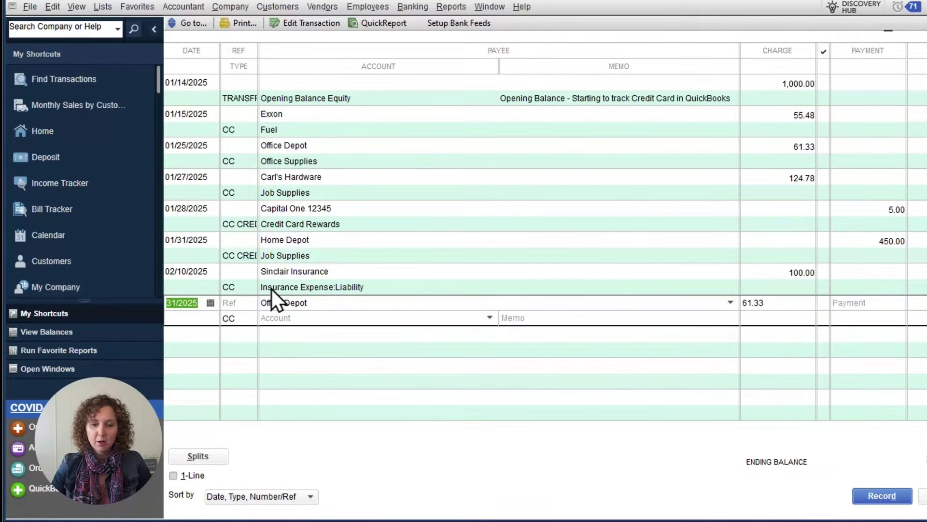
pyautogui.click(52, 6)
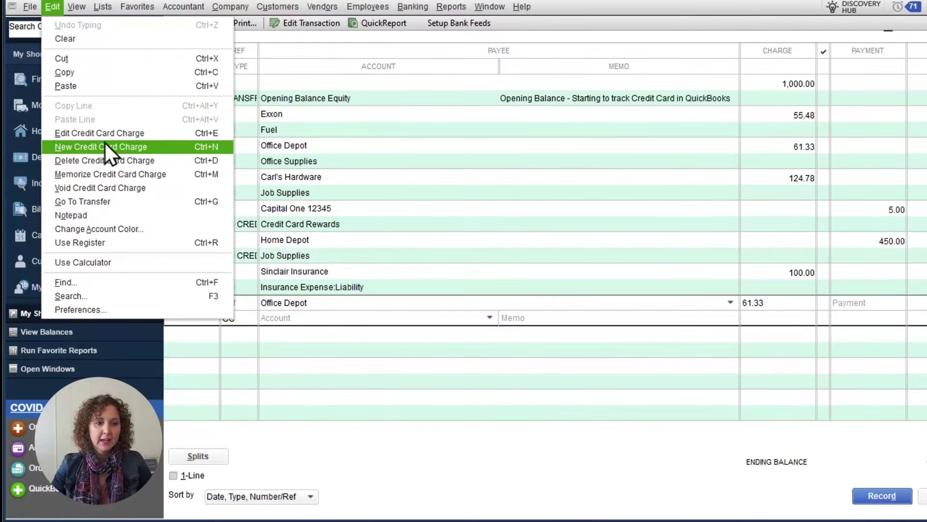
pyautogui.click(105, 159)
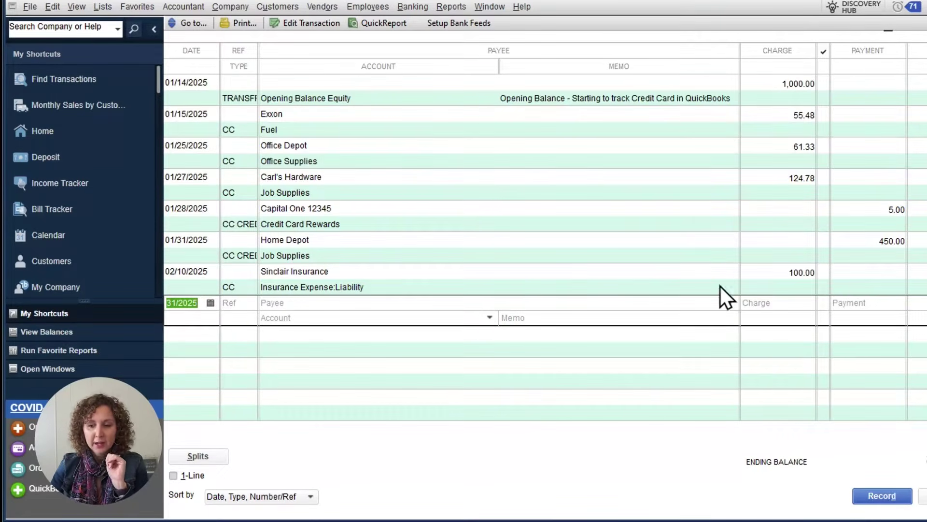
# Step: Close the Capital 1 register and the chart of accounts to return to the home page
pyautogui.click(700, 269)
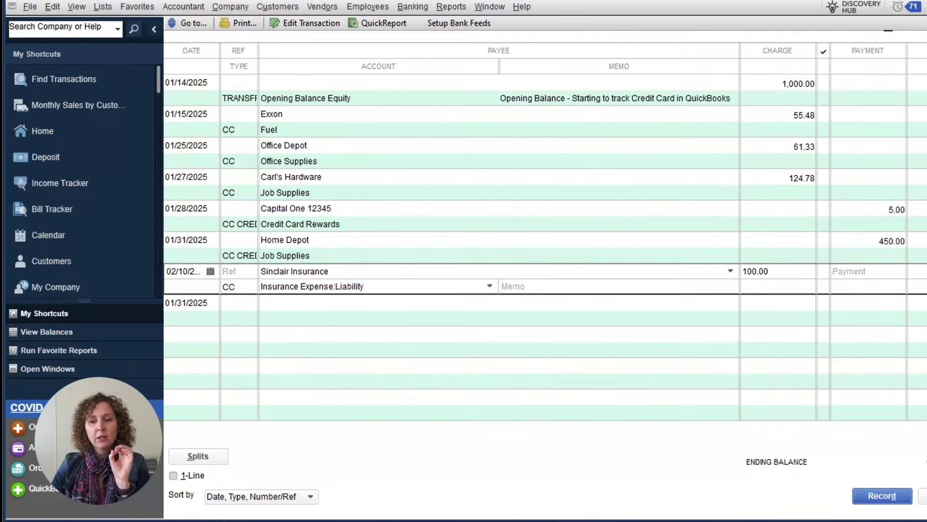
pyautogui.click(918, 31)
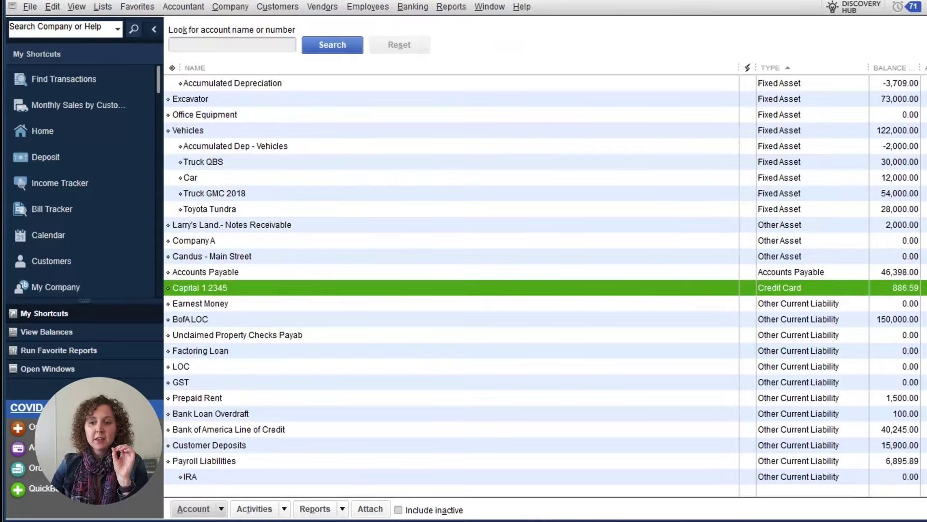
pyautogui.click(924, 8)
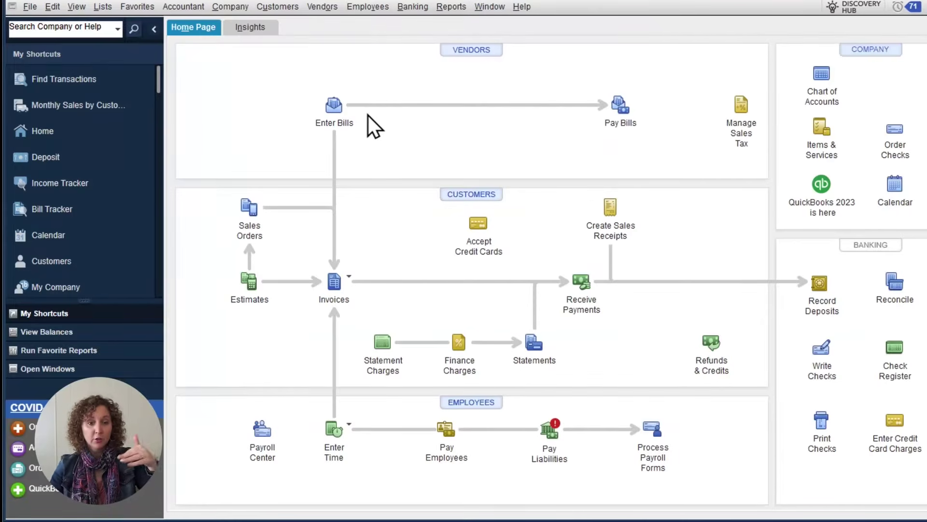
# Step: Look over a blank vendor bill form, including its amount due, and close it without entering anything
pyautogui.click(342, 118)
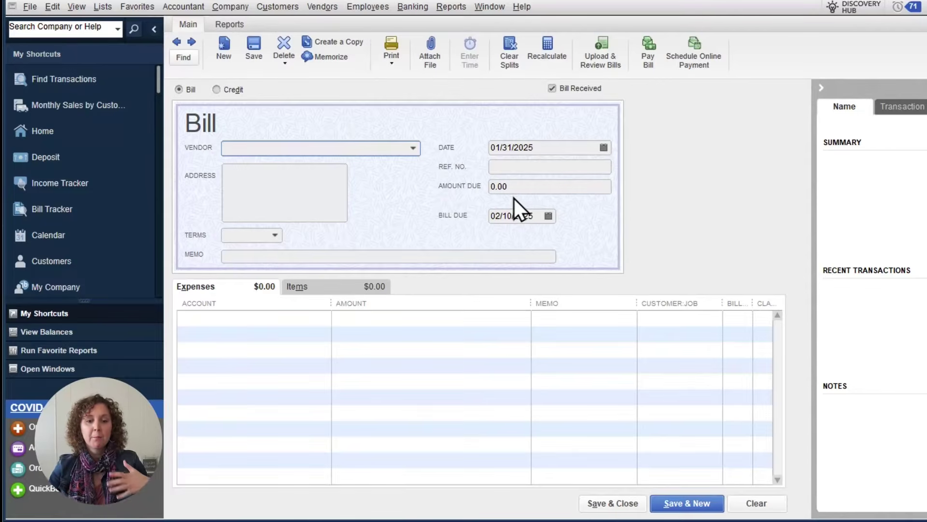
pyautogui.click(516, 188)
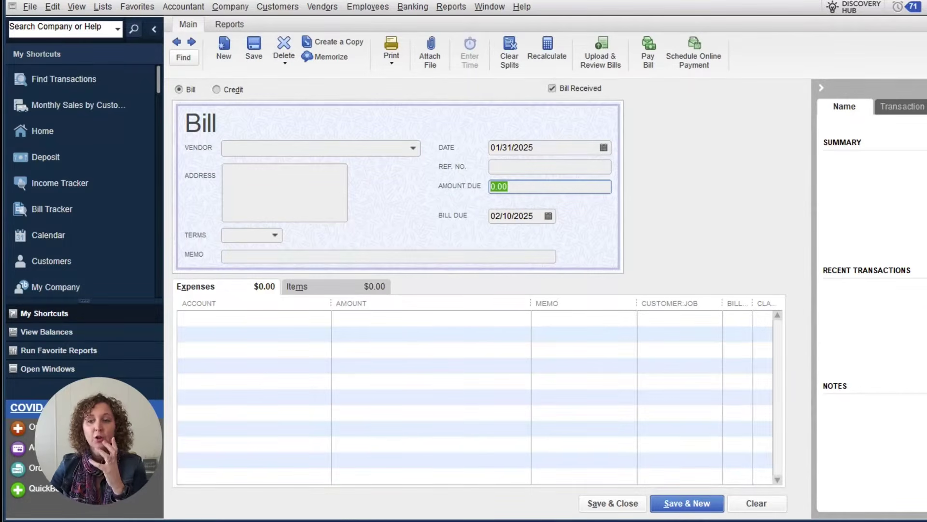
pyautogui.press('Escape')
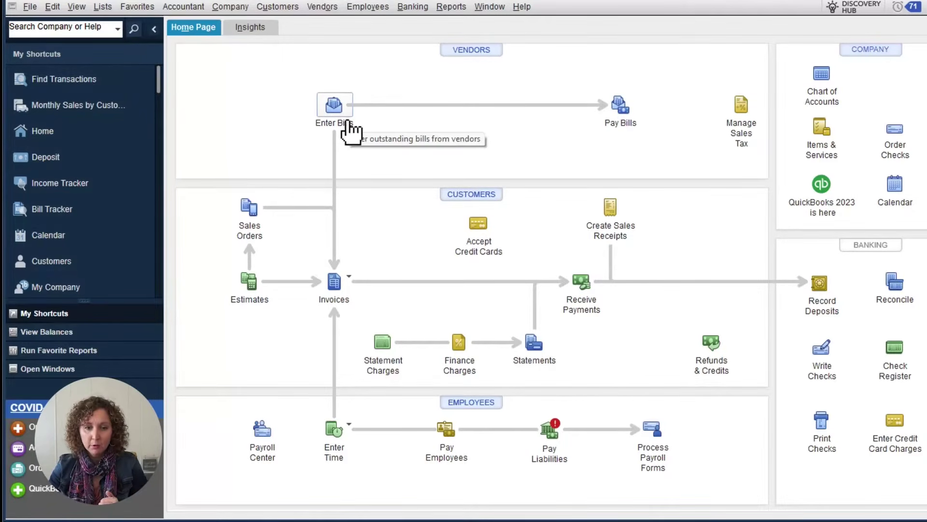
# Step: Start a new check drawn on Bank Account, dated 01/31/2025, with Online as its number
pyautogui.click(822, 376)
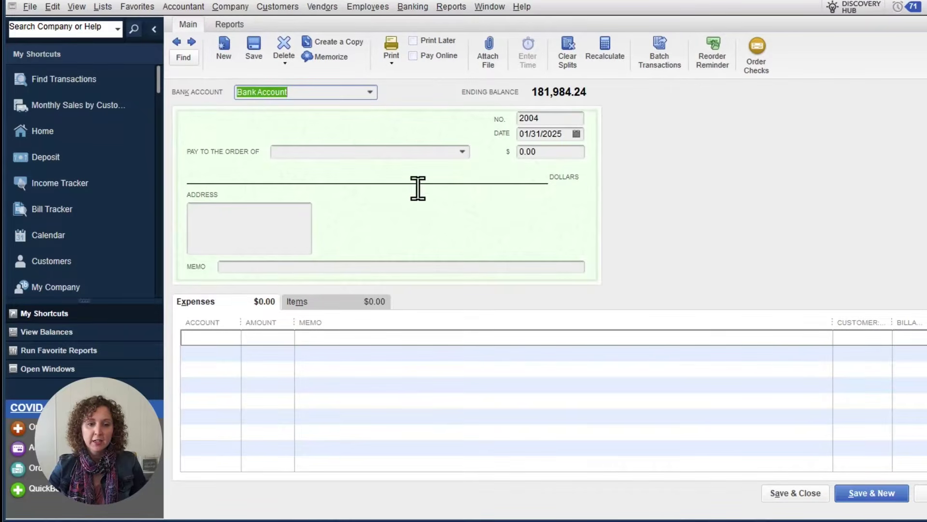
pyautogui.click(370, 93)
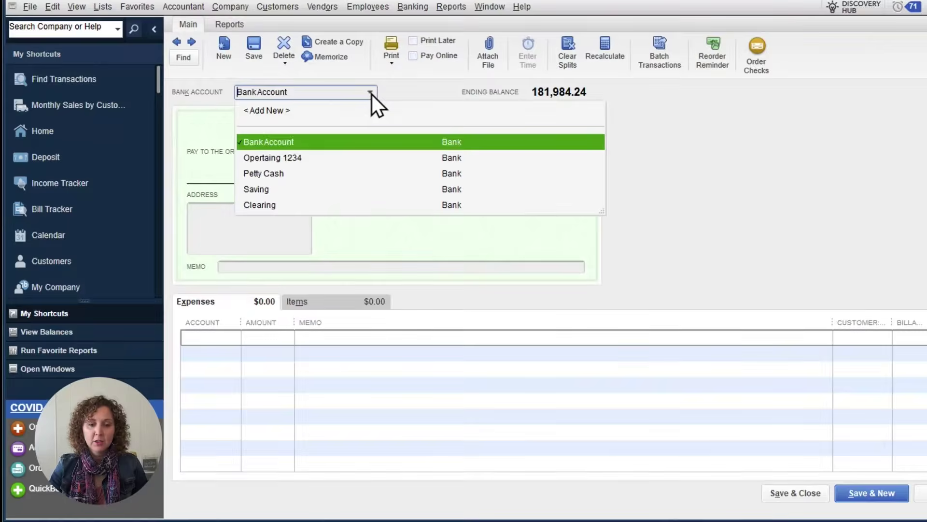
pyautogui.click(370, 93)
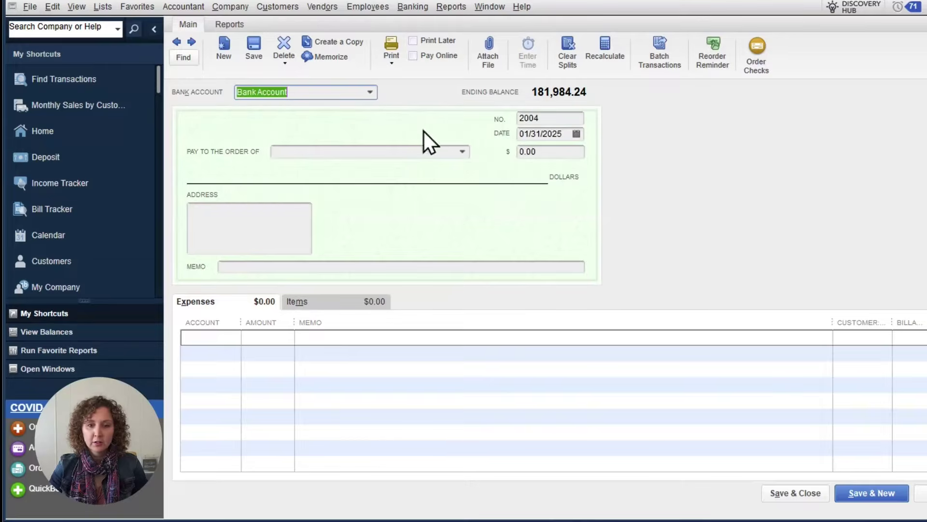
pyautogui.click(575, 118)
pyautogui.write('Online')
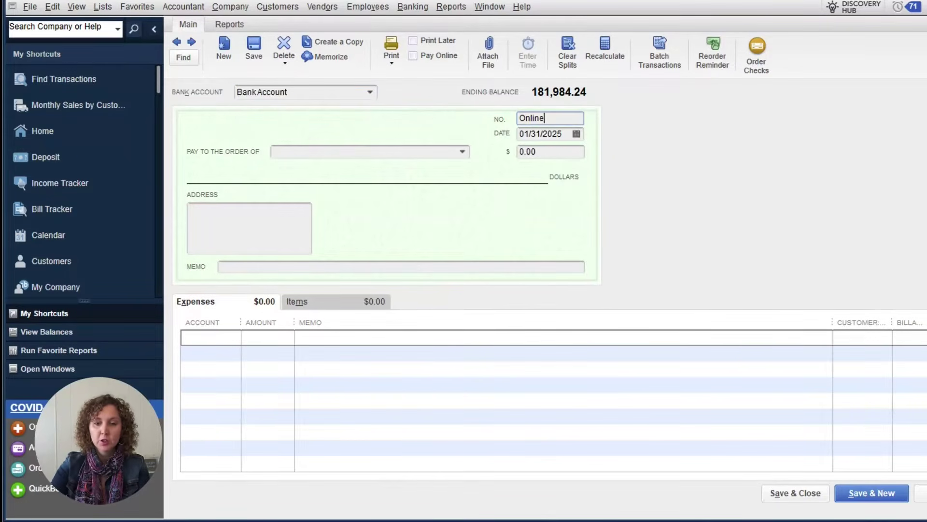
pyautogui.press('Tab')
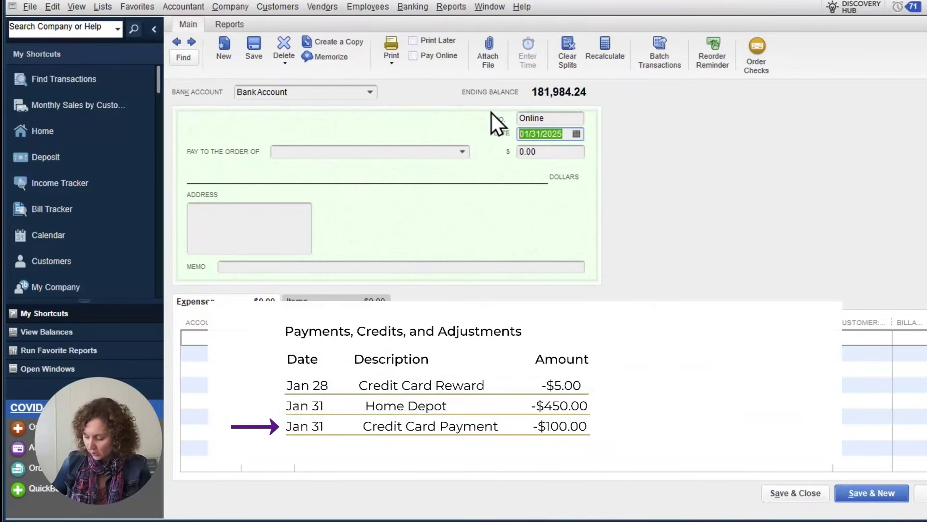
# Step: Make the check payable to the Capital One vendor whose name includes the account number, for 100.00
pyautogui.click(405, 153)
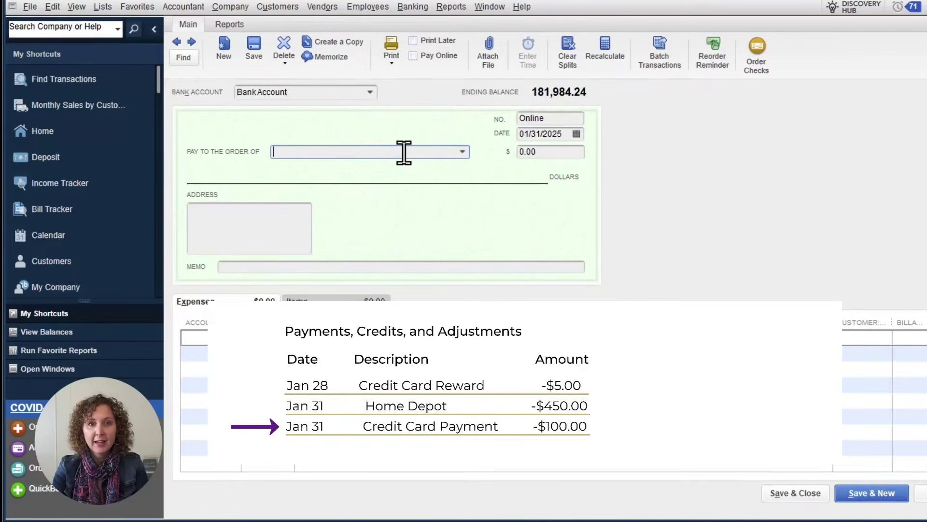
pyautogui.write('Capital One 12345')
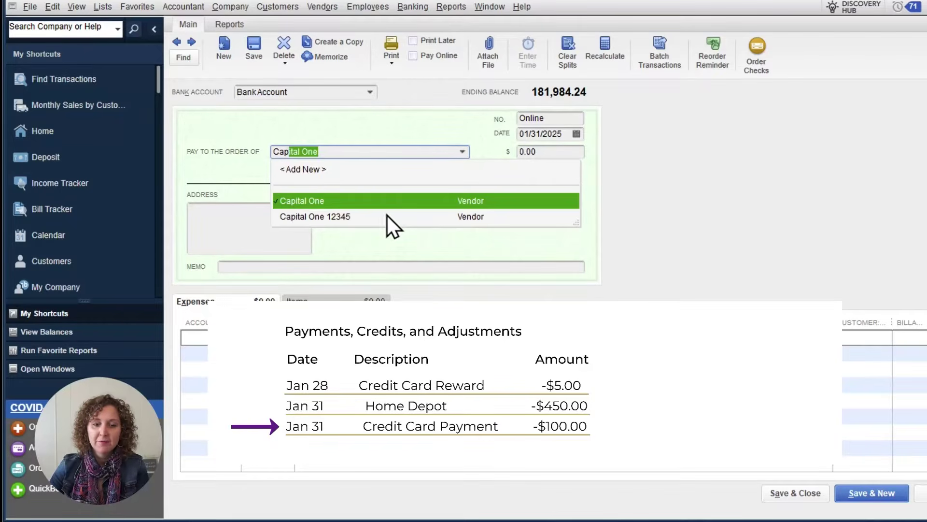
pyautogui.click(387, 216)
pyautogui.click(536, 155)
pyautogui.write('100.00')
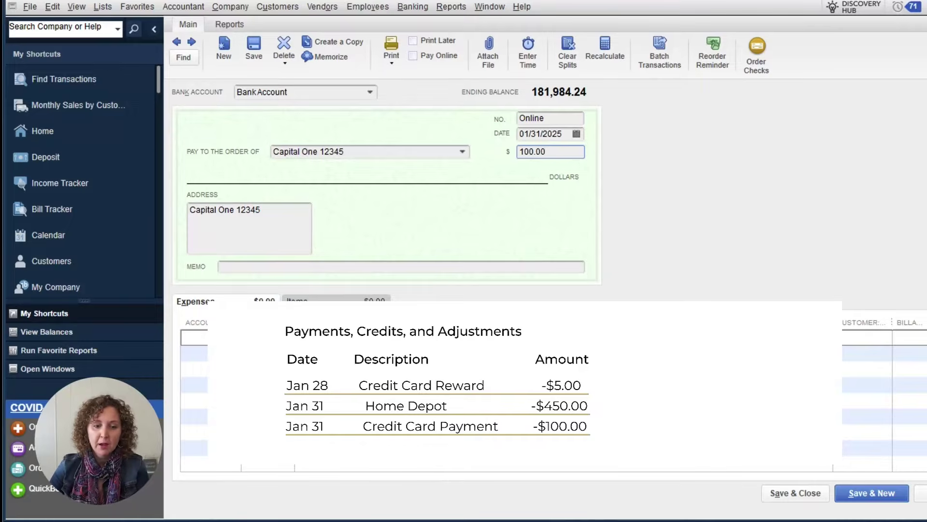
# Step: Assign the check's expense line to the Capital 1 credit card account and save the check without a class
pyautogui.click(211, 338)
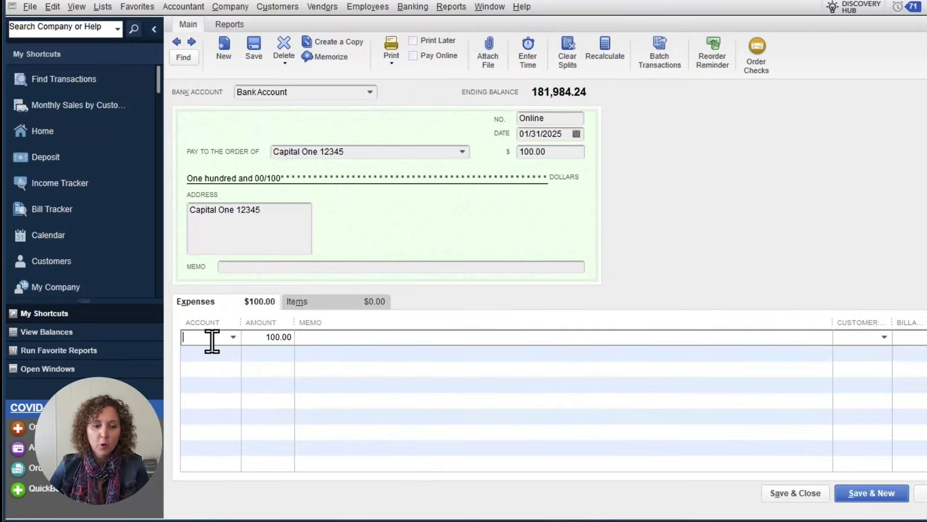
pyautogui.click(236, 339)
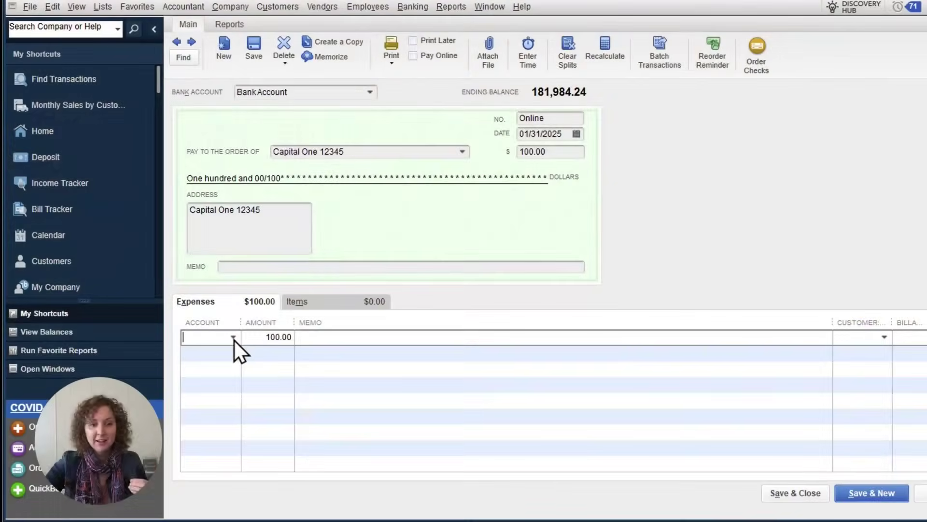
pyautogui.click(233, 338)
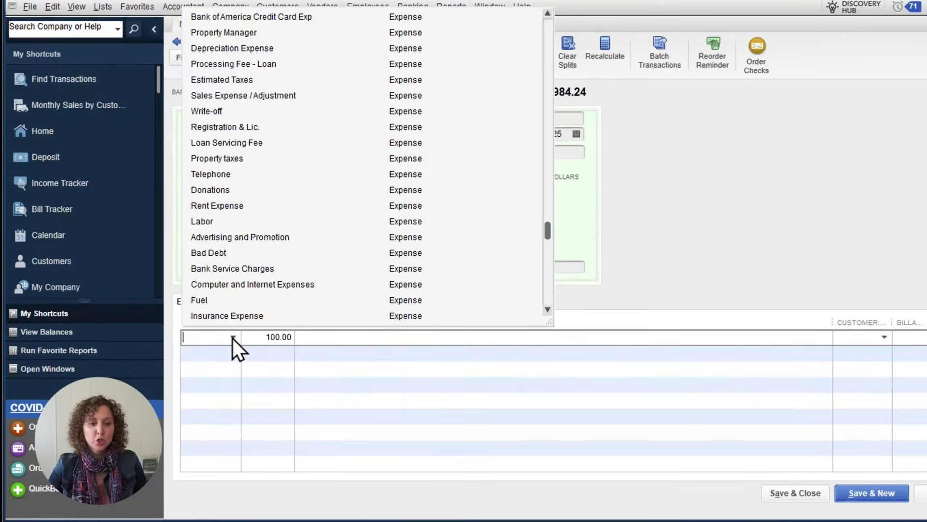
pyautogui.scroll(15, 328, 150)
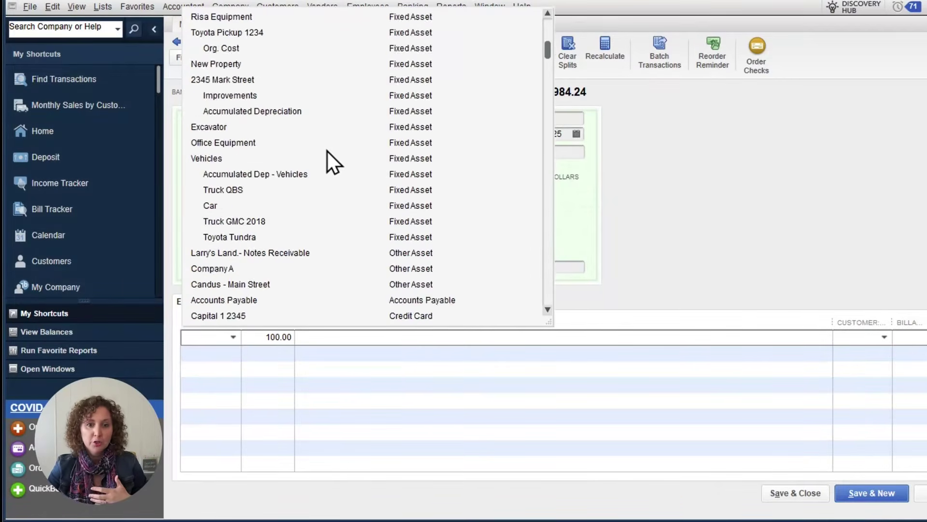
pyautogui.scroll(5, 327, 151)
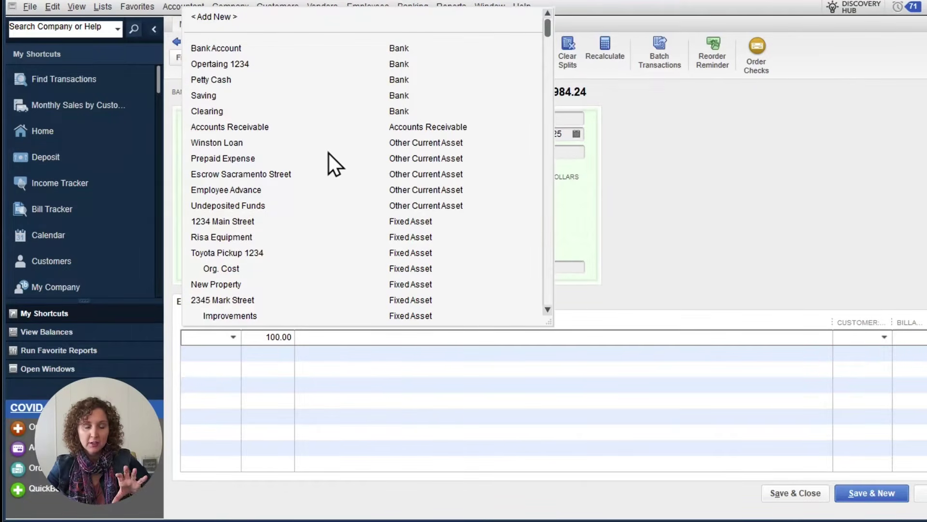
pyautogui.scroll(-7, 333, 169)
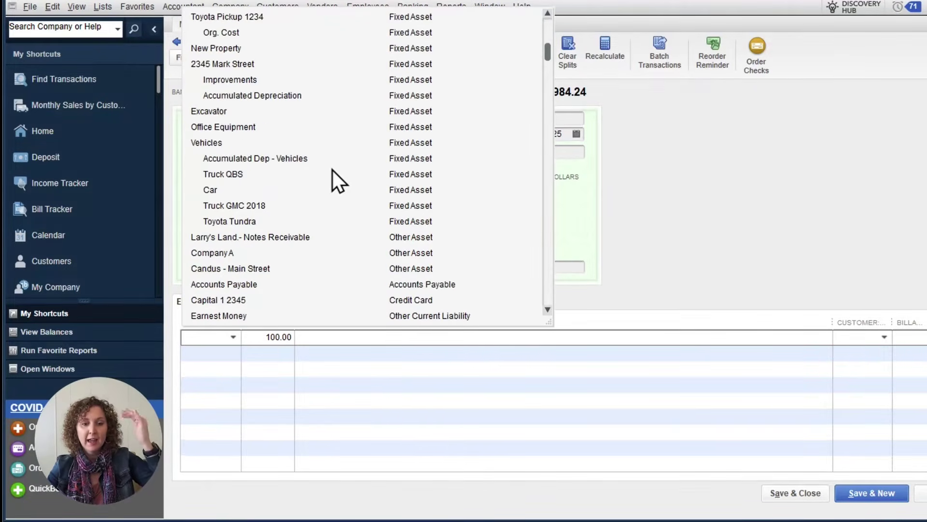
pyautogui.click(294, 206)
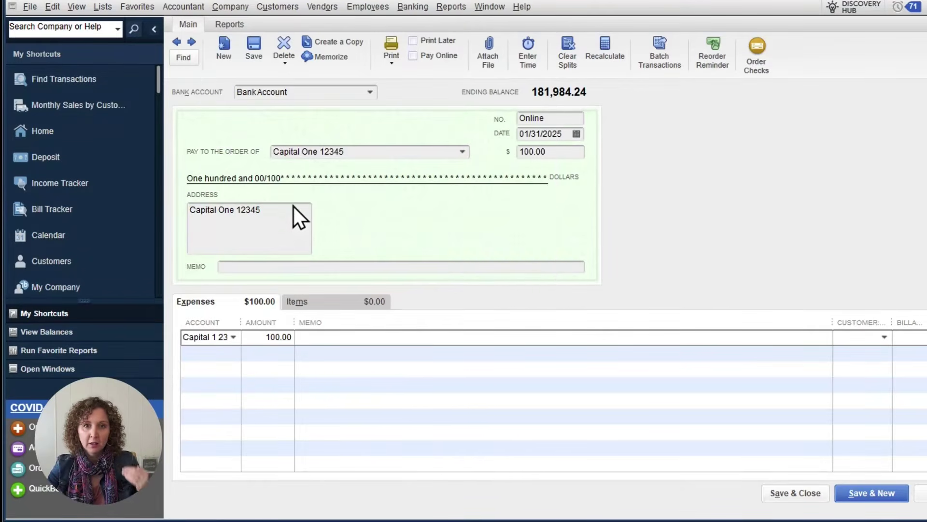
pyautogui.rightClick(790, 496)
pyautogui.click(789, 496)
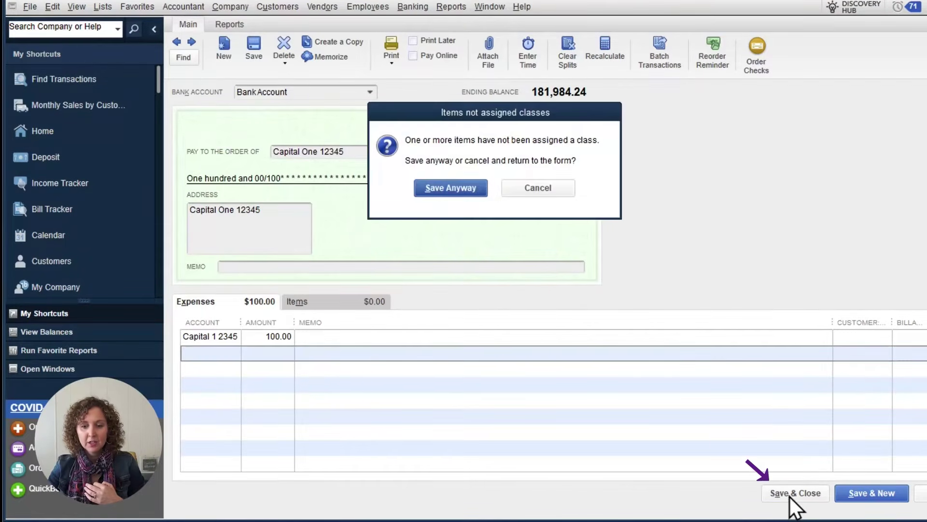
pyautogui.click(439, 192)
# Step: Open the Capital 1 credit card register from the chart of accounts to review the online payment
pyautogui.click(103, 7)
pyautogui.click(112, 24)
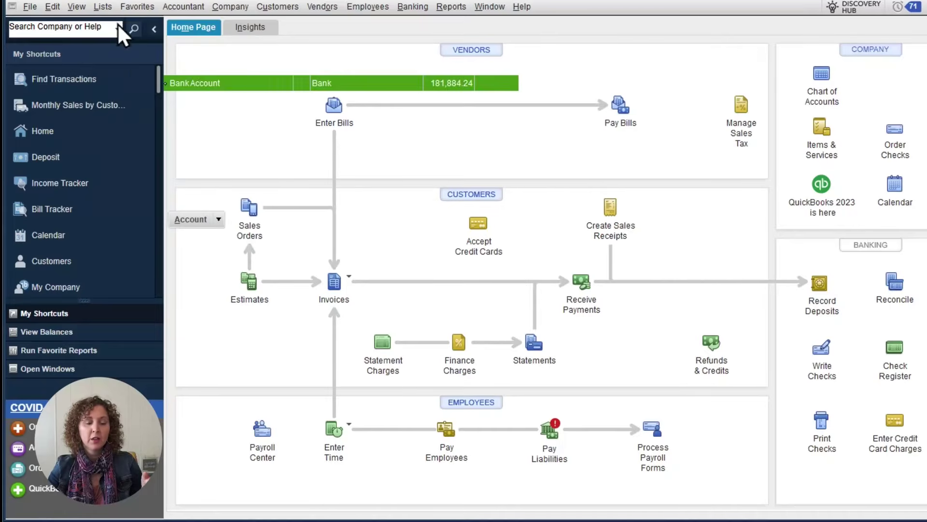
pyautogui.scroll(-1, 333, 314)
pyautogui.scroll(-7, 333, 304)
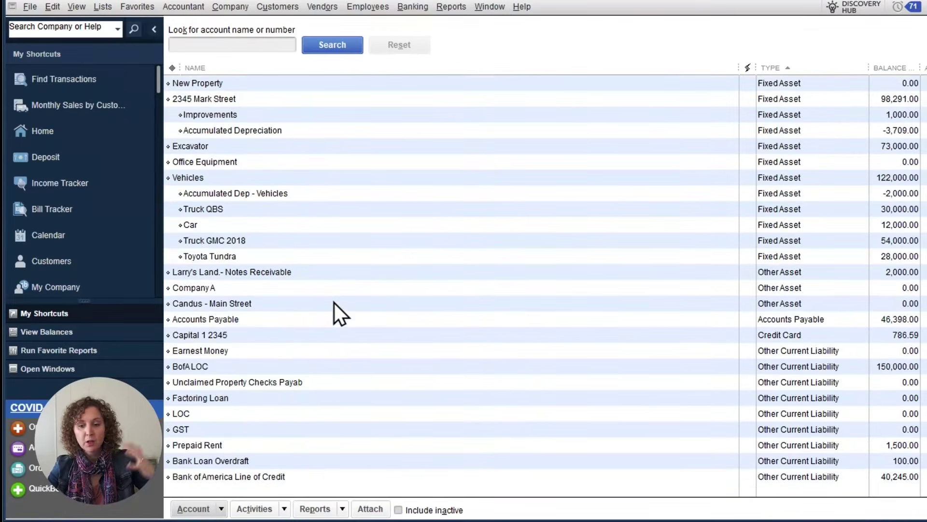
pyautogui.click(273, 194)
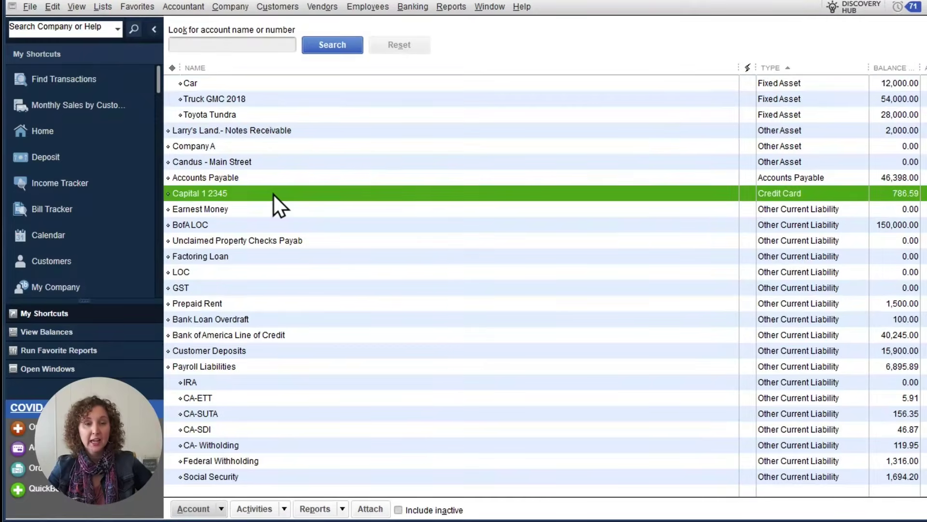
pyautogui.doubleClick(273, 194)
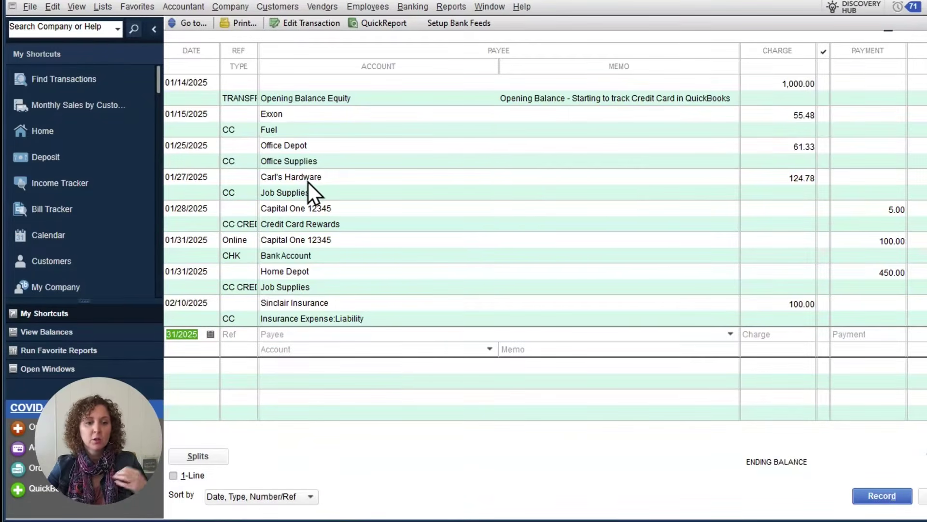
# Step: Close the Capital 1 register and the chart of accounts to return to the home page
pyautogui.click(450, 6)
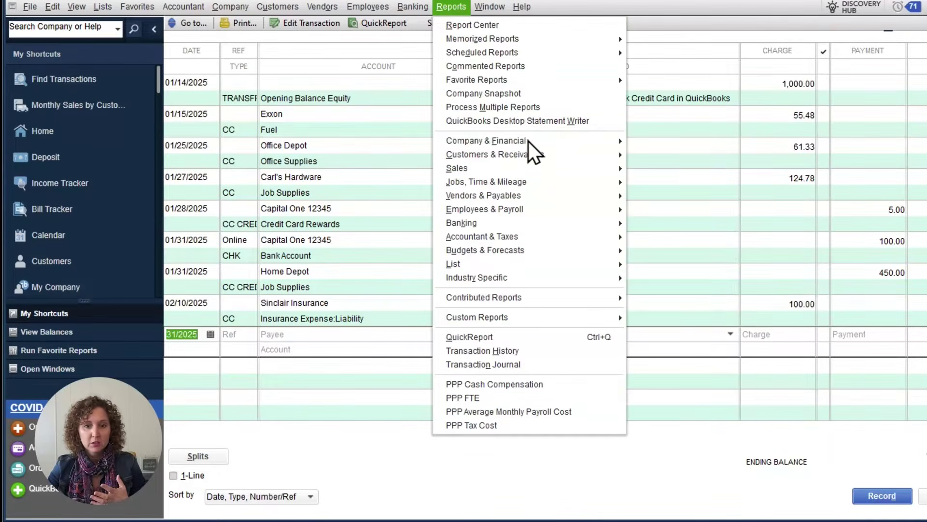
pyautogui.moveTo(531, 145)
pyautogui.click(368, 418)
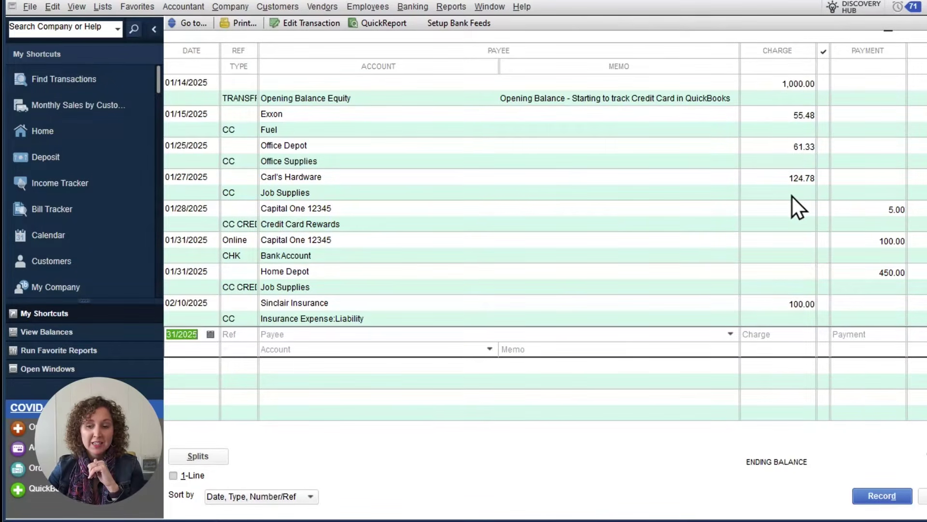
pyautogui.press('Escape')
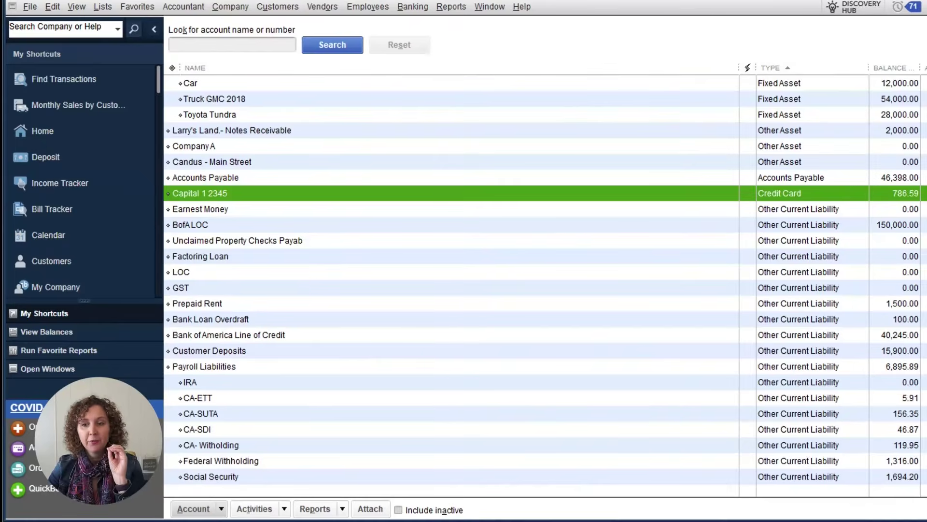
pyautogui.press('Escape')
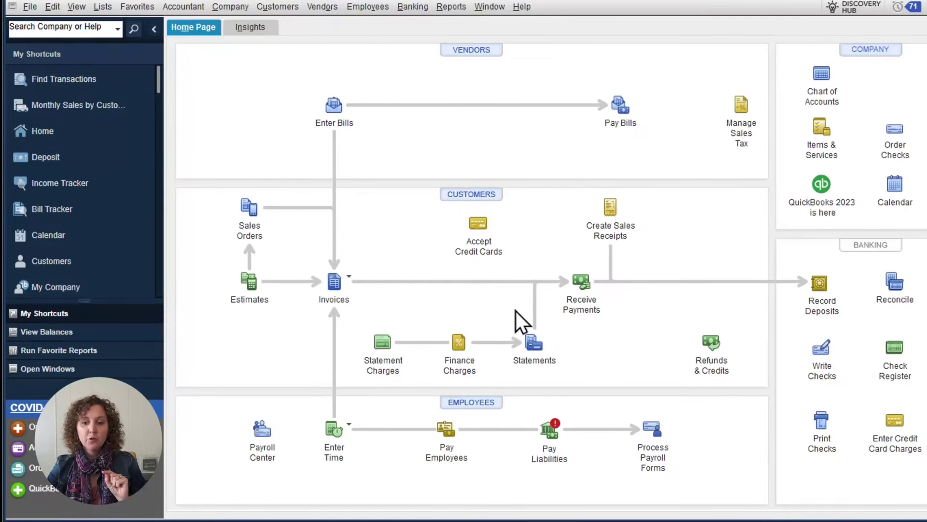
# Step: Open the online check dated 01/31/2025 from the Bank Account register and examine its amount and account
pyautogui.click(892, 355)
pyautogui.click(268, 40)
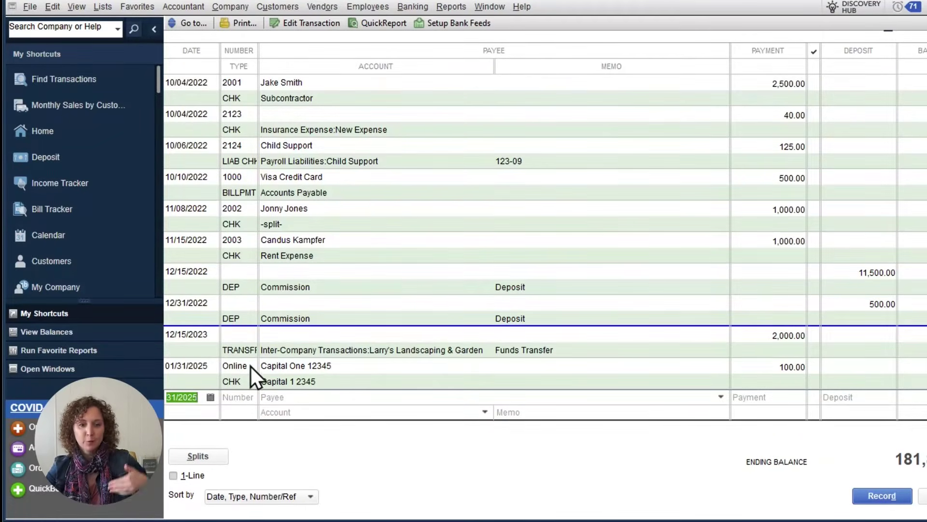
pyautogui.doubleClick(239, 383)
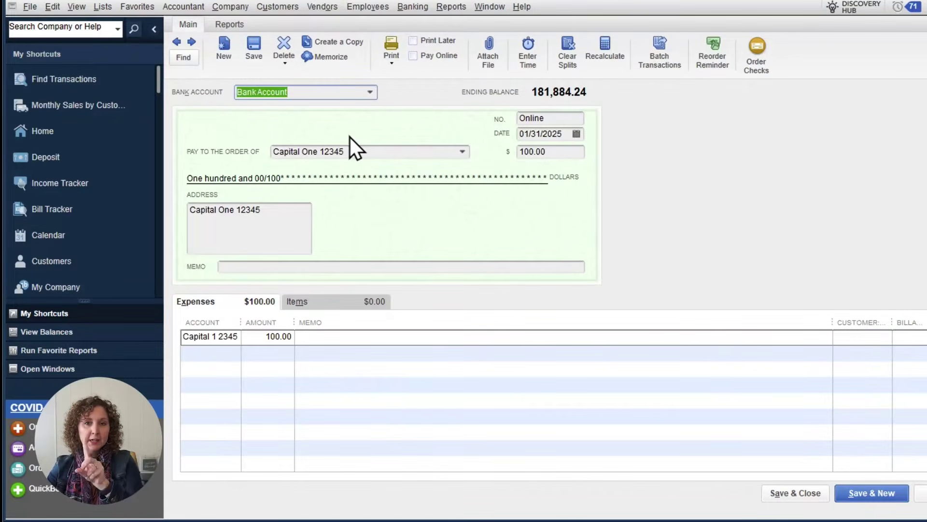
pyautogui.click(268, 337)
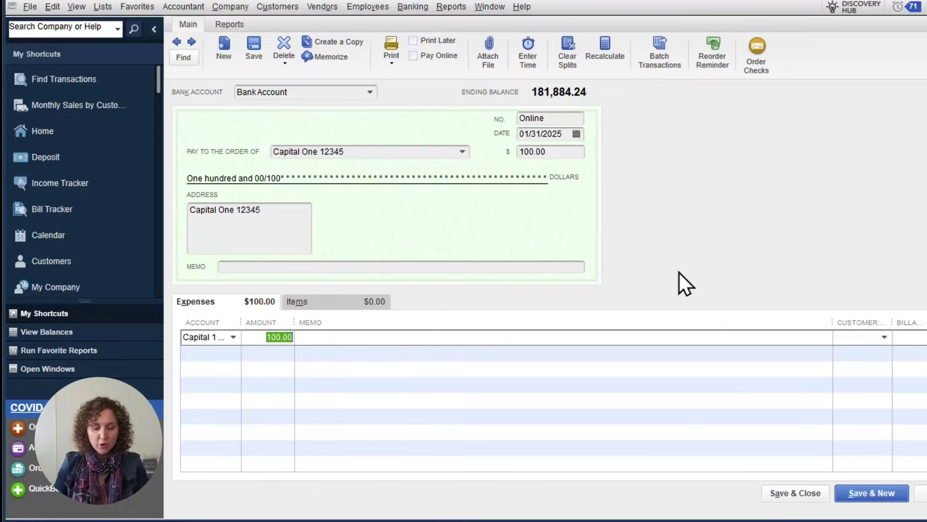
# Step: View the check's transaction journal and its Bank Account register entry, and return to the home page
pyautogui.hotkey('ctrl', 'y')
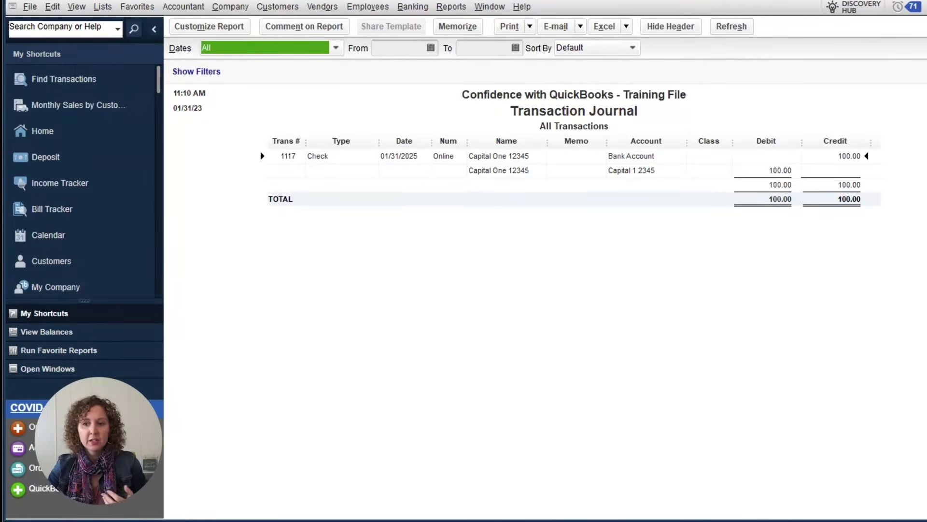
pyautogui.press('Escape')
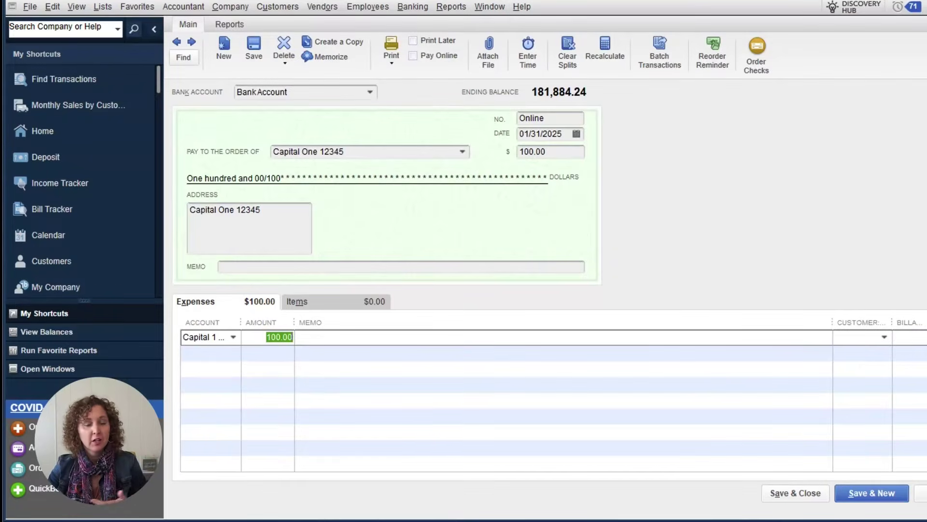
pyautogui.hotkey('ctrl', 'r')
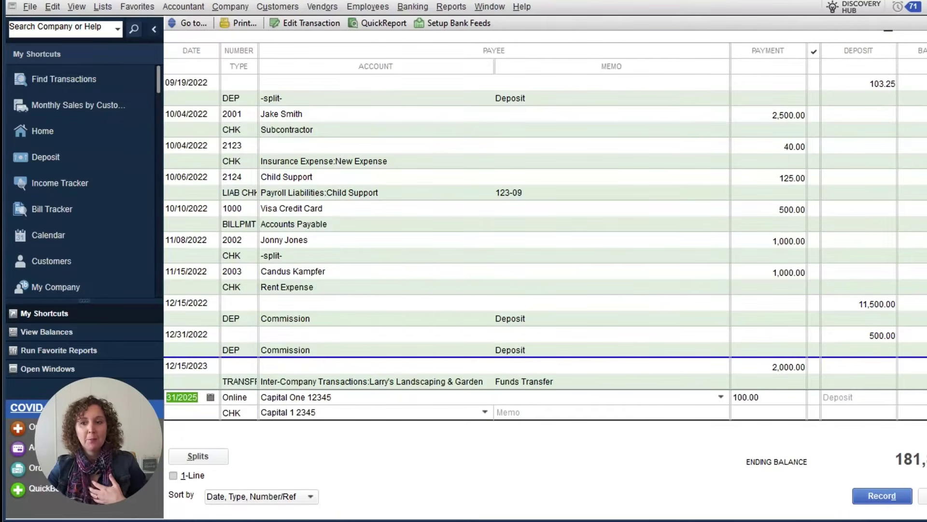
pyautogui.press('Escape')
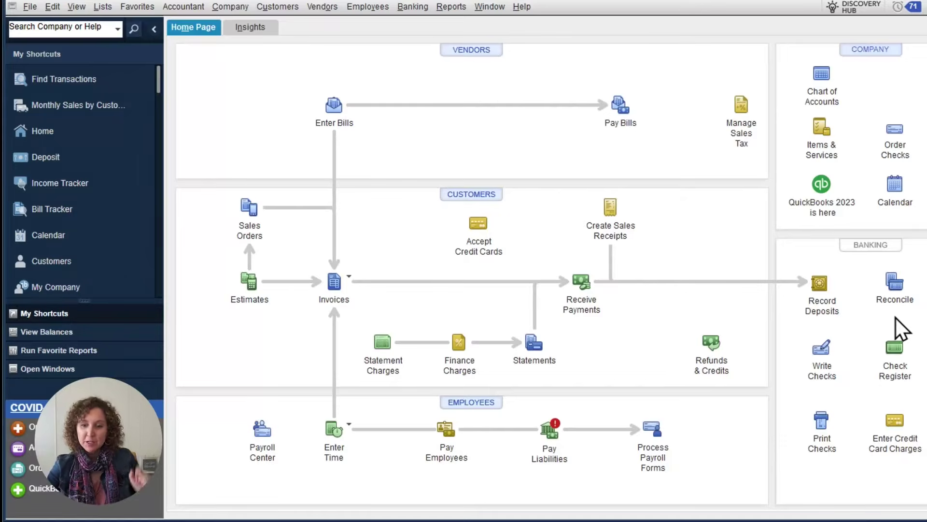
# Step: Start a reconciliation of the Capital 1 2345 credit card account with statement date 02/15/2025
pyautogui.click(902, 284)
pyautogui.click(289, 104)
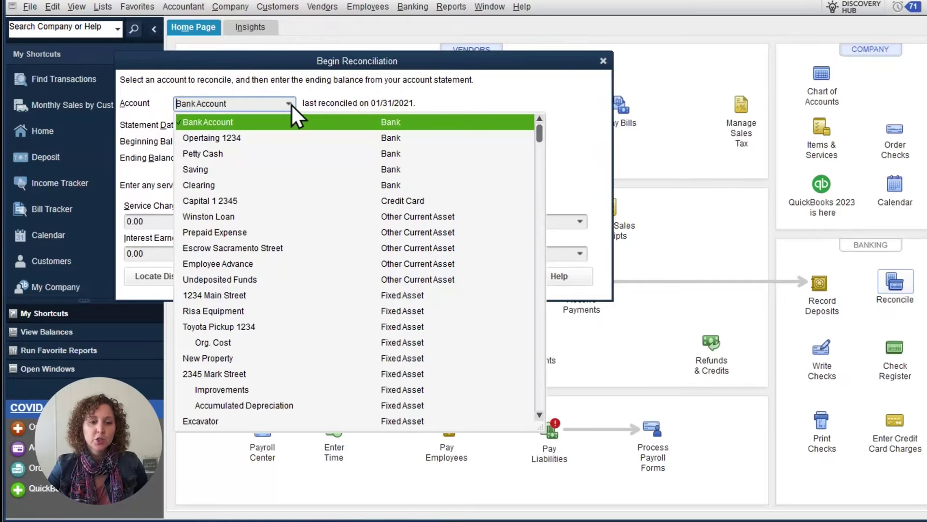
pyautogui.click(219, 201)
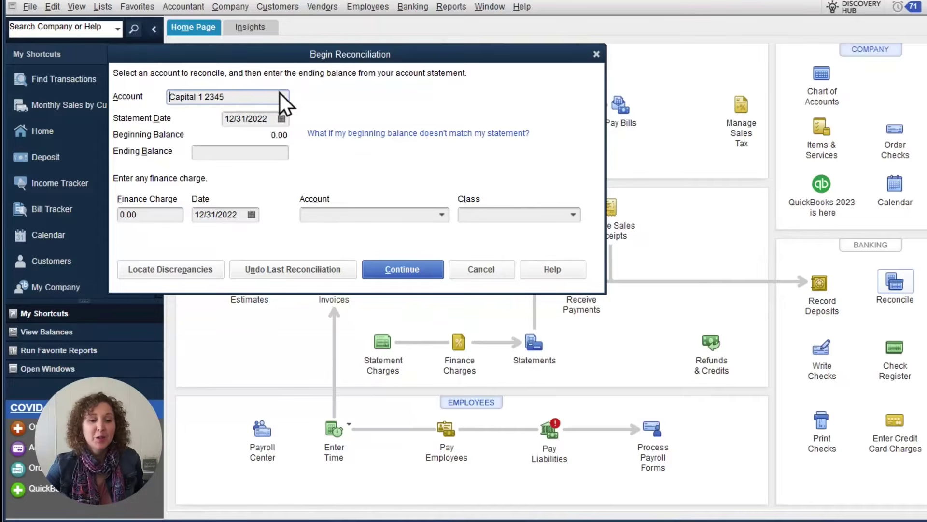
pyautogui.click(280, 120)
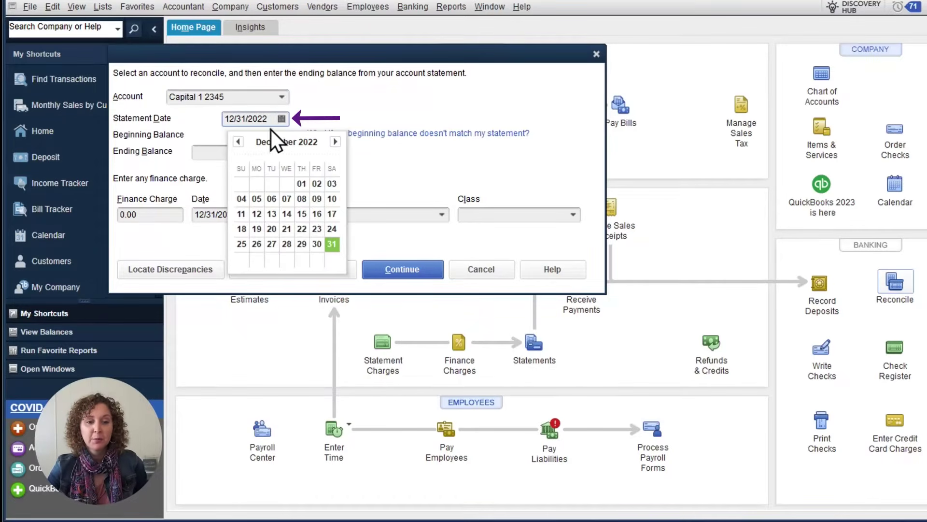
pyautogui.click(281, 118)
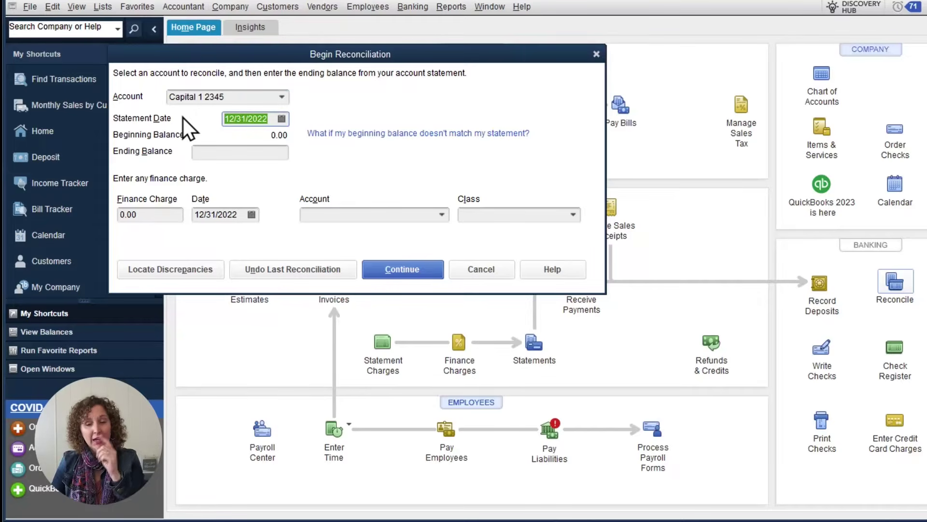
pyautogui.write('2/15/')
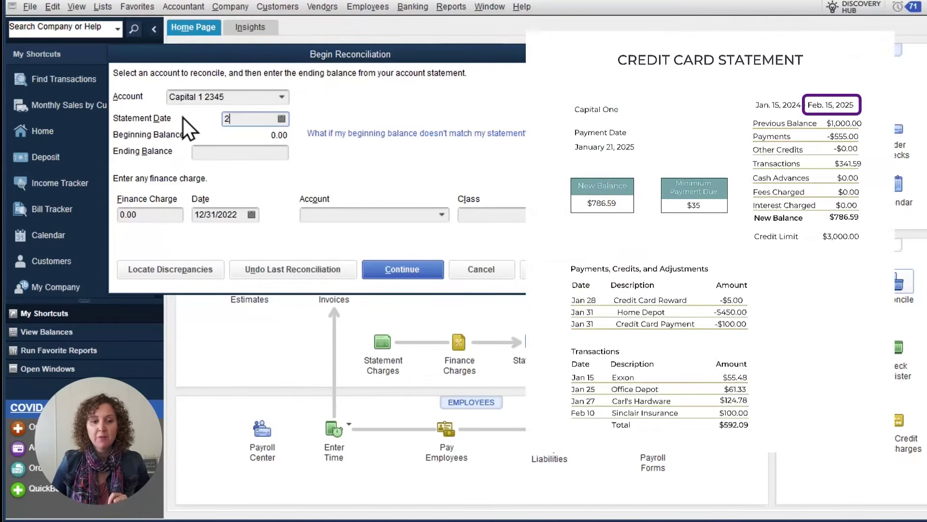
pyautogui.write('2025')
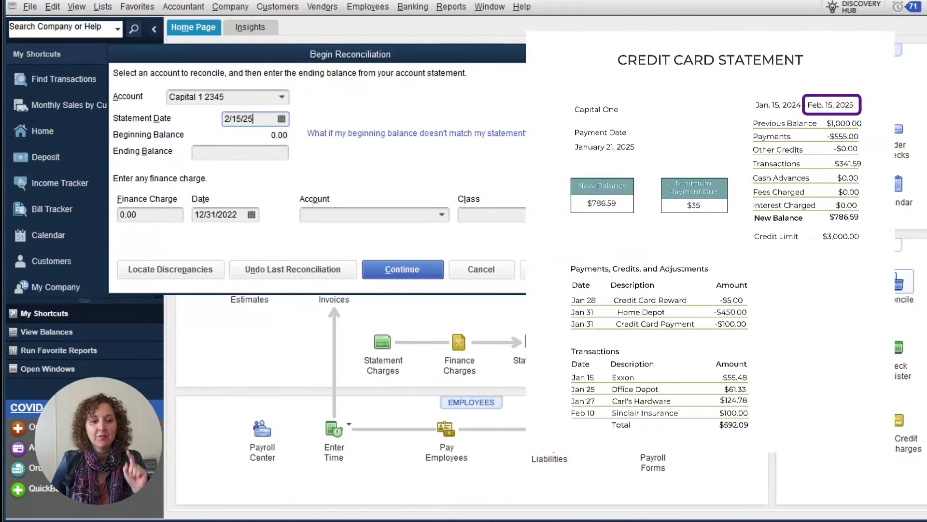
pyautogui.press('Tab')
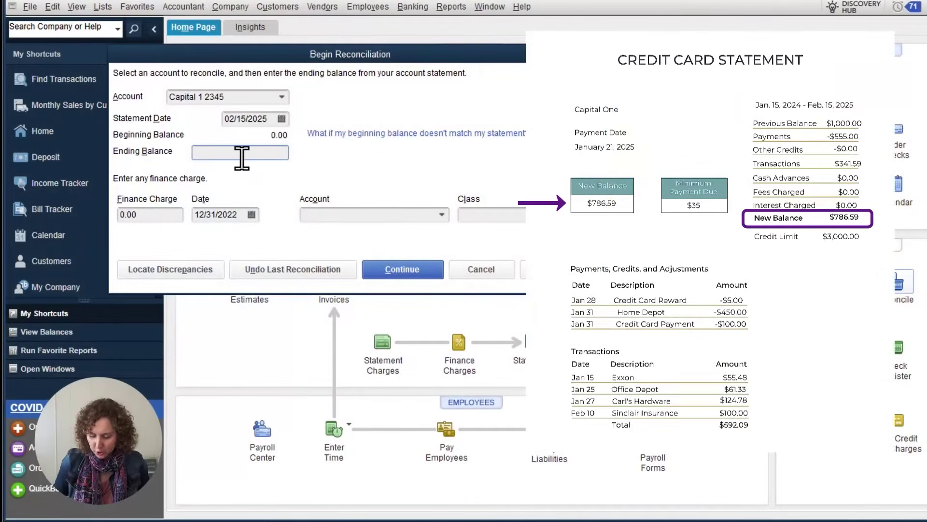
# Step: Enter the statement's new balance of 786.59 as the ending balance of the reconciliation
pyautogui.write('786')
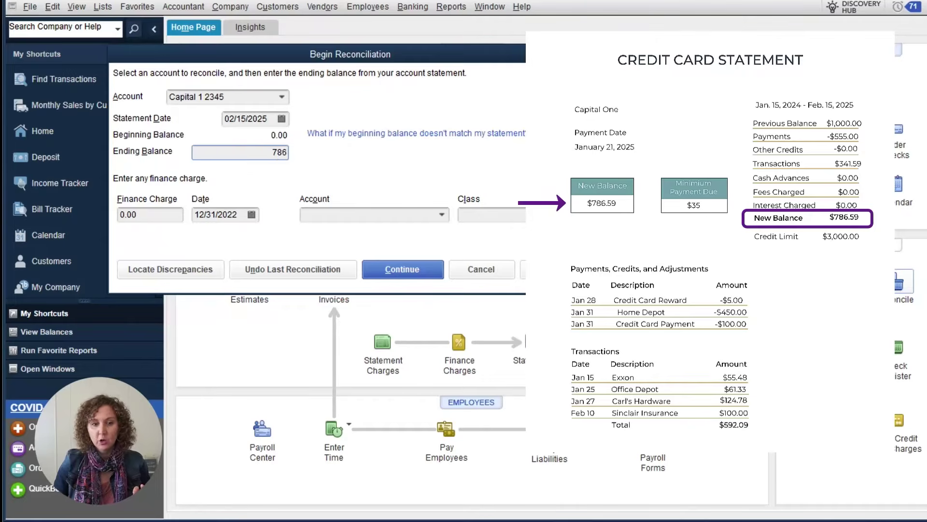
pyautogui.write('.59')
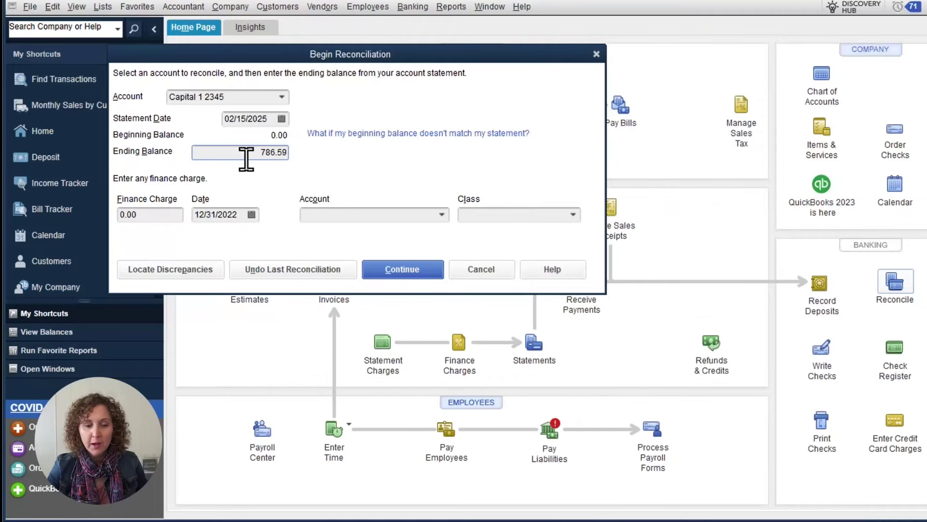
pyautogui.moveTo(242, 153); pyautogui.dragTo(315, 163)
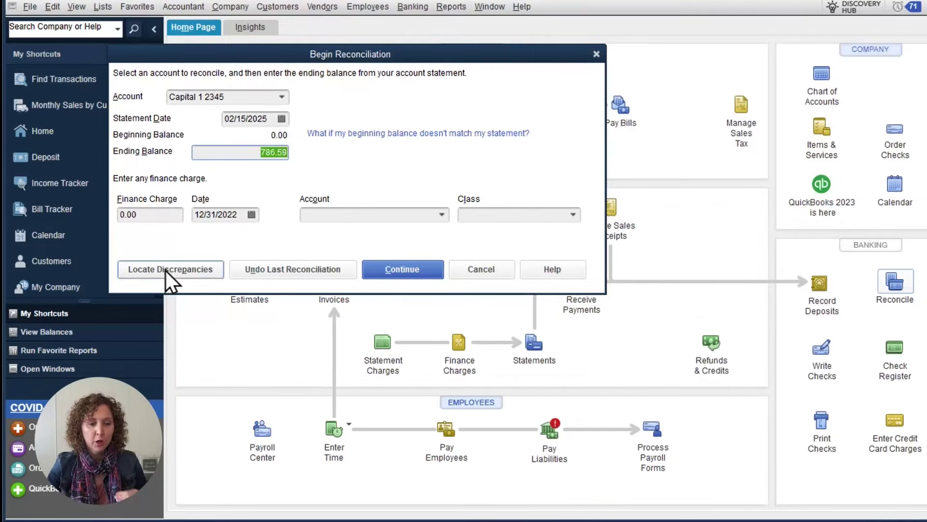
# Step: Enter a 10.00 finance charge dated 02/15/2025 and assign it to the Interest Expense account
pyautogui.click(127, 214)
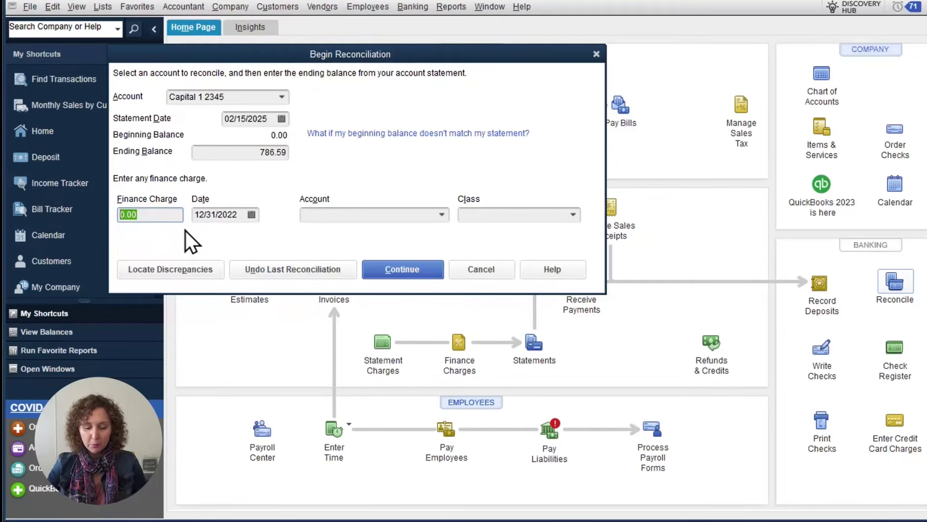
pyautogui.write('10.00')
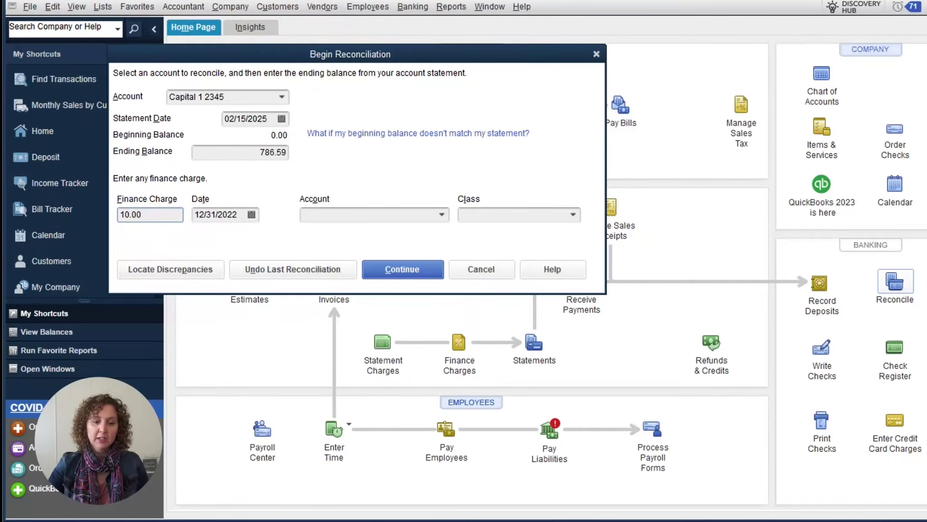
pyautogui.press('Tab')
pyautogui.write('2/15/')
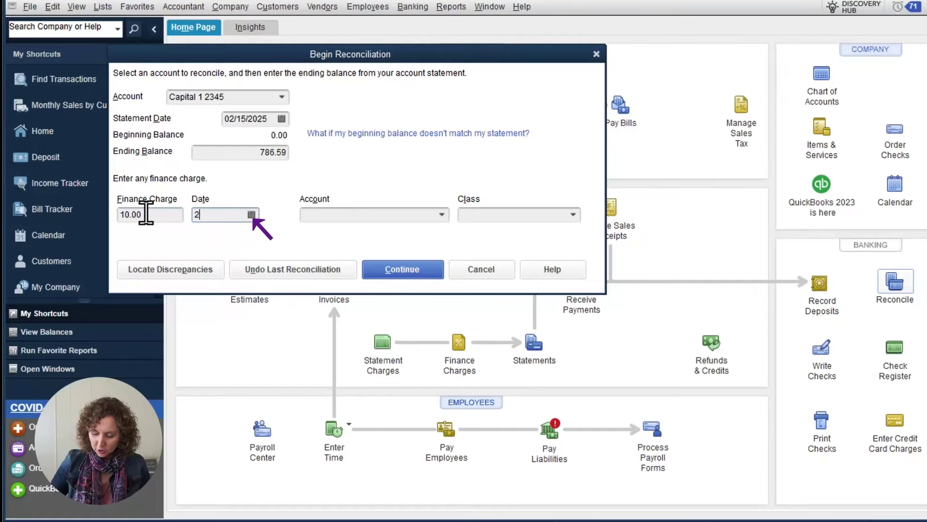
pyautogui.write('25')
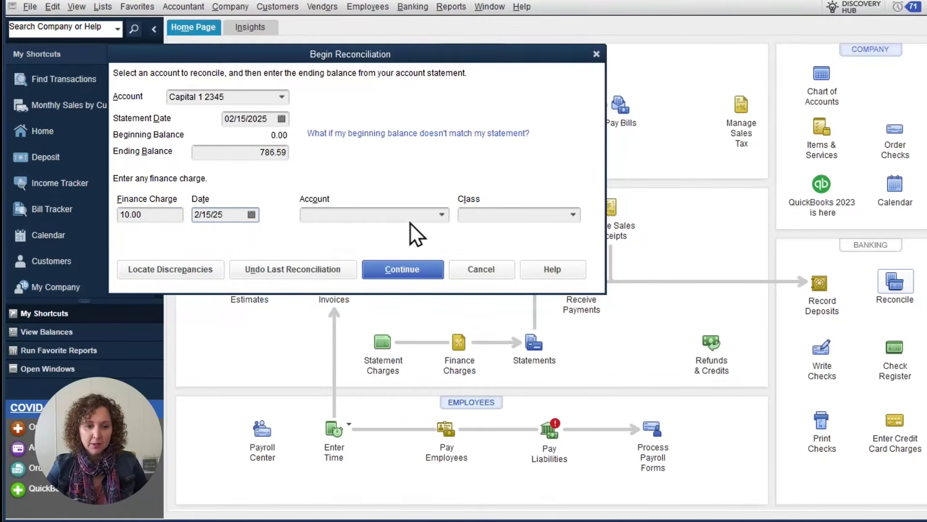
pyautogui.click(394, 215)
pyautogui.write('Insurance Expense')
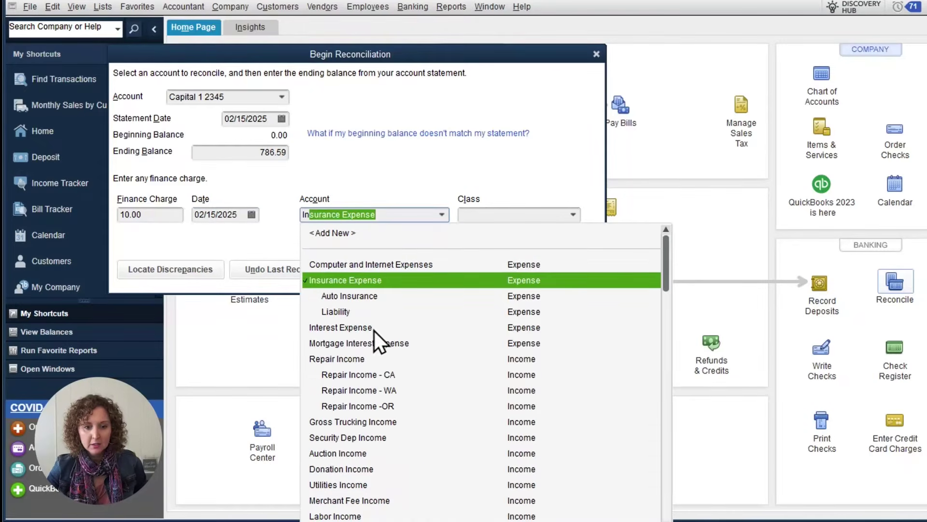
pyautogui.click(374, 329)
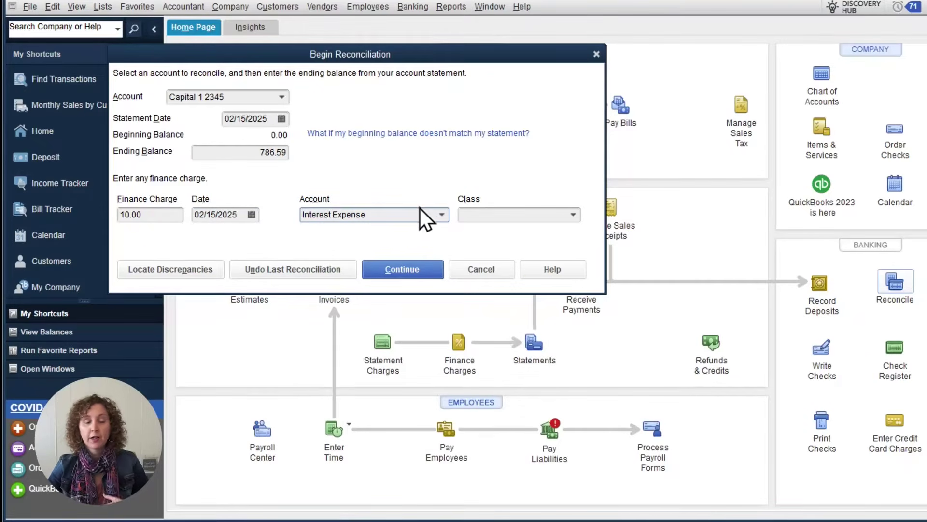
# Step: Clear the finance charge's account and amount, and continue to the list of transactions to reconcile
pyautogui.moveTo(385, 215); pyautogui.dragTo(292, 213)
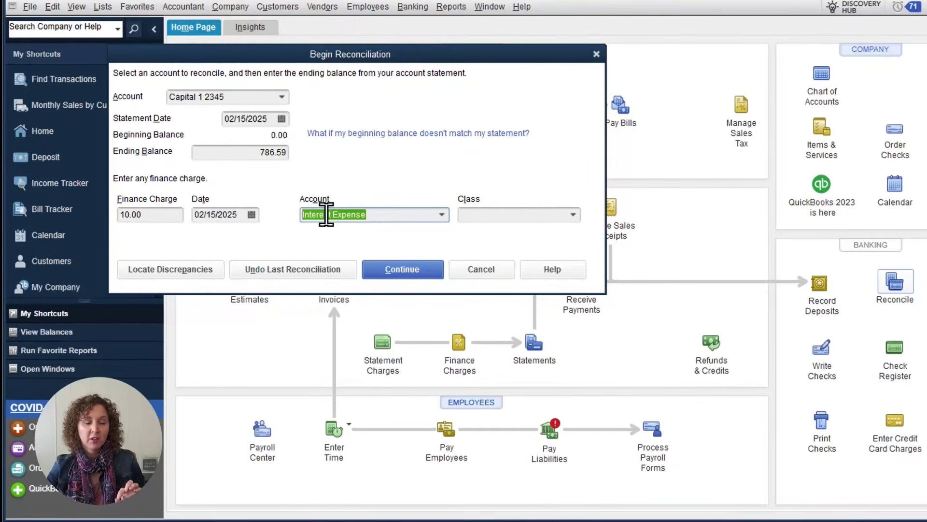
pyautogui.press('BackSpace')
pyautogui.moveTo(150, 216); pyautogui.dragTo(116, 214)
pyautogui.press('BackSpace')
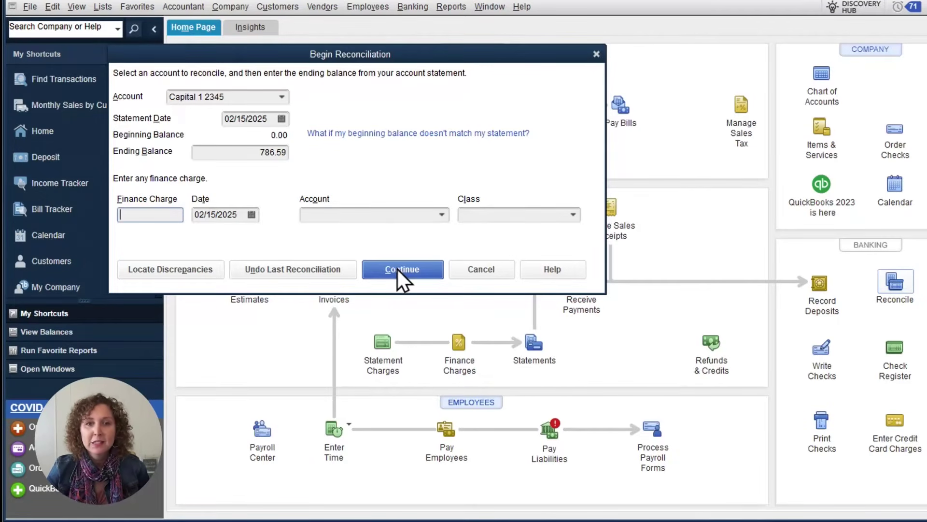
pyautogui.click(420, 271)
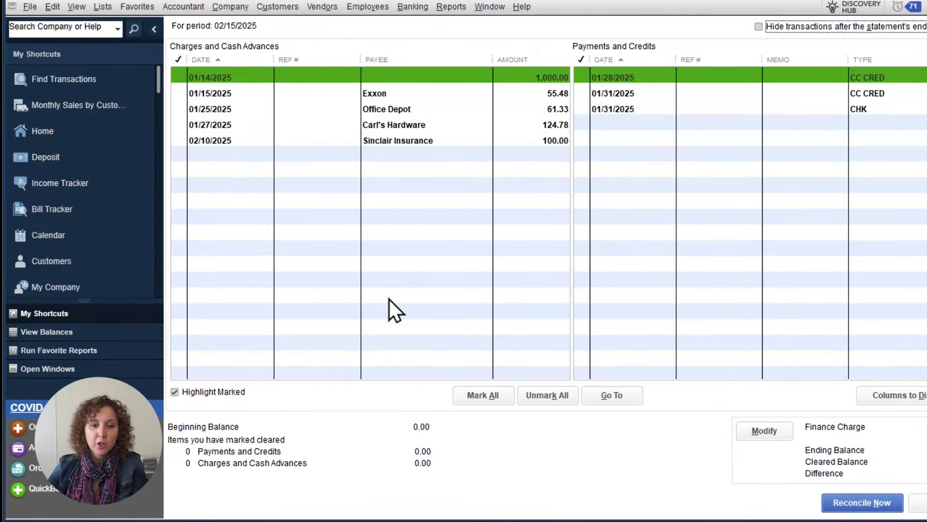
# Step: Mark the 01/14/2025 opening charge of 1,000.00 and the Exxon, Office Depot, Carl's Hardware and Sinclair Insurance charges as cleared
pyautogui.click(444, 78)
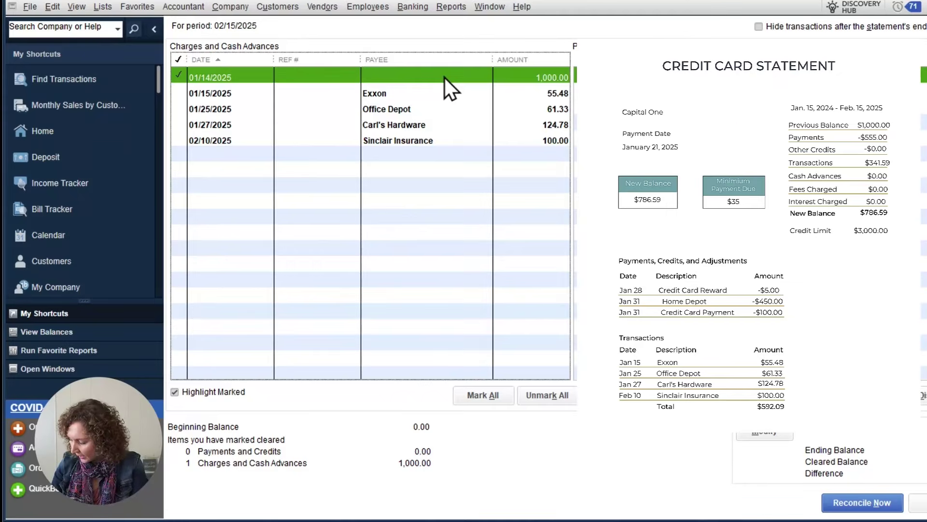
pyautogui.click(506, 94)
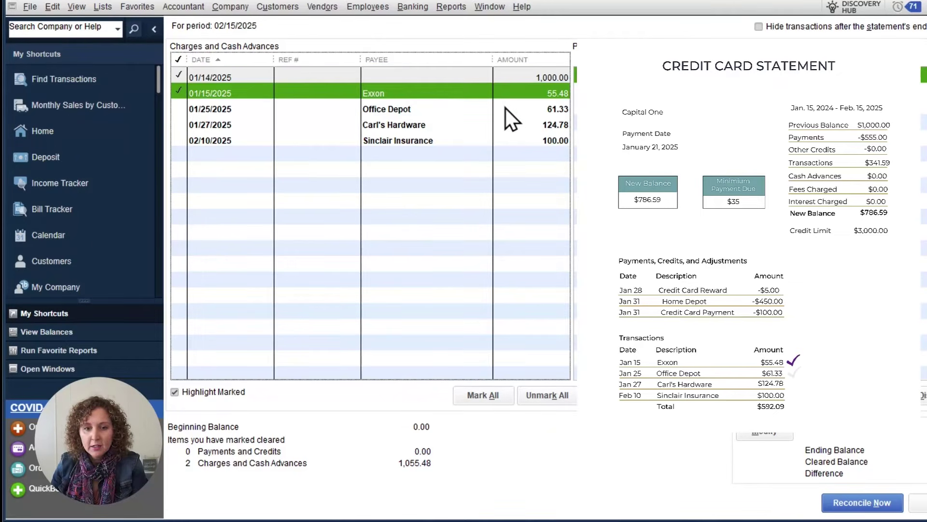
pyautogui.click(505, 109)
pyautogui.click(506, 125)
pyautogui.click(512, 141)
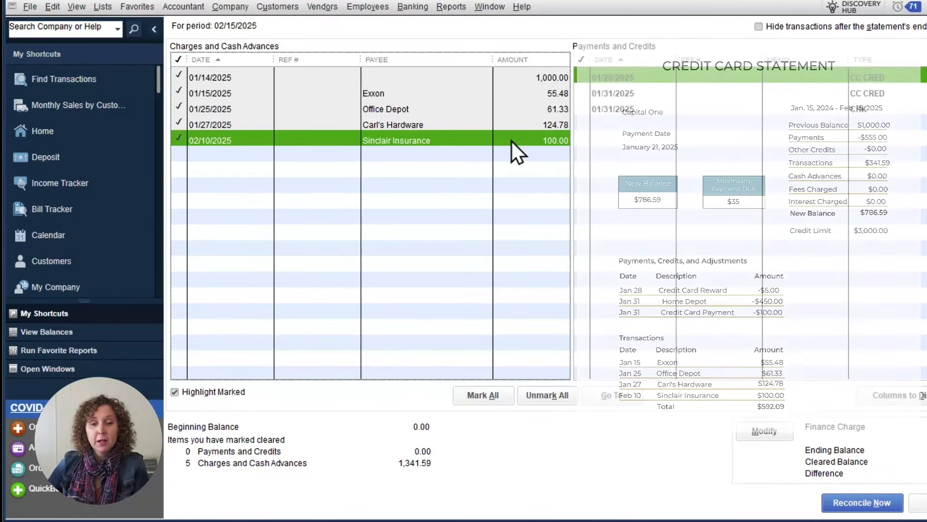
pyautogui.click(557, 80)
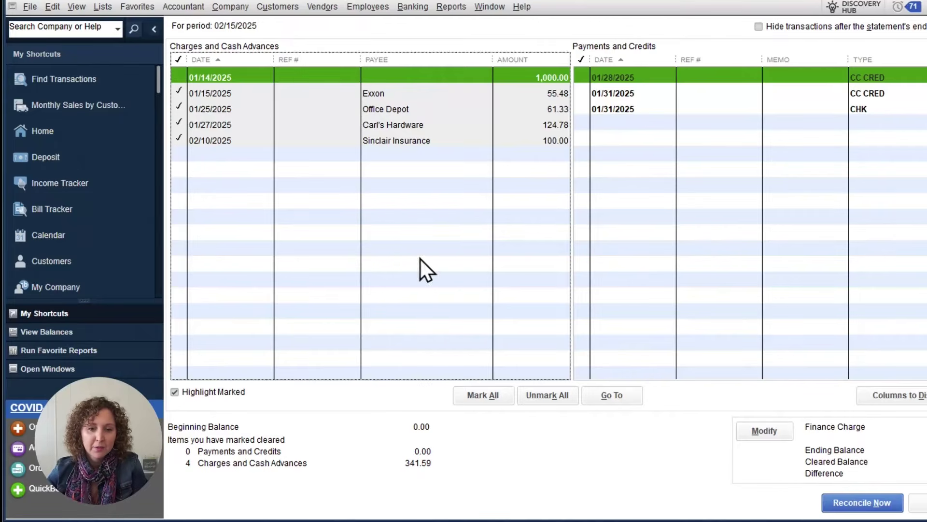
pyautogui.click(556, 77)
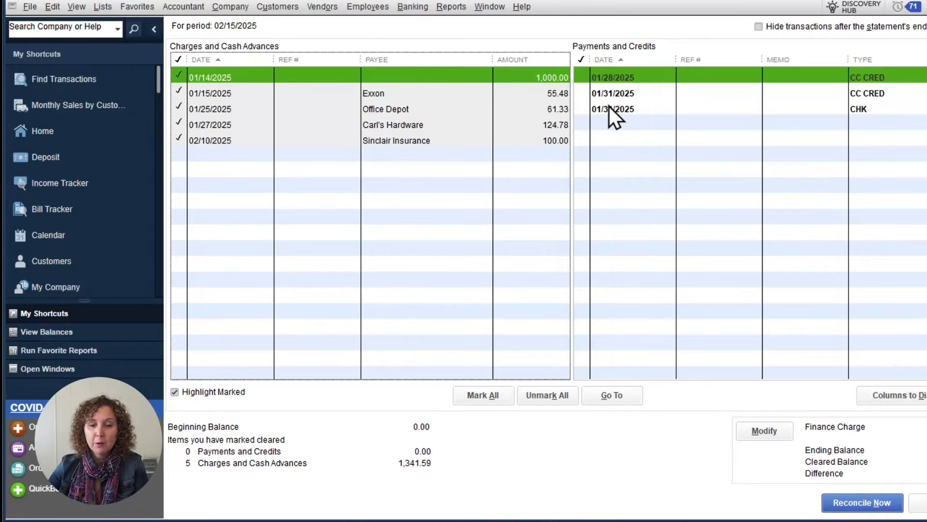
# Step: Mark the 01/28/2025 credit, the 01/31/2025 credit and the 01/31/2025 check as cleared under payments and credits
pyautogui.click(617, 79)
pyautogui.click(618, 94)
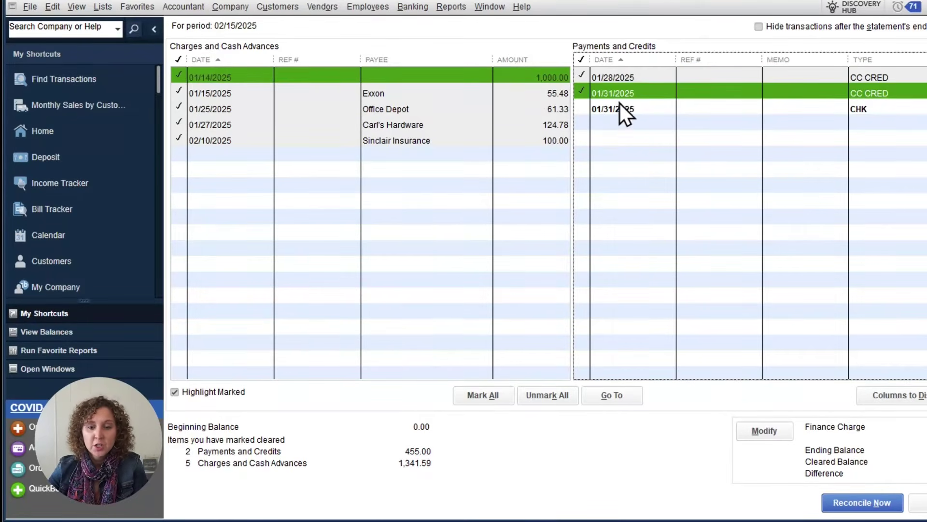
pyautogui.click(623, 109)
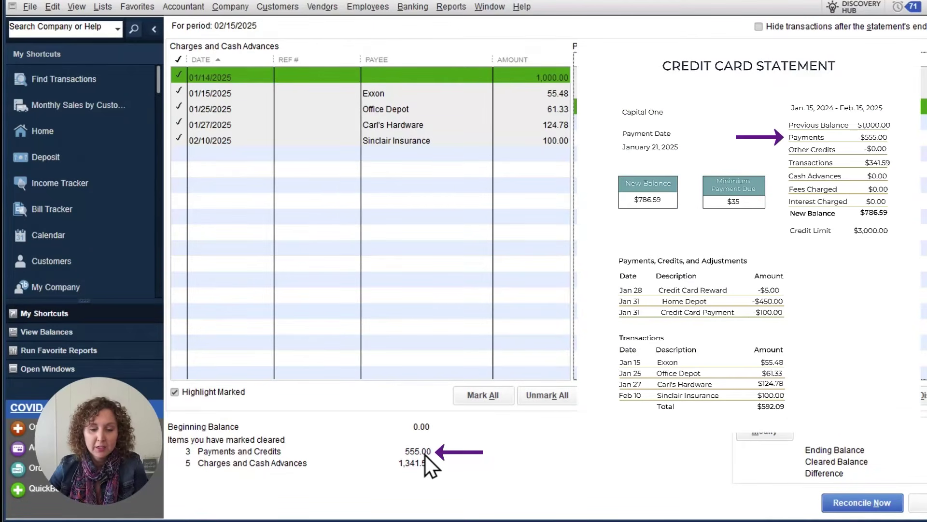
# Step: Examine the Exxon charge's details and the reconciliation's finance charge settings, closing both without changes
pyautogui.doubleClick(549, 94)
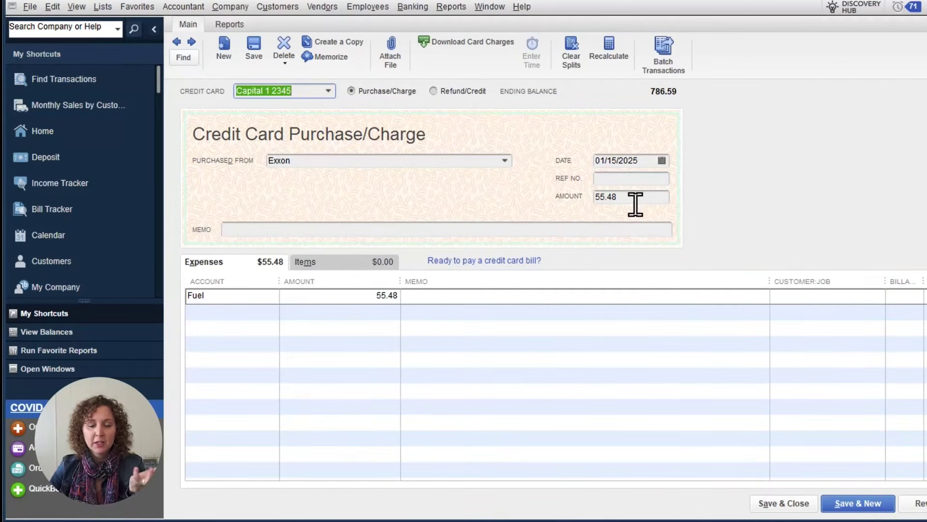
pyautogui.press('Escape')
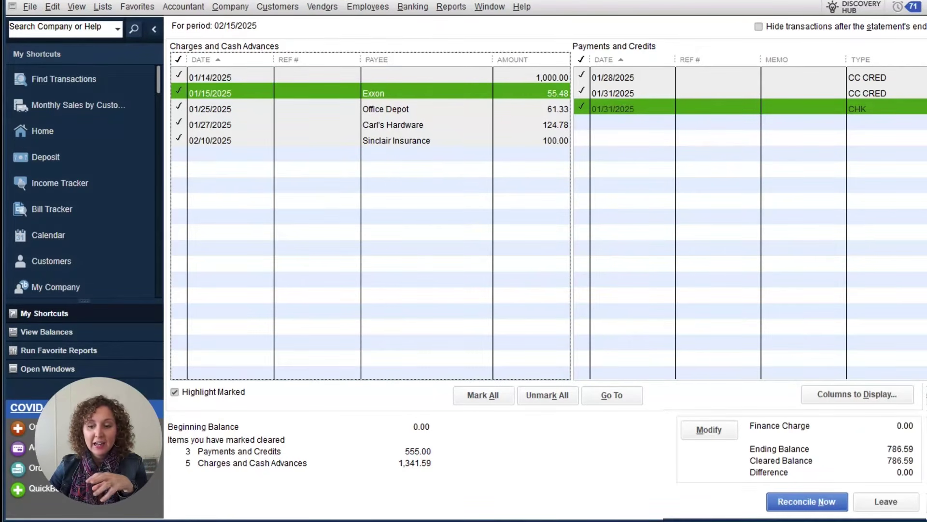
pyautogui.click(710, 429)
pyautogui.click(151, 210)
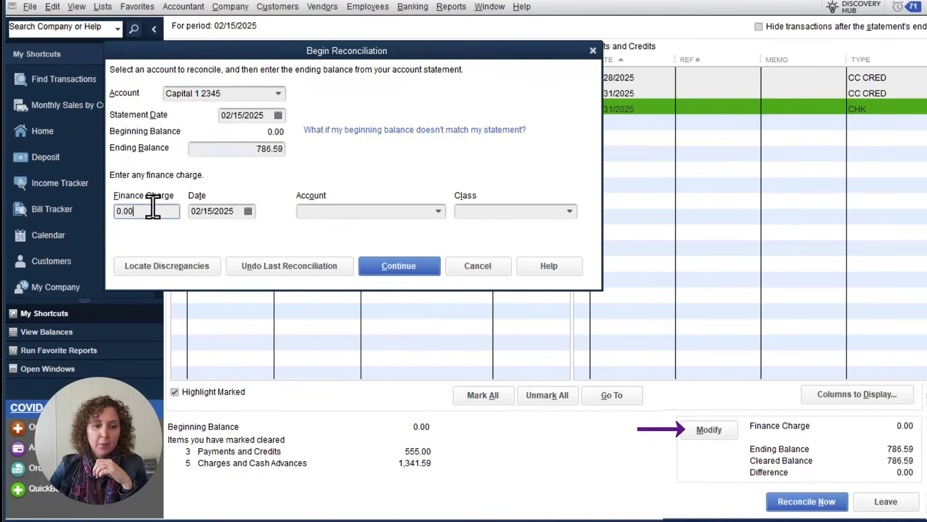
pyautogui.click(463, 267)
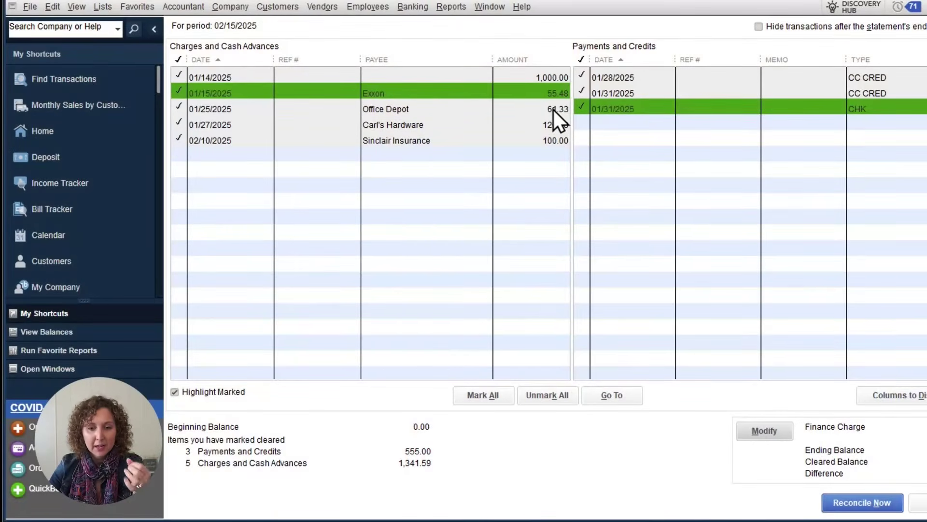
# Step: Hide the transactions dated after the statement's end date, and show them again
pyautogui.click(760, 28)
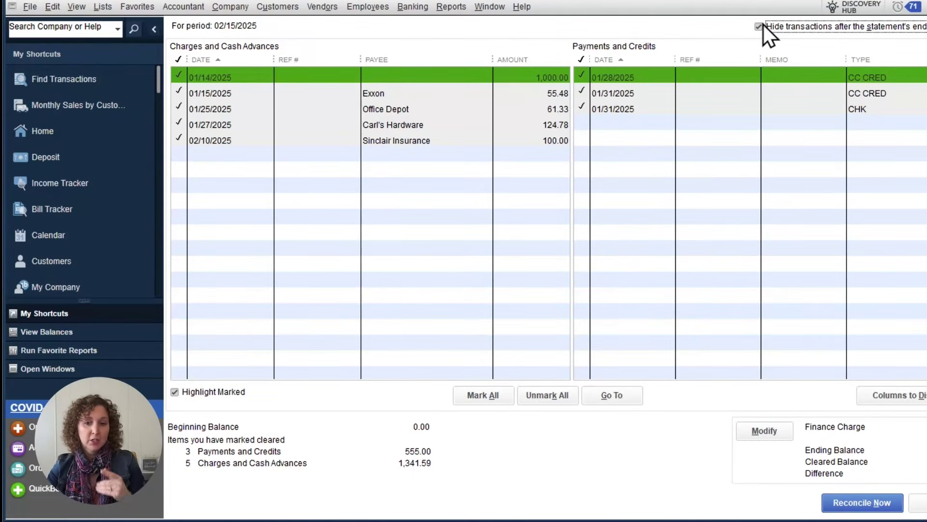
pyautogui.click(329, 7)
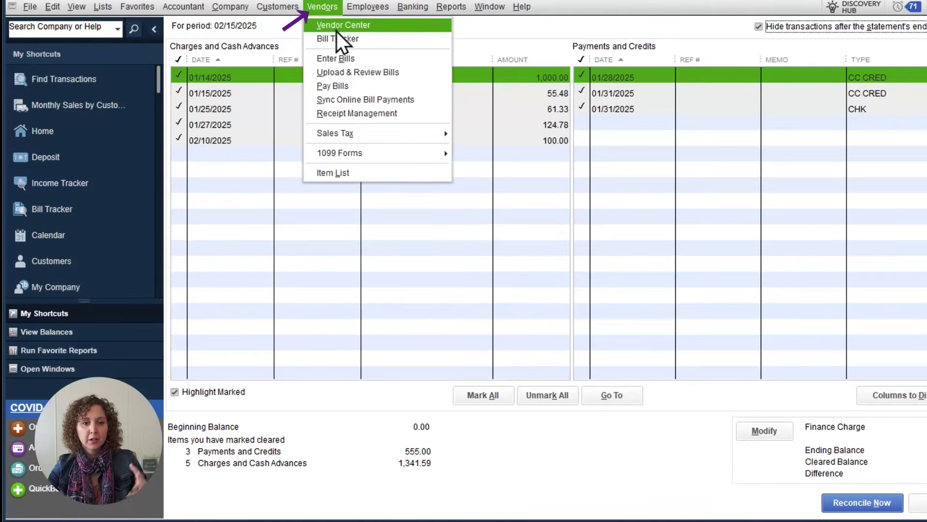
pyautogui.click(814, 25)
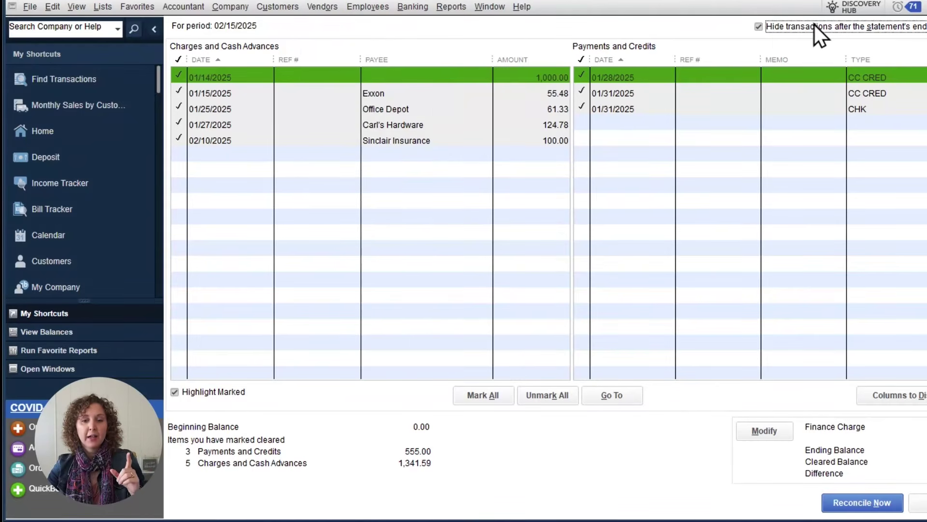
pyautogui.click(761, 29)
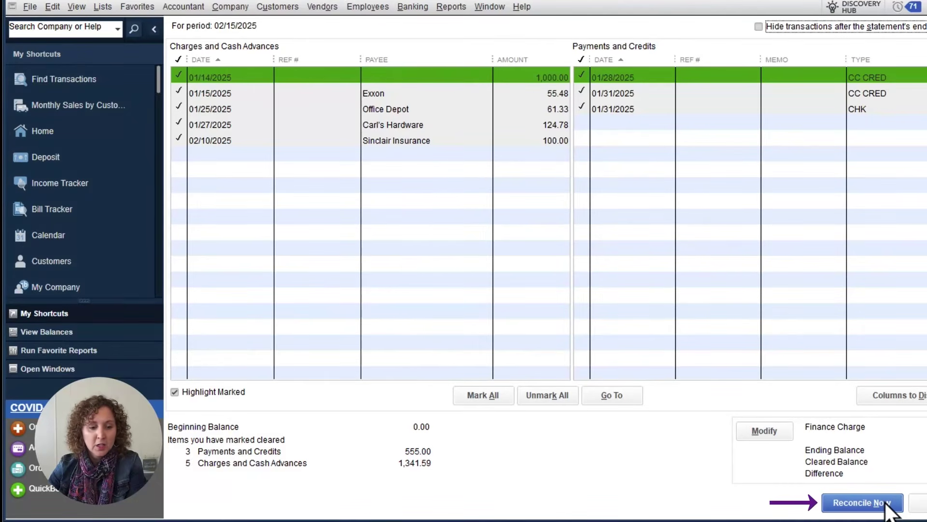
# Step: Narrow the reconciliation window so that its balance summary and all its controls fit on the screen
pyautogui.moveTo(926, 502); pyautogui.dragTo(901, 503)
pyautogui.moveTo(926, 323); pyautogui.dragTo(912, 324)
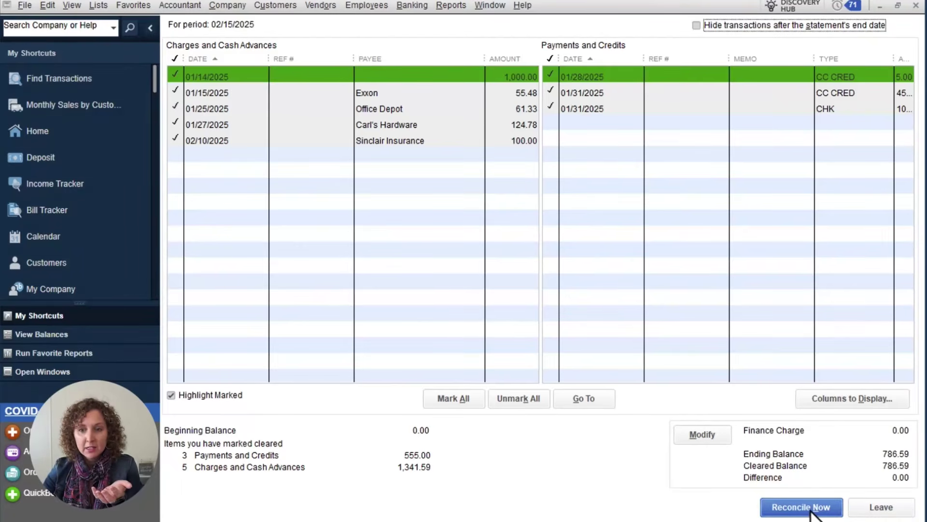
# Step: Try to reconcile with the 01/28/2025 credit unmarked, and mark that credit as cleared again
pyautogui.click(550, 76)
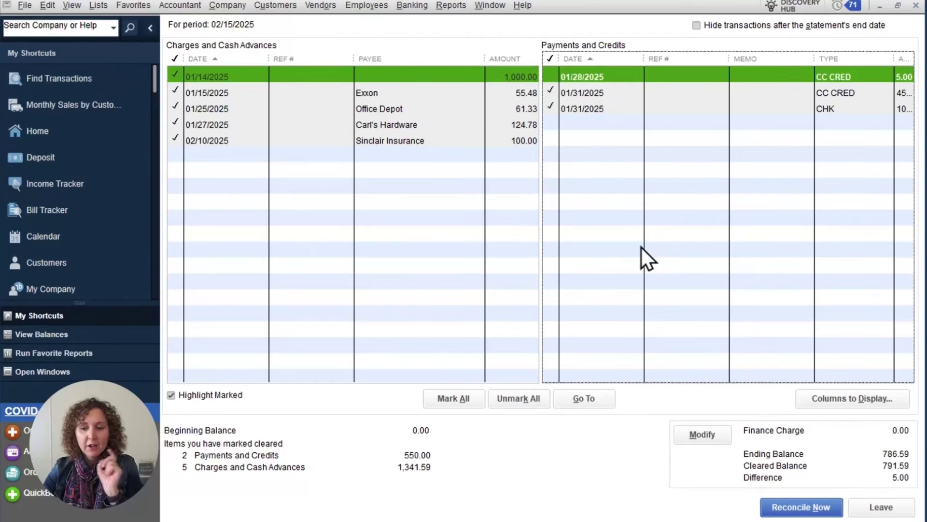
pyautogui.click(828, 506)
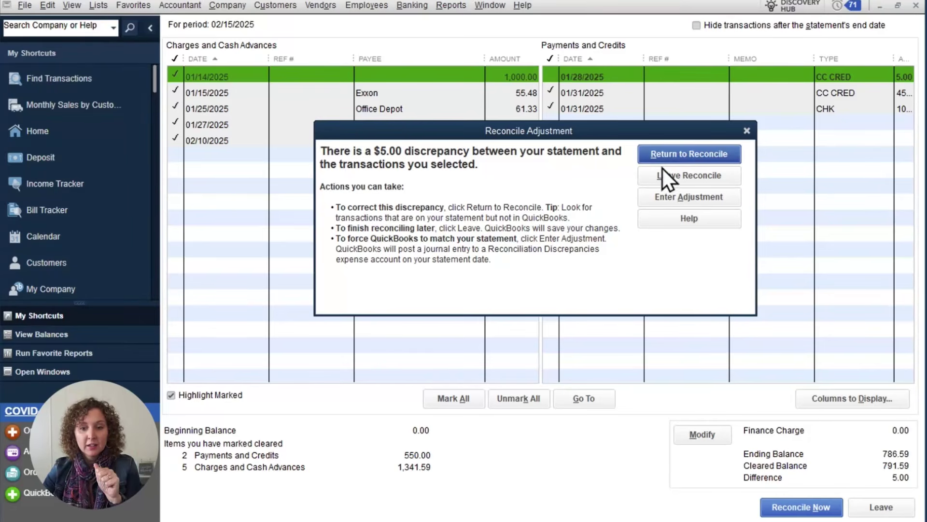
pyautogui.click(746, 130)
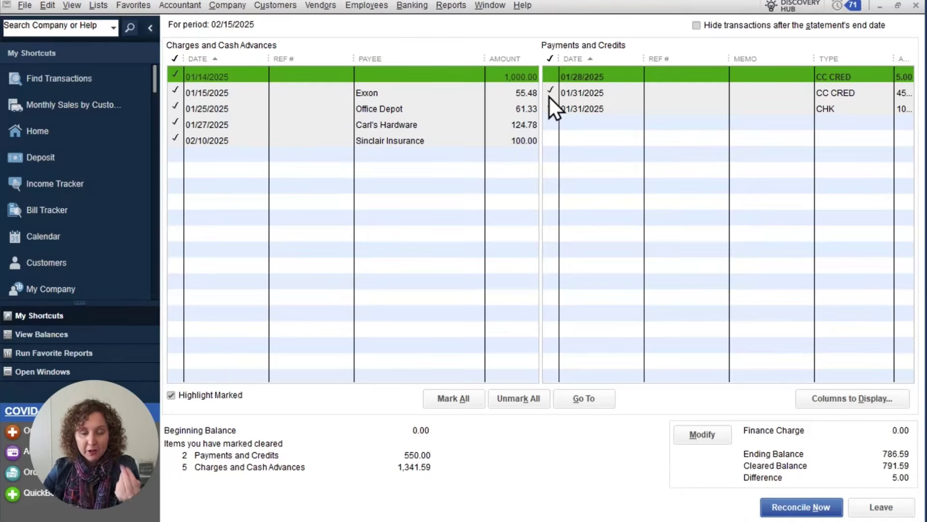
pyautogui.click(550, 68)
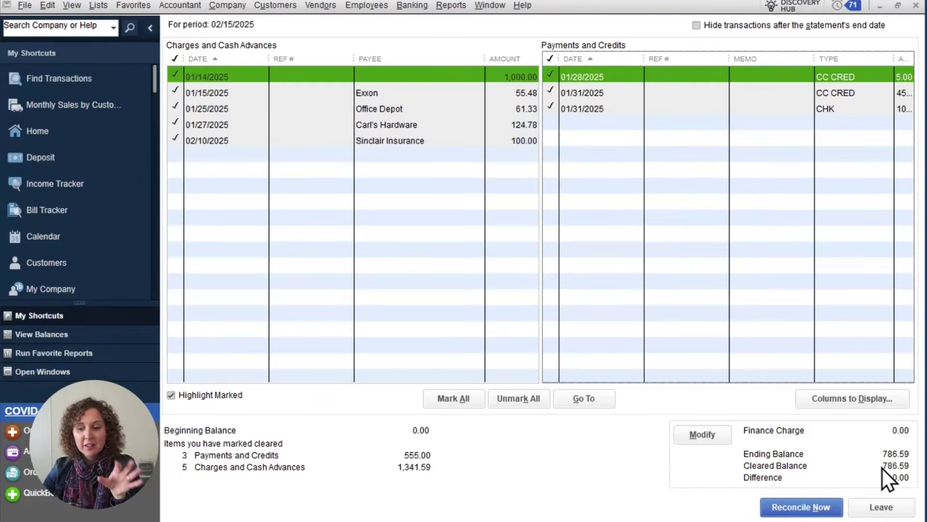
# Step: Leave the reconciliation unfinished and resume it for the Capital 1 account with the 02/15/2025 statement date
pyautogui.click(896, 510)
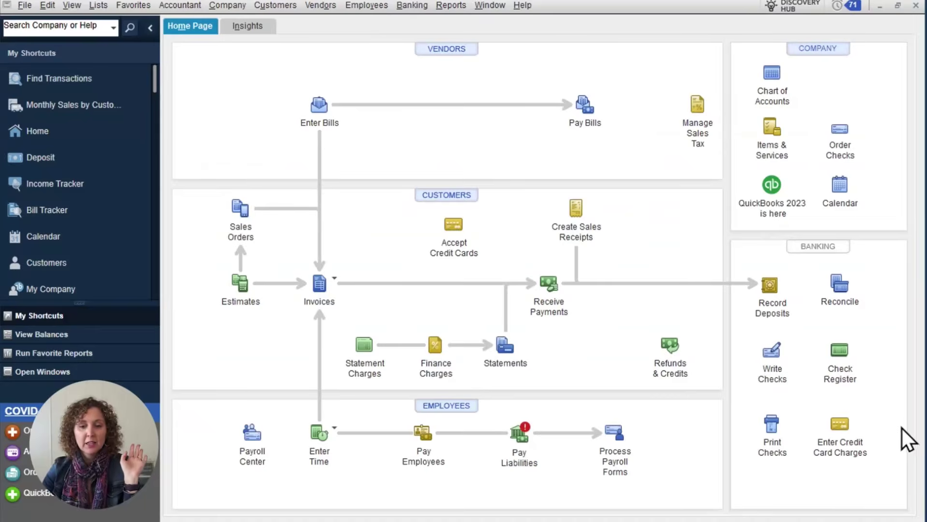
pyautogui.click(839, 288)
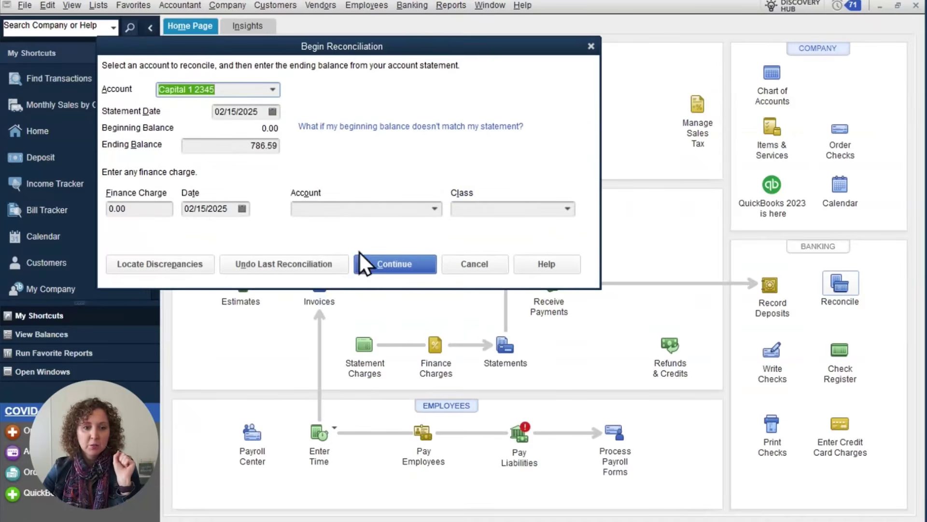
pyautogui.click(395, 271)
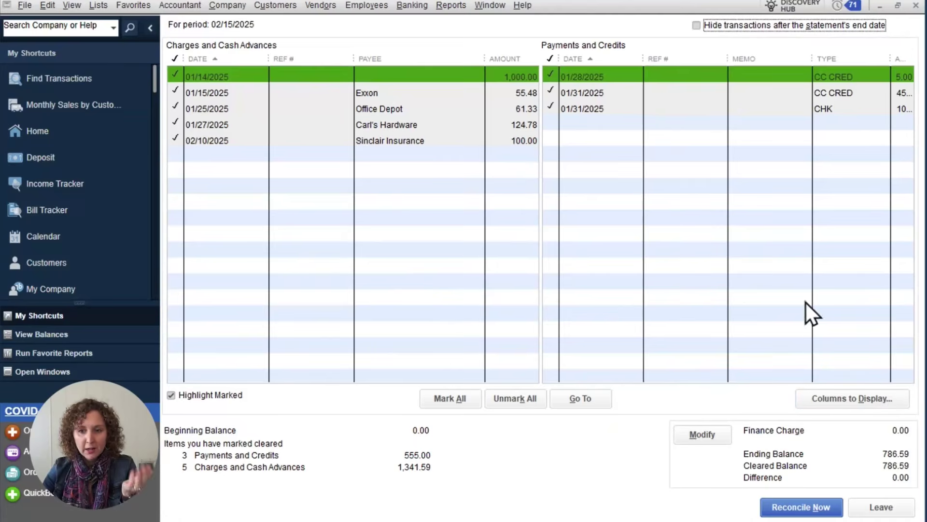
# Step: Adjust the column widths in both transaction lists, widening the amount columns so the amounts can be read in full
pyautogui.moveTo(728, 59); pyautogui.dragTo(684, 59)
pyautogui.moveTo(873, 58); pyautogui.dragTo(749, 57)
pyautogui.moveTo(486, 60); pyautogui.dragTo(441, 57)
# Step: Complete the reconciliation and leave the outstanding balance in the account without writing a check or entering a bill
pyautogui.click(824, 507)
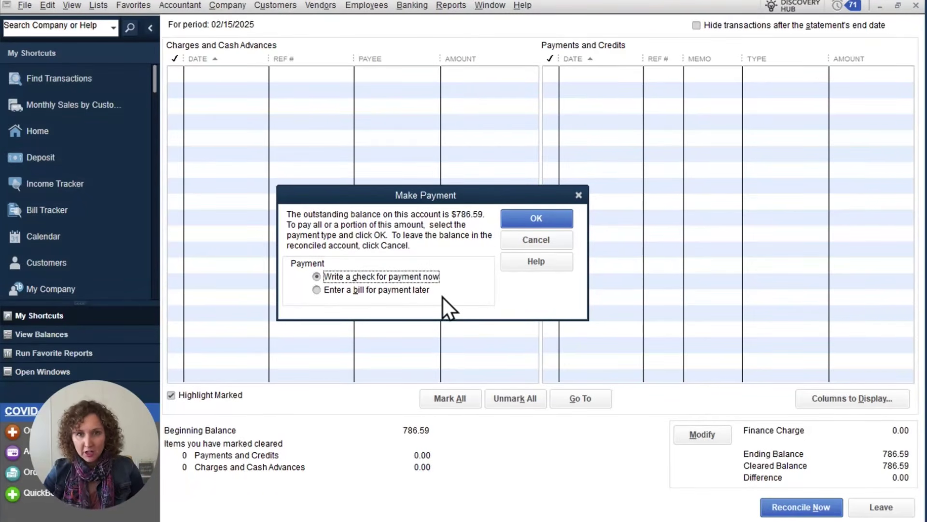
pyautogui.click(404, 293)
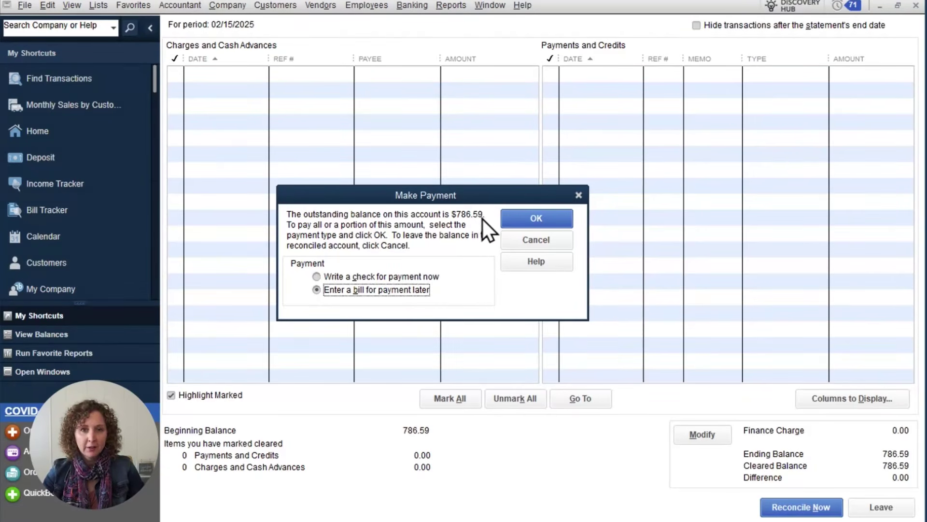
pyautogui.click(429, 279)
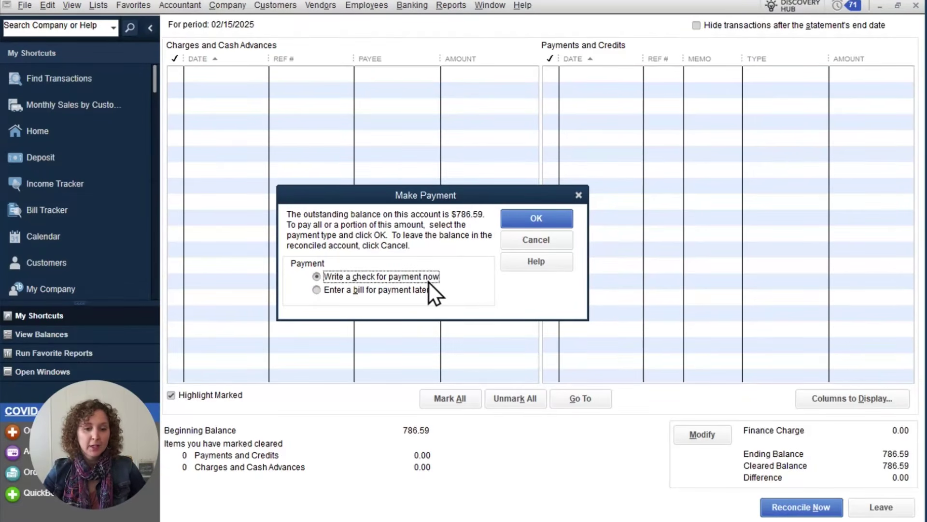
pyautogui.click(522, 245)
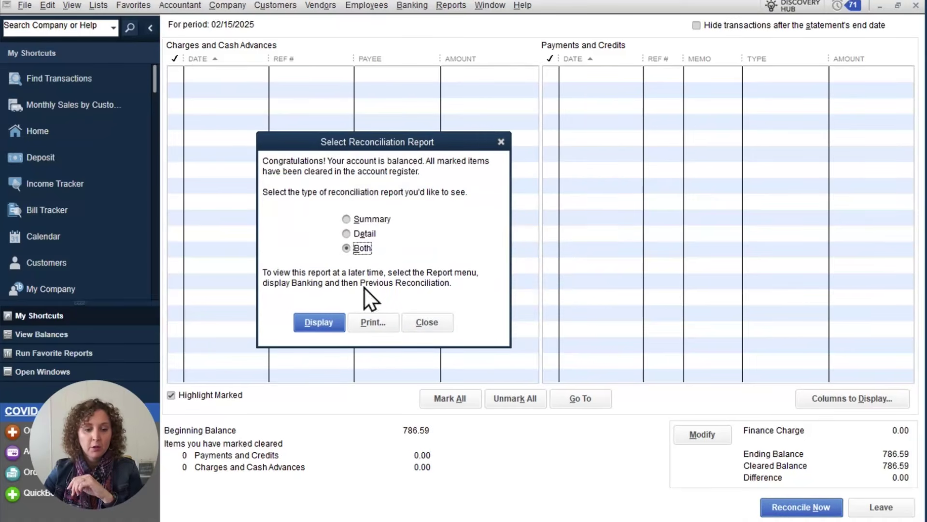
# Step: Display both reconciliation reports, view the summary report's print options and close the summary
pyautogui.click(316, 322)
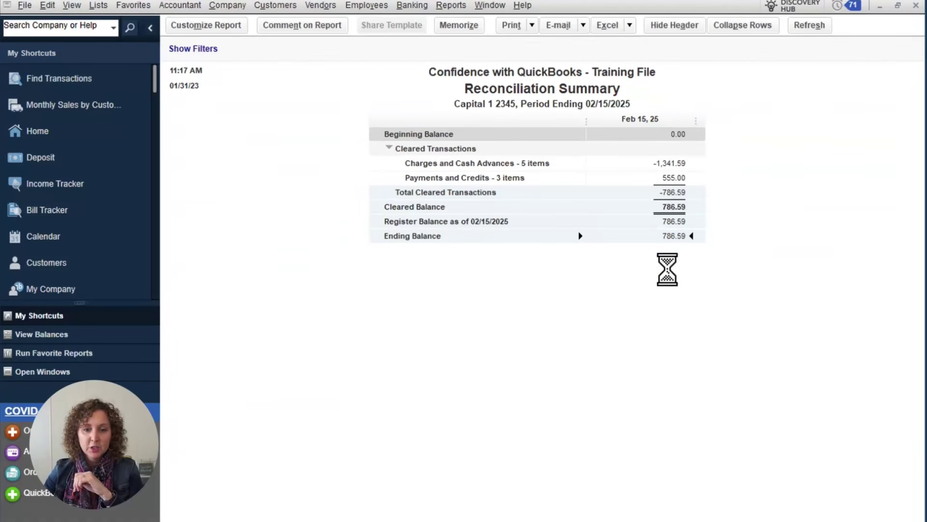
pyautogui.click(530, 30)
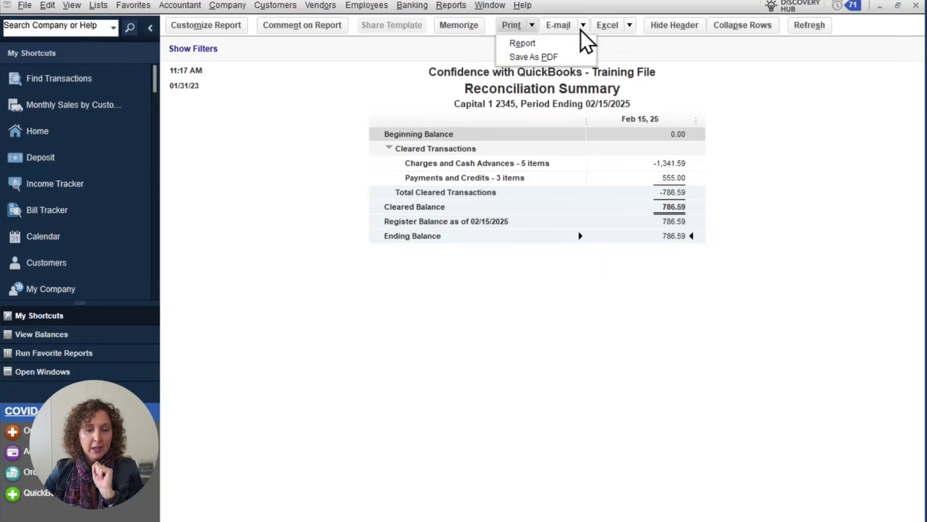
pyautogui.click(751, 133)
pyautogui.click(915, 5)
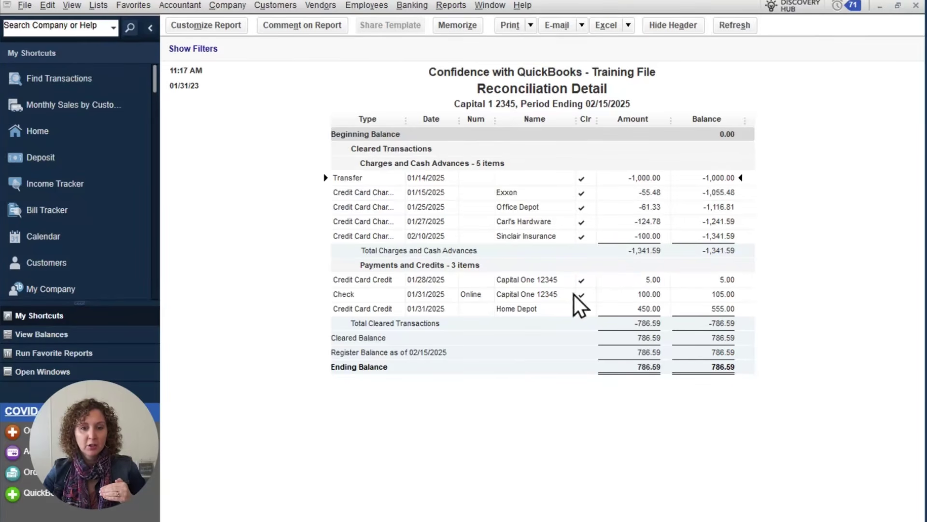
# Step: View the print options of the Reconciliation Detail report, and close the report
pyautogui.click(531, 25)
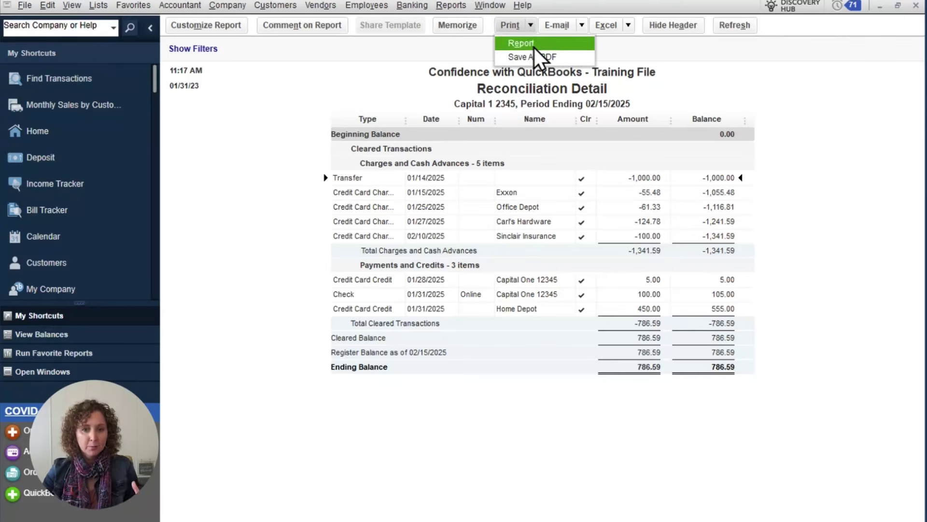
pyautogui.click(750, 110)
pyautogui.click(916, 6)
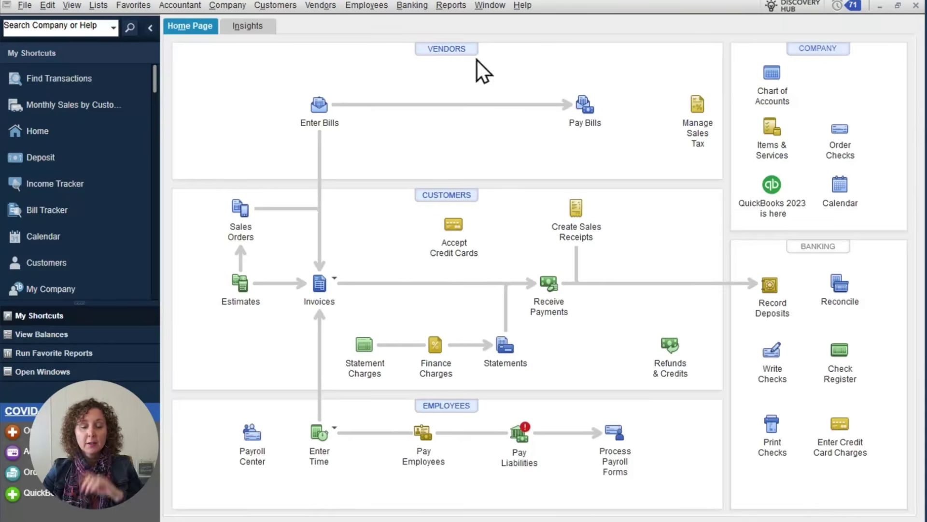
# Step: Open the Previous Reconciliation banking report selection and list the statement ending dates of Bank Account
pyautogui.click(455, 11)
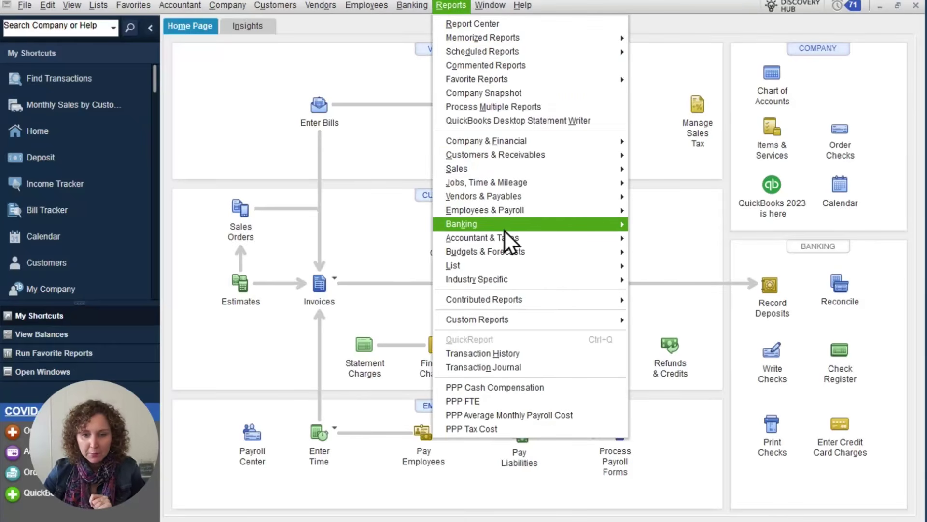
pyautogui.moveTo(506, 229)
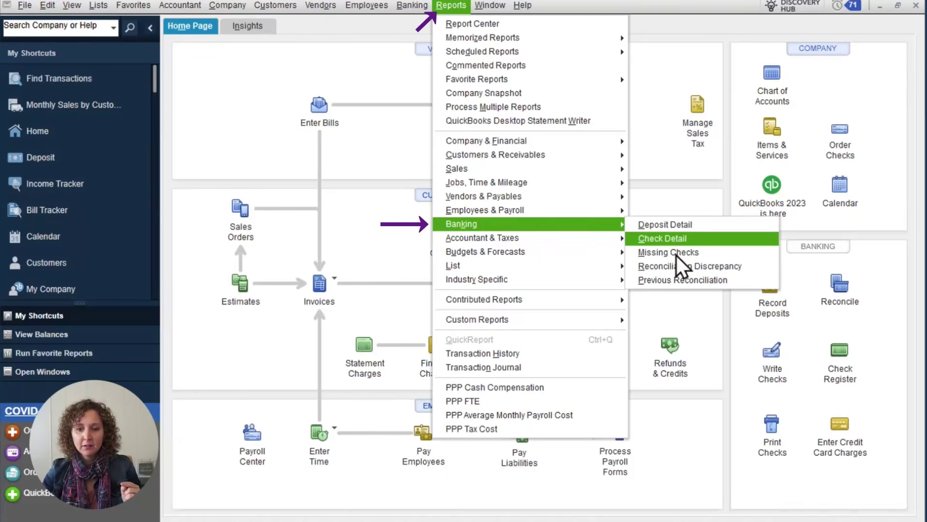
pyautogui.click(642, 281)
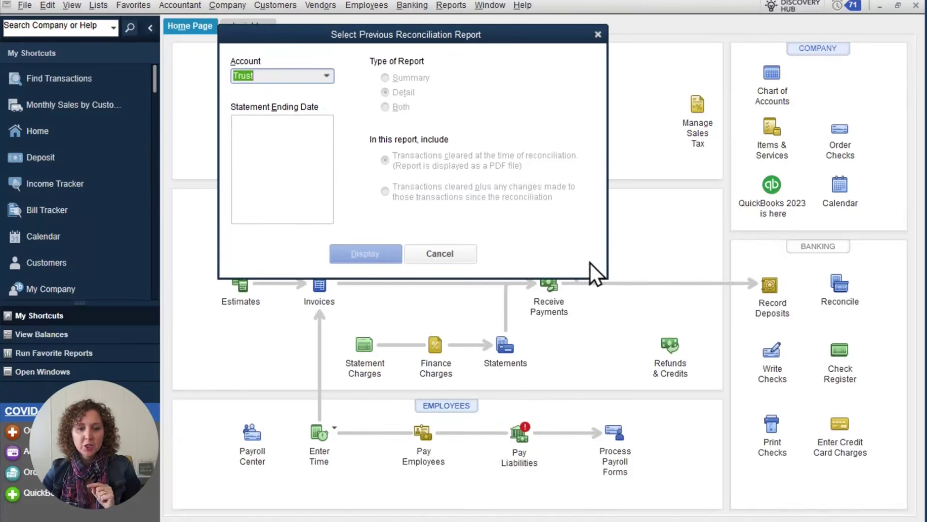
pyautogui.click(326, 76)
pyautogui.click(325, 93)
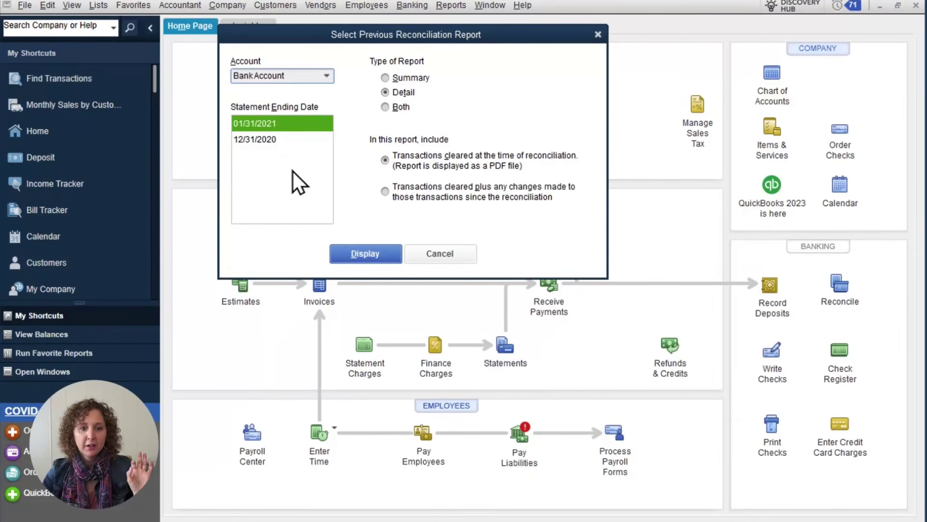
# Step: View the previous reconciliation options for the Capital 1 credit card, and close the selection without displaying a report
pyautogui.click(326, 76)
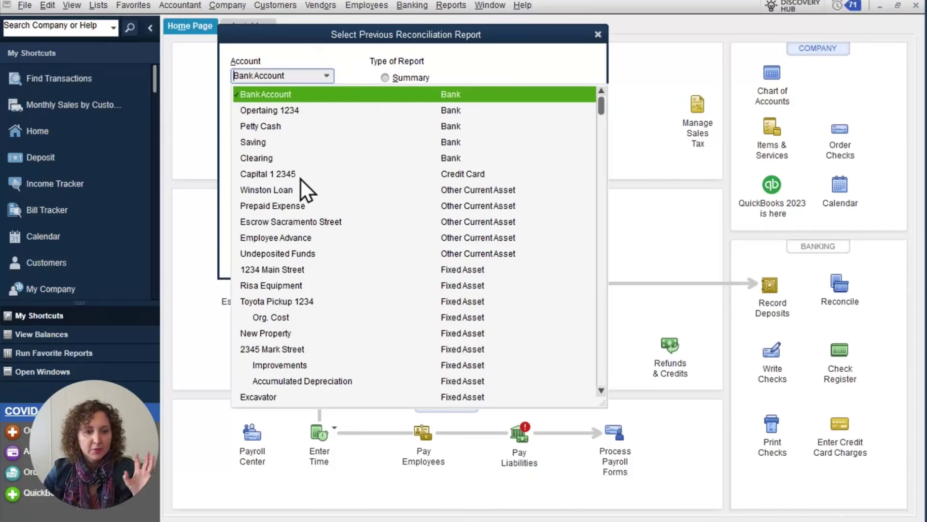
pyautogui.scroll(-2, 320, 271)
pyautogui.scroll(2, 321, 268)
pyautogui.click(270, 174)
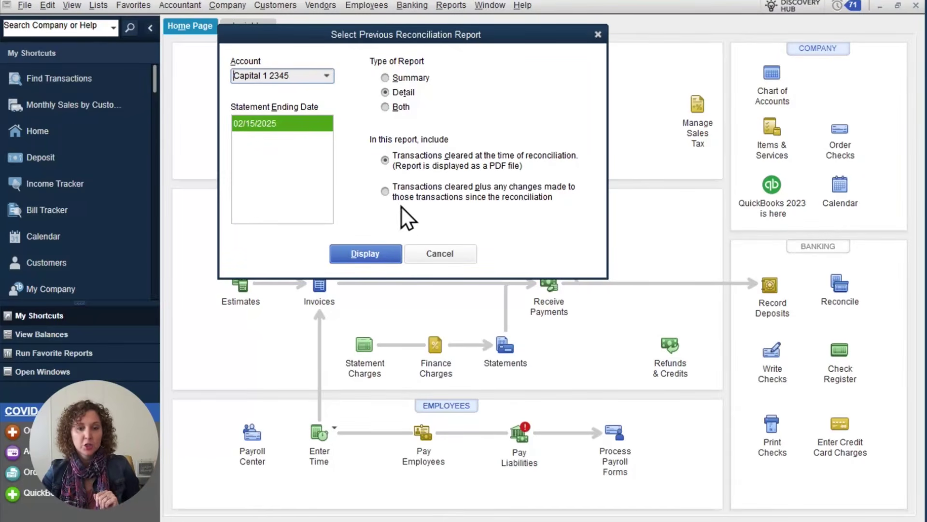
pyautogui.click(445, 261)
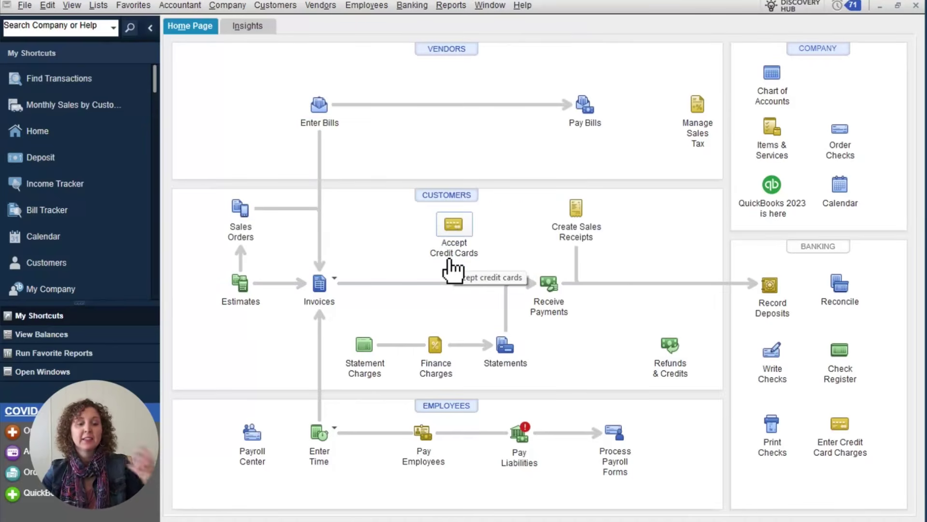